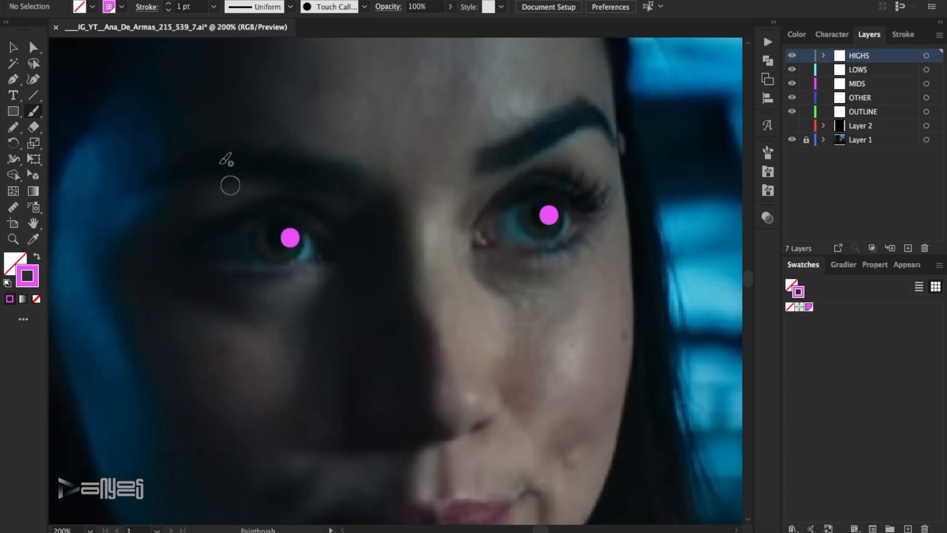
Set the pupil glint dots' stroke to 0.5 pt and paint a zigzag highlight on the lit cheek.
left_click(169, 10)
left_click(168, 11)
left_click(324, 117)
scroll(540, 197, "down", 3)
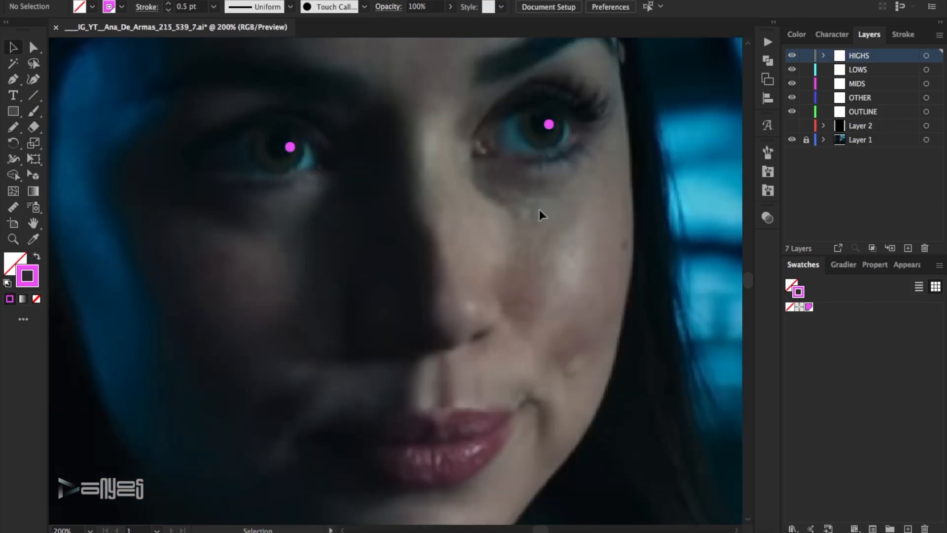
mouse_move(584, 289)
left_mouse_down()
mouse_move(561, 264)
mouse_move(588, 221)
left_mouse_up()
Apply a rough tapered art brush from the 23_Brushes library to the cheek highlight.
key("v")
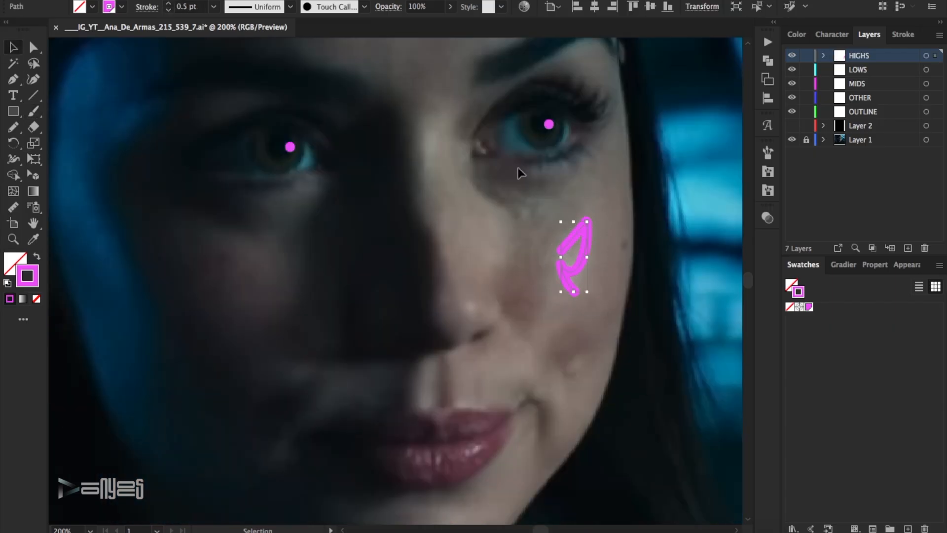
left_click(769, 153)
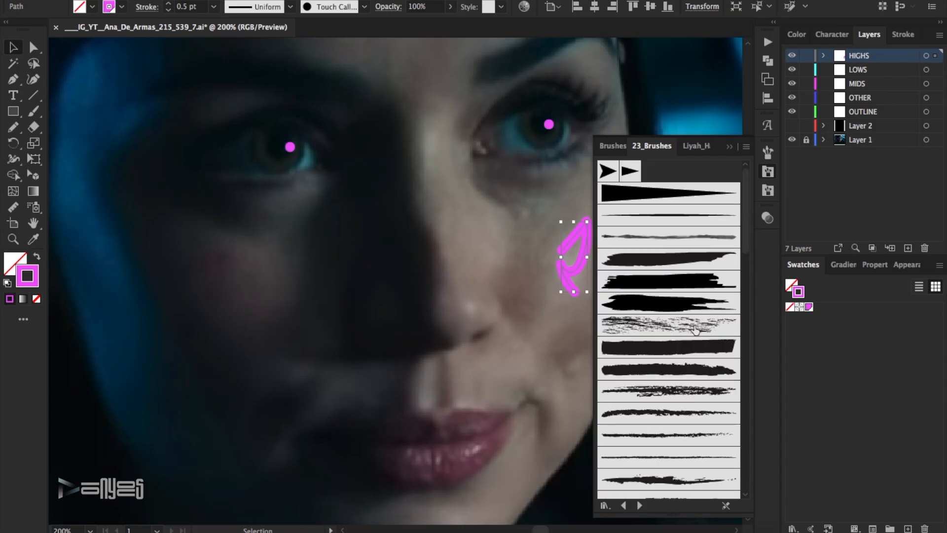
scroll(698, 393, "down", 1)
left_click(698, 393)
left_click(350, 192)
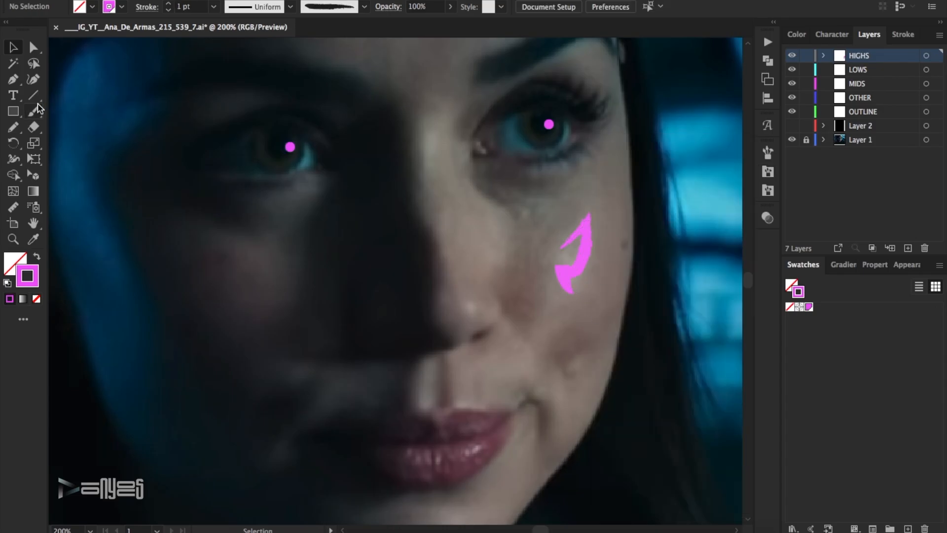
Paint short rough-brush highlights on the upper lip edge, the philtrum, the nose tip and beside both ends of the mouth.
key("p")
scroll(347, 265, "down", 2)
left_click_drag(497, 360, 460, 349)
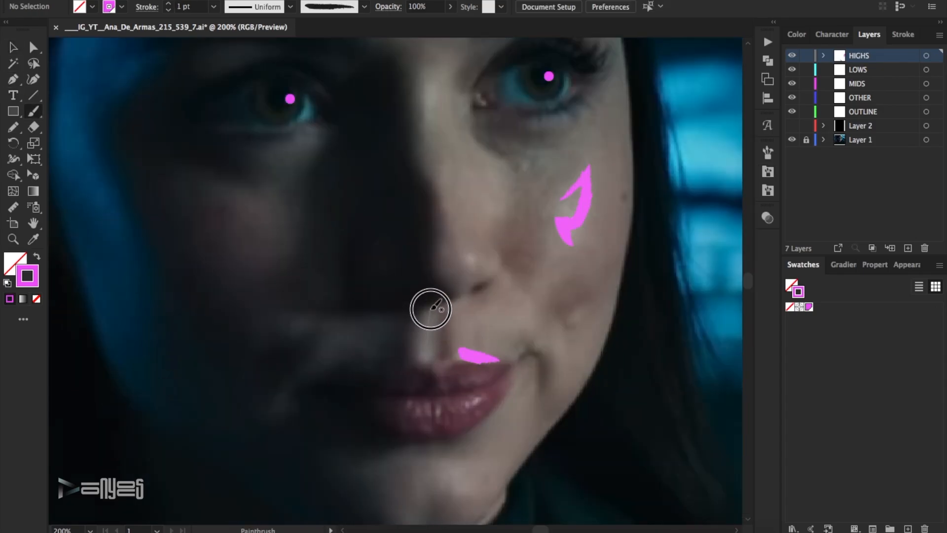
left_click_drag(431, 311, 423, 356)
left_click_drag(287, 381, 282, 416)
left_click_drag(474, 263, 459, 248)
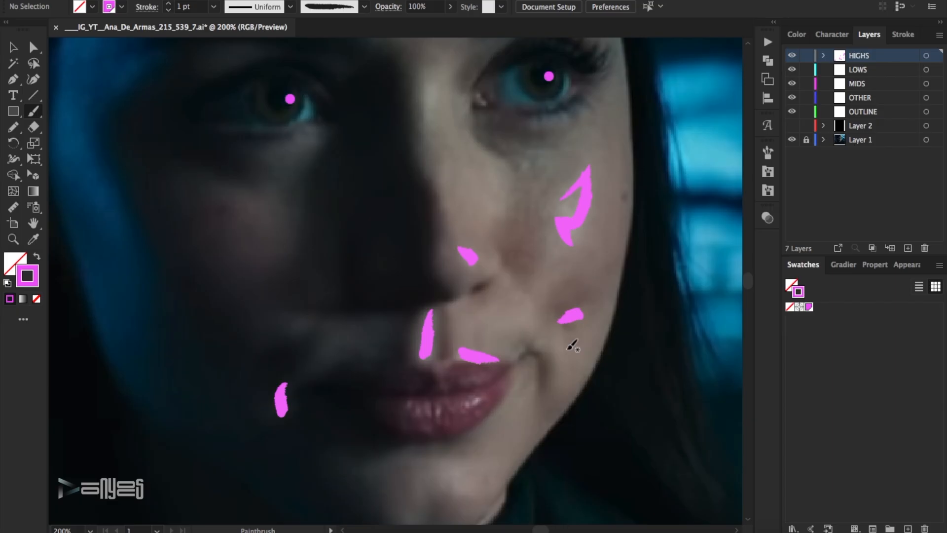
Paint a curled highlight on the chin, a short arc beneath it and a small mark on the shadowed neck.
scroll(547, 355, "down", 4)
left_click_drag(444, 360, 476, 384)
left_click_drag(386, 419, 422, 411)
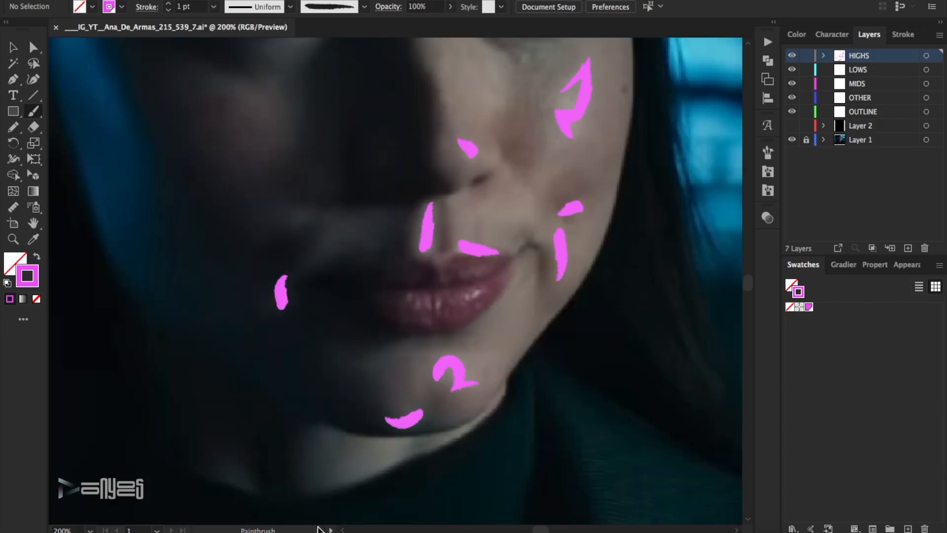
left_click_drag(225, 460, 252, 486)
Trace the lit strip of neck under the jaw as a closed outline with the Pen tool and save the file.
left_click_drag(322, 489, 295, 468)
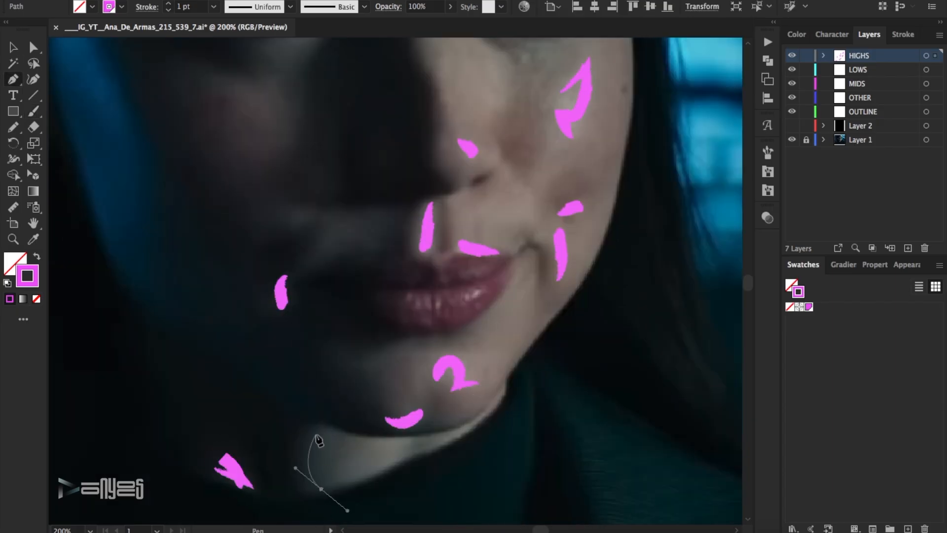
left_click_drag(321, 425, 342, 421)
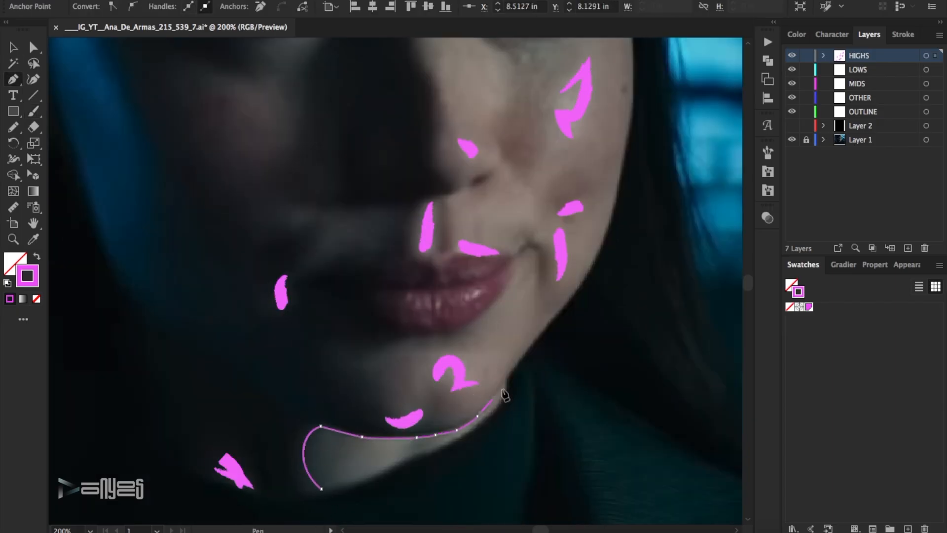
left_click(322, 488)
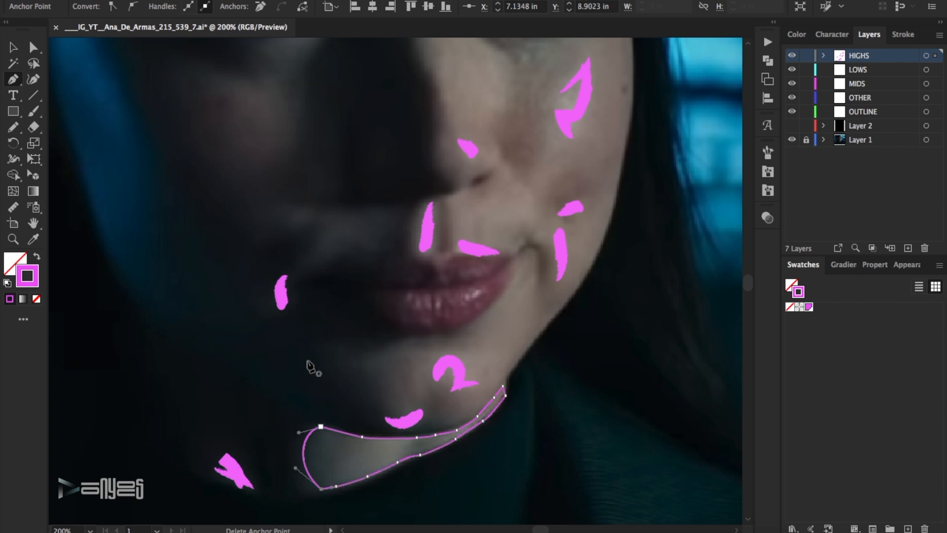
key("a")
left_click(551, 430)
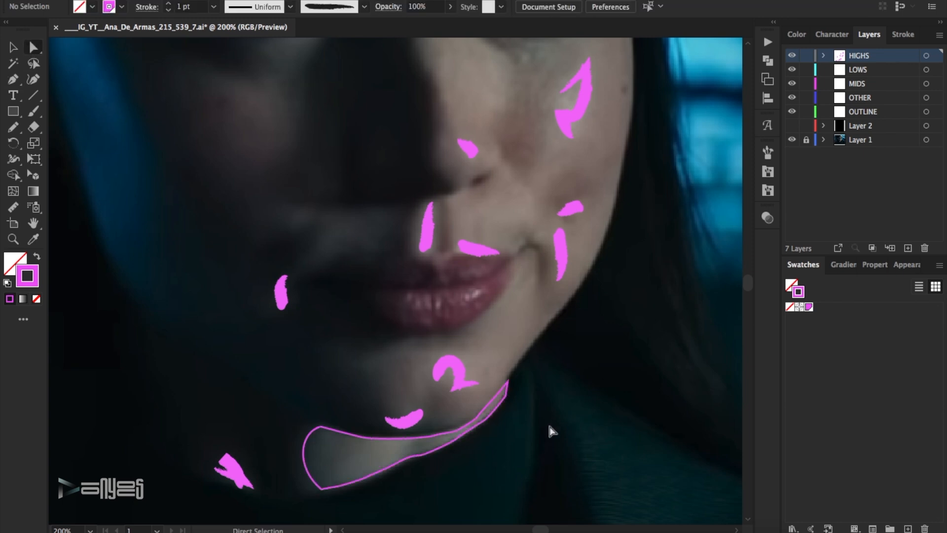
key("ctrl+s")
Dab small brush highlights across the upper and lower lips.
key("b")
mouse_move(475, 293)
left_mouse_down()
mouse_move(441, 306)
mouse_move(414, 302)
left_mouse_up()
left_click_drag(477, 310, 475, 306)
left_click_drag(451, 315, 433, 315)
left_click_drag(483, 273, 439, 278)
Set the lip highlights' stroke weight to 0.35 pt and save the file.
left_click(10, 45)
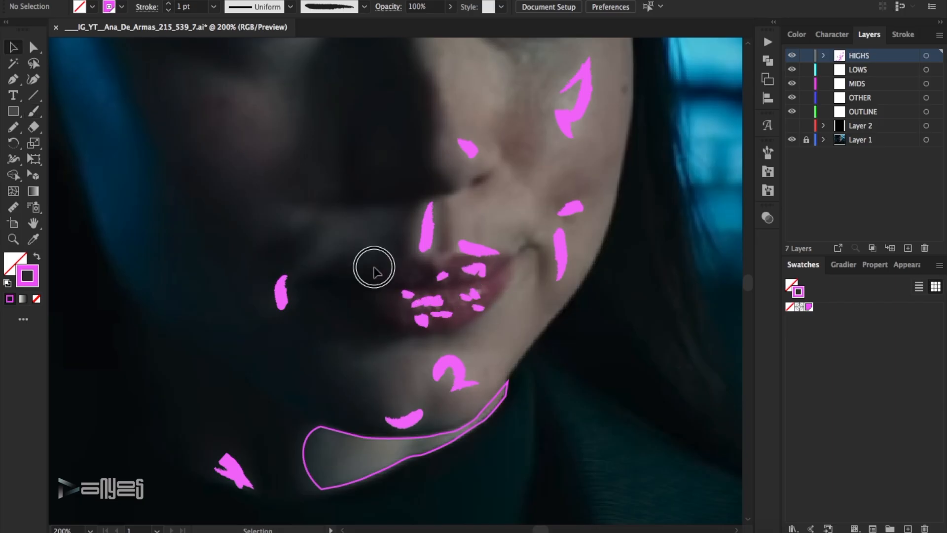
left_click_drag(373, 271, 471, 329)
left_click(169, 11)
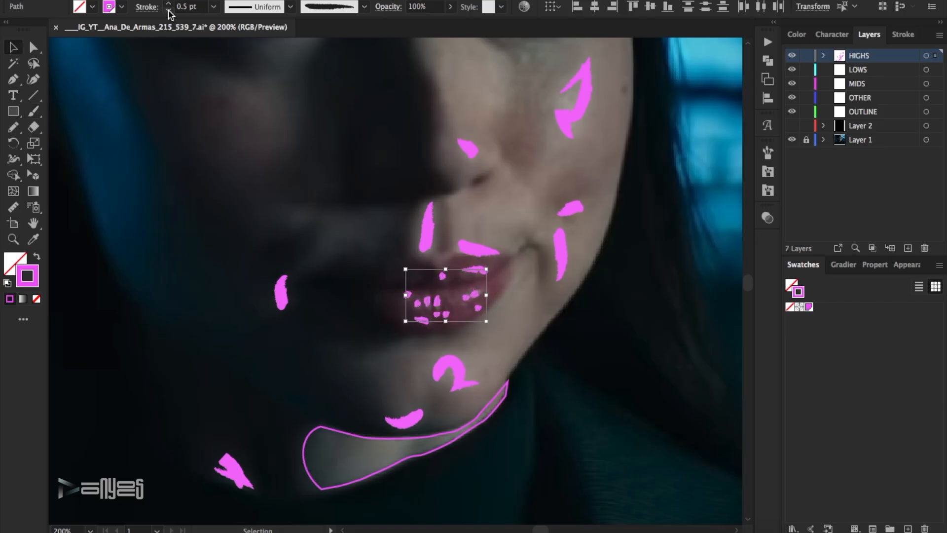
left_click(610, 366)
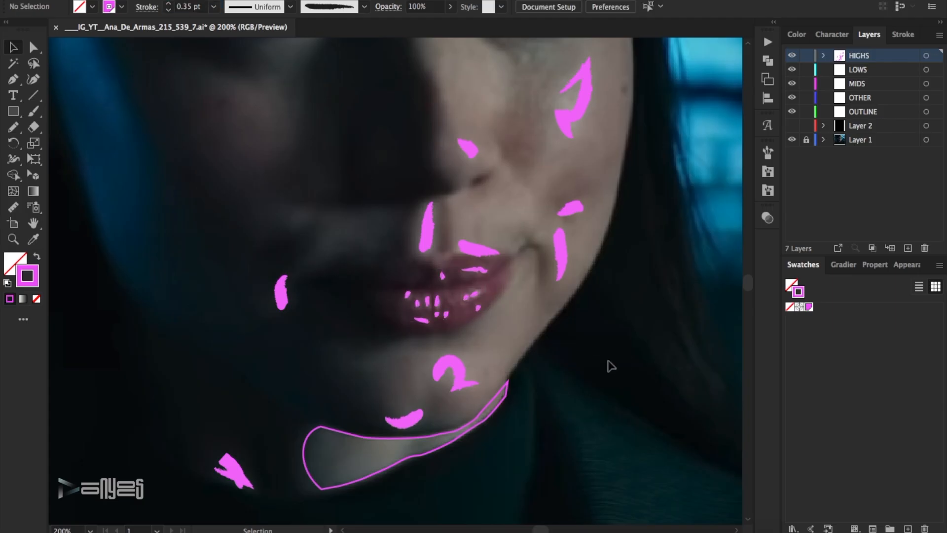
key("ctrl+s")
Trace the inner eye-white of the shadowed eye as a small closed shape with the Pen tool.
scroll(427, 313, "up", 5)
left_click(305, 234)
left_click_drag(296, 260, 283, 268)
left_click_drag(296, 260, 313, 255)
left_click(305, 233)
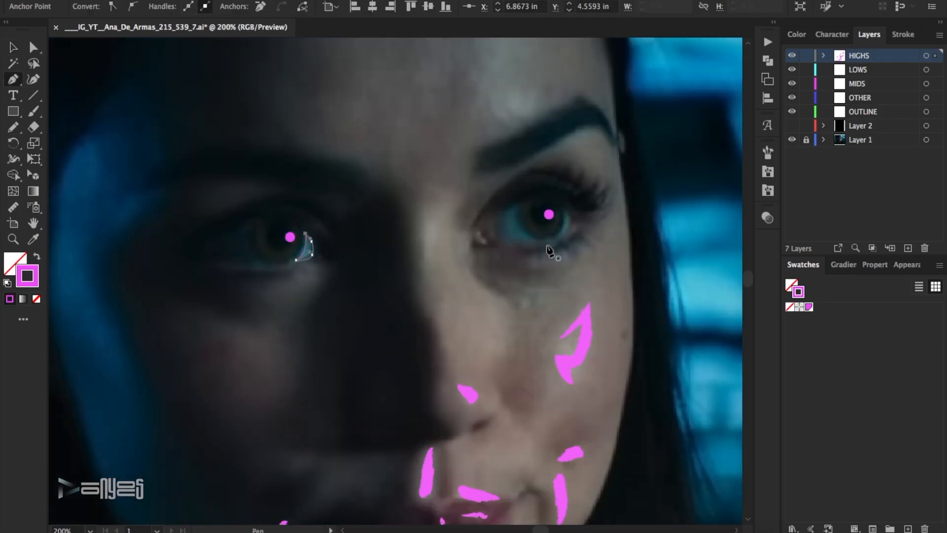
Trace the eye-white on the nose side of the lit eye's iris as a closed shape.
left_click_drag(542, 241, 538, 240)
left_click_drag(518, 205, 528, 174)
left_click(518, 205)
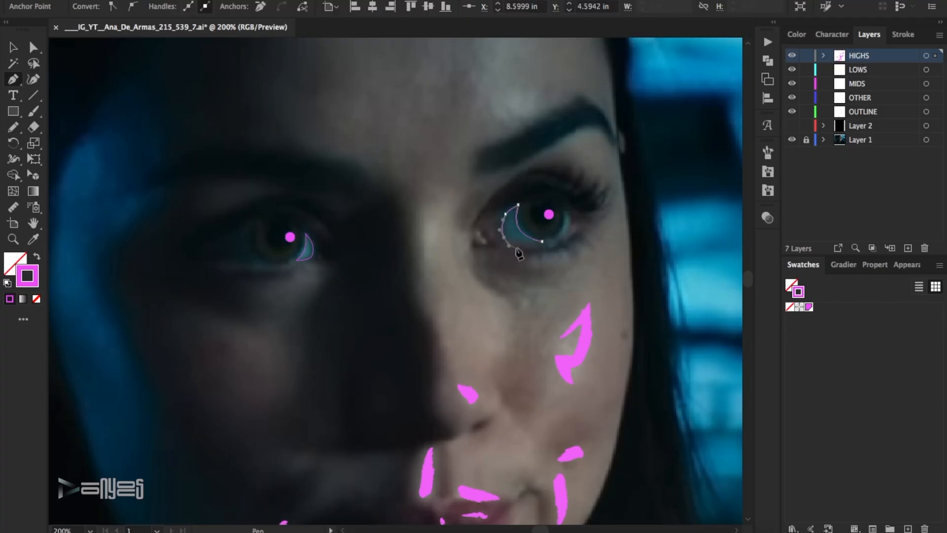
Set the stroke weight of both traced eye-white shapes to 1 pt.
left_click(13, 47)
left_click(305, 246, "shift")
left_click(903, 35)
left_click(886, 55)
left_click(900, 128)
left_click(531, 276)
left_click(526, 240)
left_click(305, 246, "shift")
left_click(835, 58)
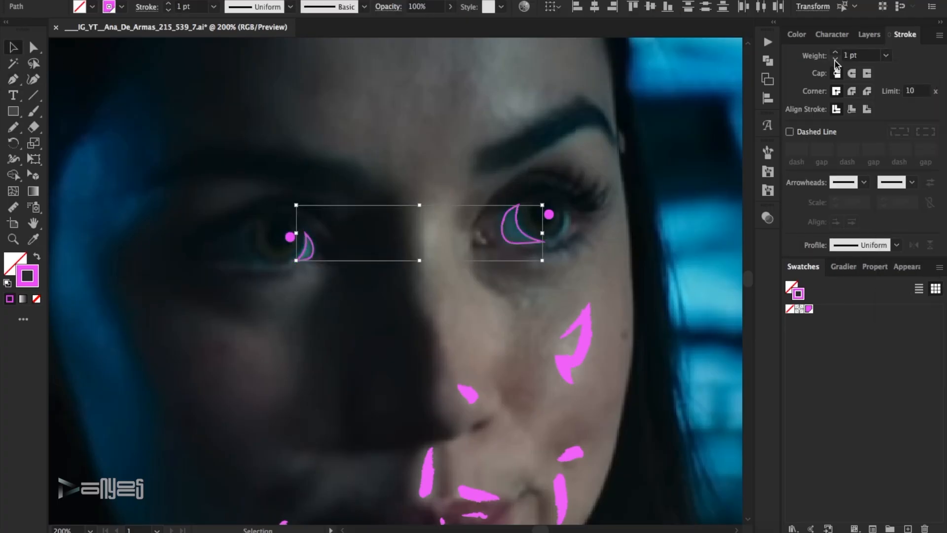
left_click(292, 127)
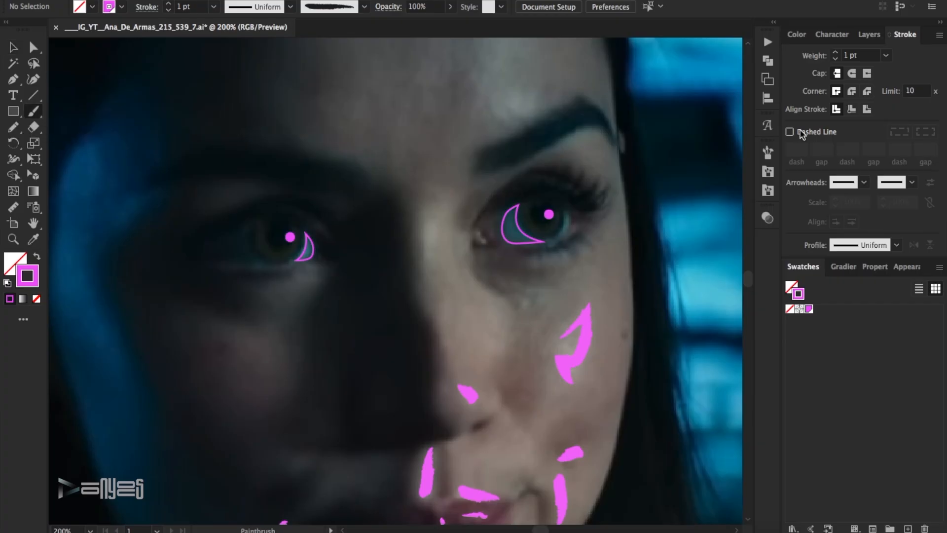
Paint a thin crescent along the outer edge of the lit eye's iris with a thin tapered art brush.
left_click(768, 152)
left_click(655, 146)
scroll(698, 269, "up", 5)
left_click(678, 215)
left_click_drag(568, 213, 557, 236)
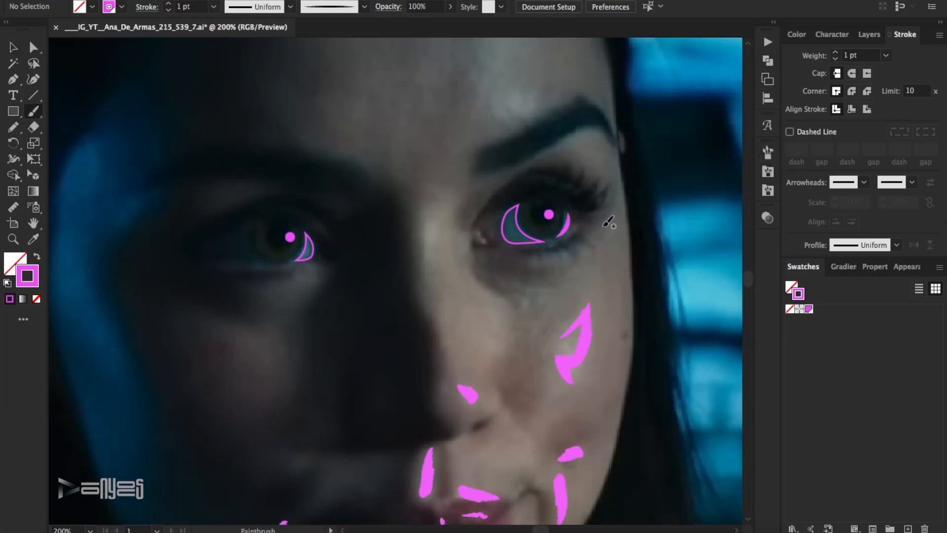
left_click_drag(562, 187, 565, 213)
left_click(593, 227)
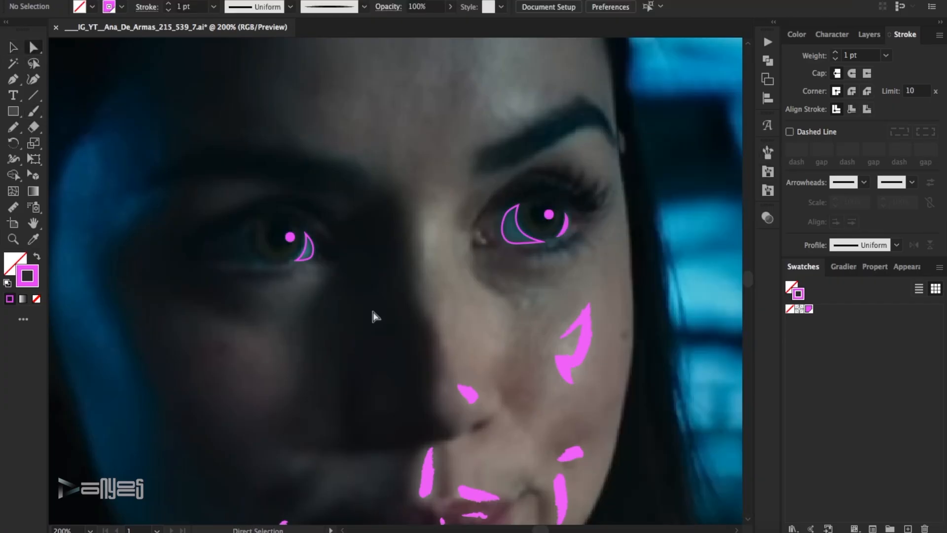
Trace the outer eye-white of the shadowed eye as a closed shape and adjust its upper anchor point.
left_click_drag(268, 264, 260, 262)
left_click_drag(251, 224, 260, 193)
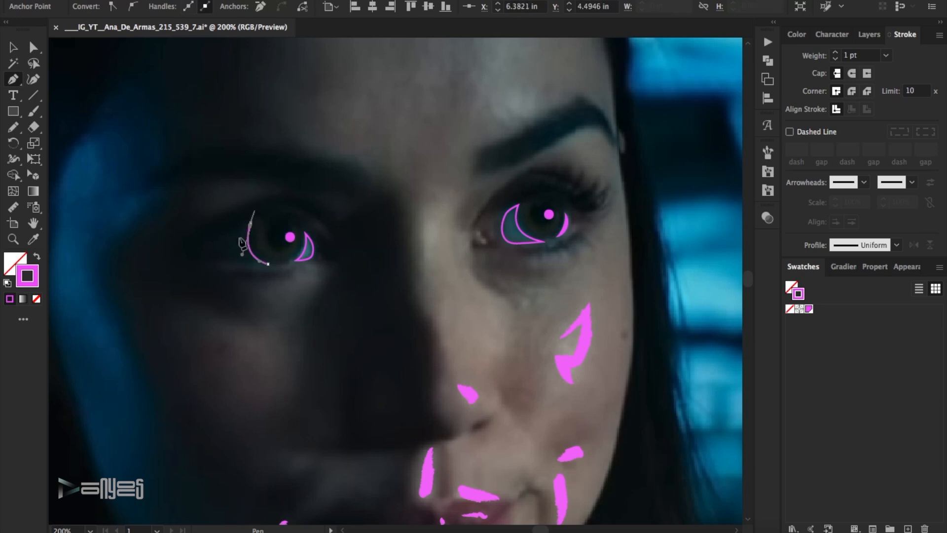
left_click(40, 49)
left_click(282, 218)
left_click_drag(234, 225, 256, 218)
left_click(322, 172)
Paint rough-brush highlights on the nose bridge and under the shadowed eye.
key("b")
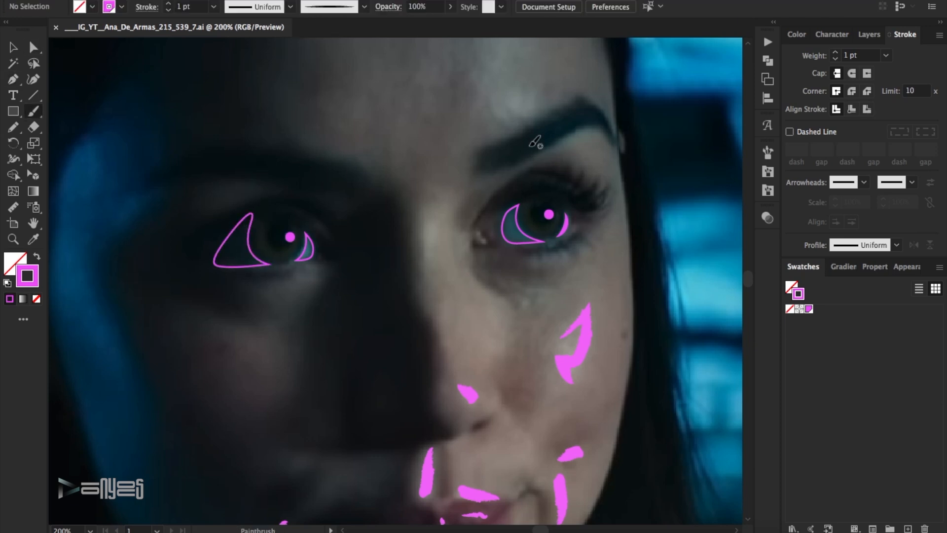
left_click(765, 152)
left_click(711, 213)
left_click(767, 153)
left_click_drag(430, 219, 423, 267)
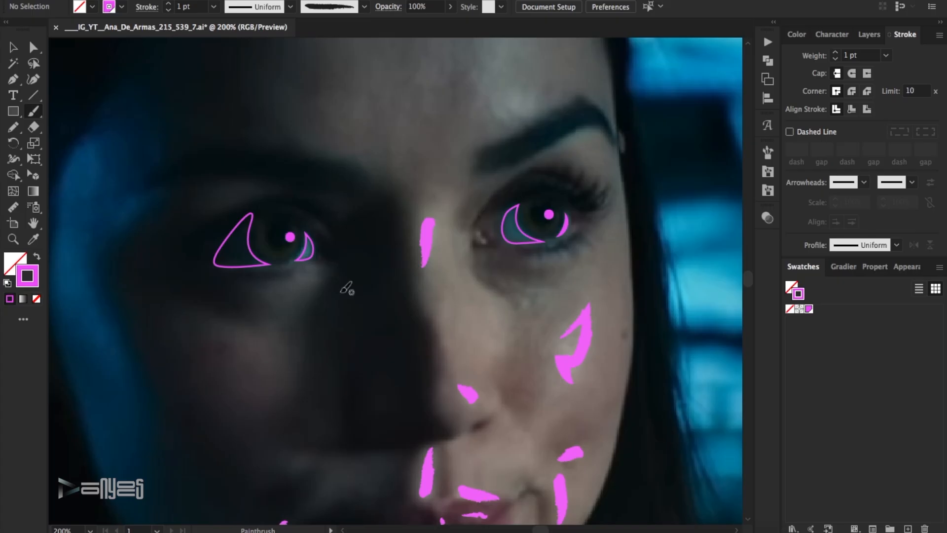
left_click_drag(316, 269, 256, 292)
Paint jagged highlights on the forehead, one above the lit eyebrow and one nearer the hairline.
scroll(523, 202, "up", 3)
mouse_move(543, 187)
left_mouse_down()
mouse_move(493, 196)
mouse_move(489, 186)
mouse_move(524, 172)
left_mouse_up()
scroll(489, 183, "up", 5)
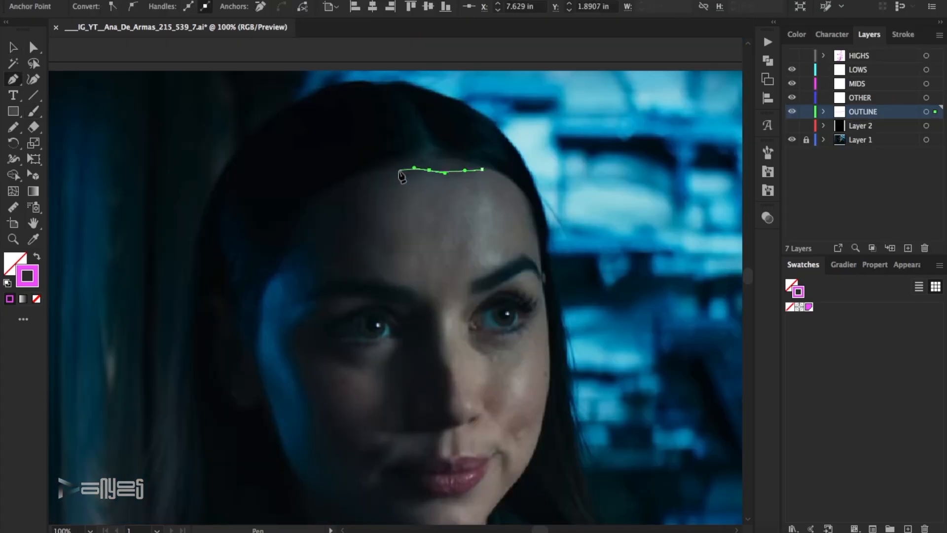
Trace the face outline on the OUTLINE layer along the hairline and down the shadowed temple.
left_click(338, 194)
left_click(319, 214)
left_click(289, 260)
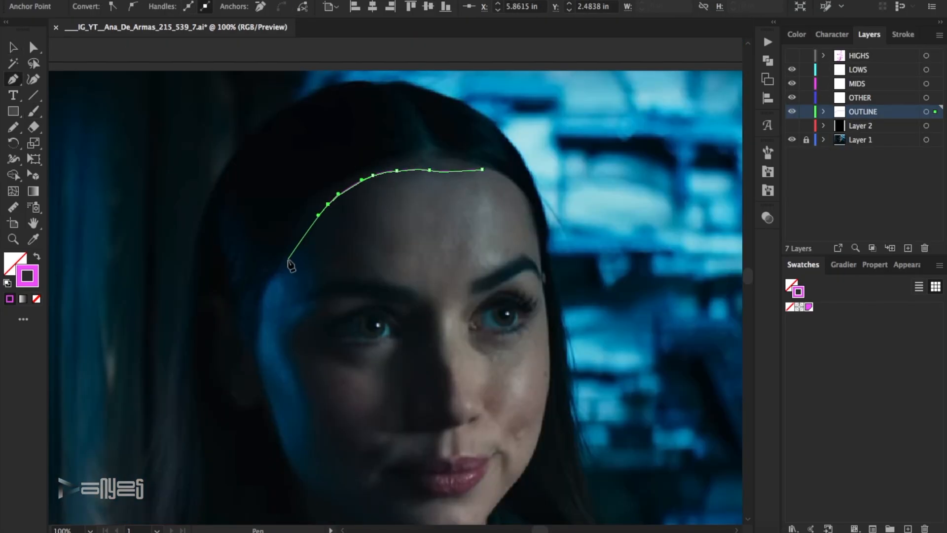
left_click_drag(273, 278, 262, 285)
left_click_drag(260, 320, 260, 327)
left_click_drag(257, 350, 258, 367)
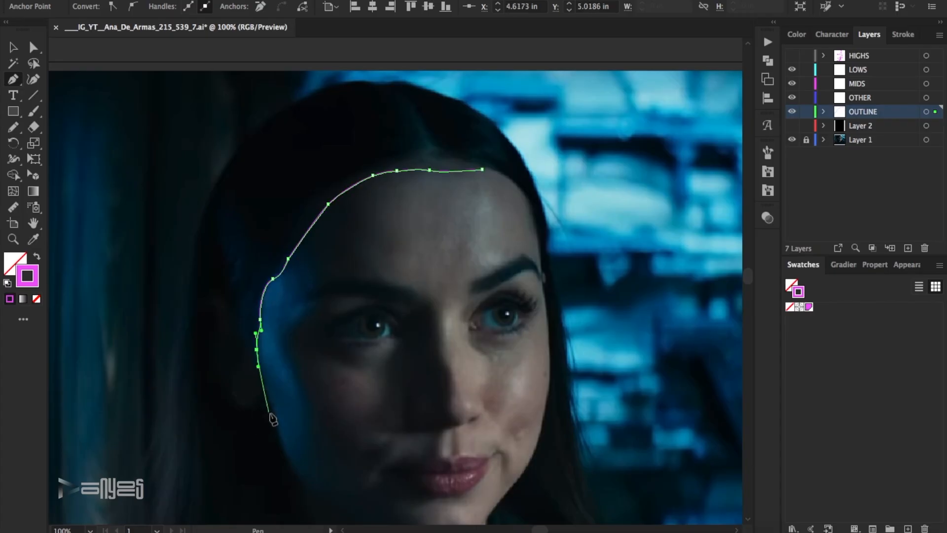
Continue the face outline down the shadowed cheek and along the jaw to the chin.
left_click_drag(274, 417, 277, 428)
scroll(299, 425, "down", 5)
left_click_drag(299, 312, 333, 341)
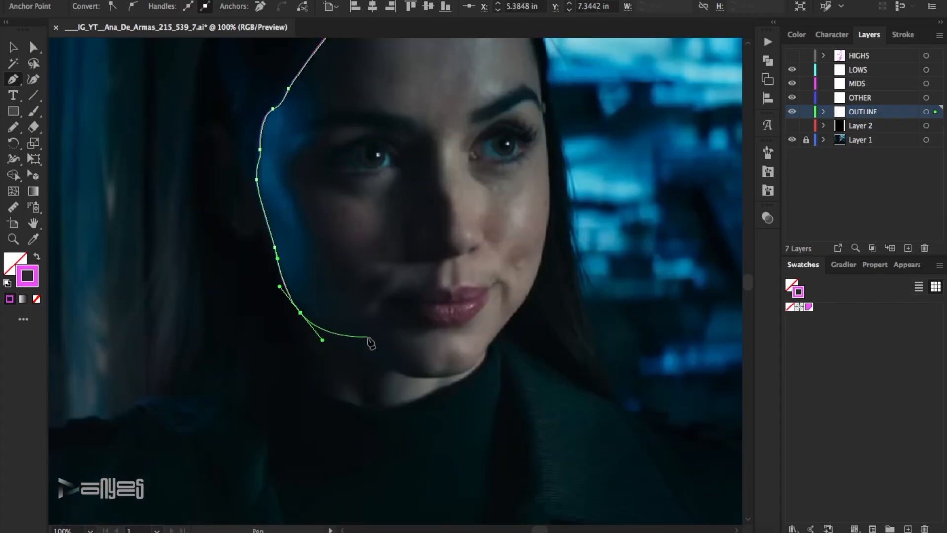
left_click(379, 367)
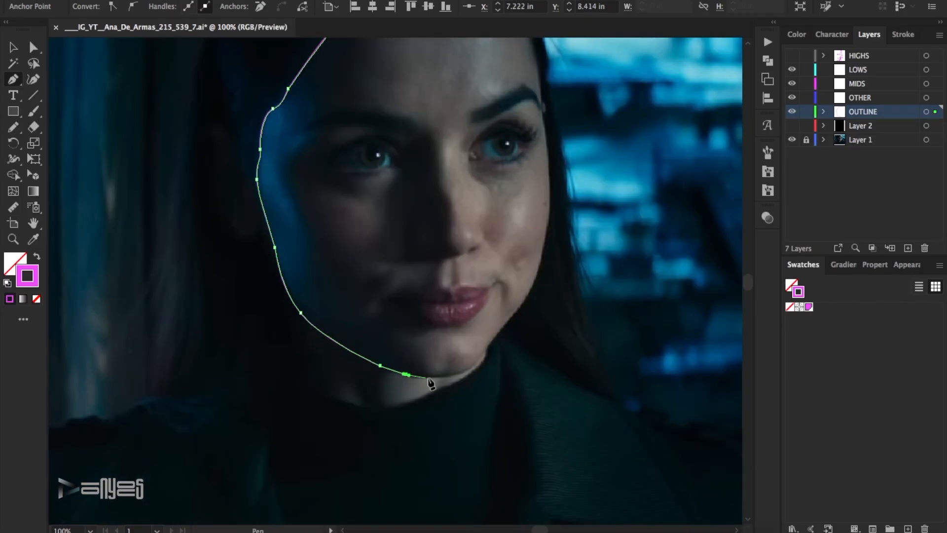
Continue the face outline from the chin up the lit cheek and temple, and close it at the hairline.
left_click(483, 354)
left_click_drag(496, 338, 502, 330)
left_click_drag(529, 295, 538, 274)
left_click_drag(545, 234, 551, 204)
left_click_drag(551, 165, 531, 124)
left_click(543, 112)
scroll(543, 112, "up", 3)
left_click(482, 70)
Set the face outline's stroke to 2 pt with round caps and round corners.
key("v")
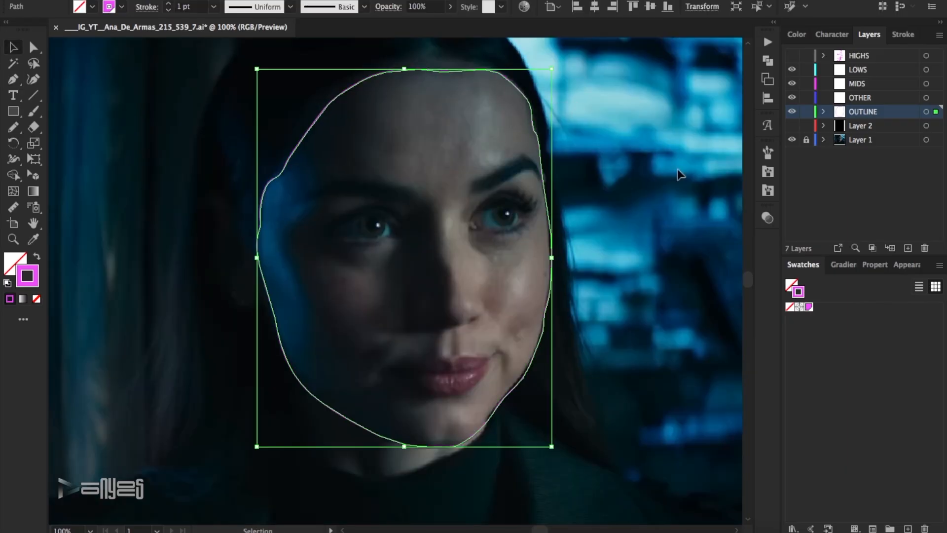
left_click(904, 34)
left_click(640, 315)
Refine the anchor points of the face outline along the lit cheek and jaw.
key("a")
left_click(550, 287)
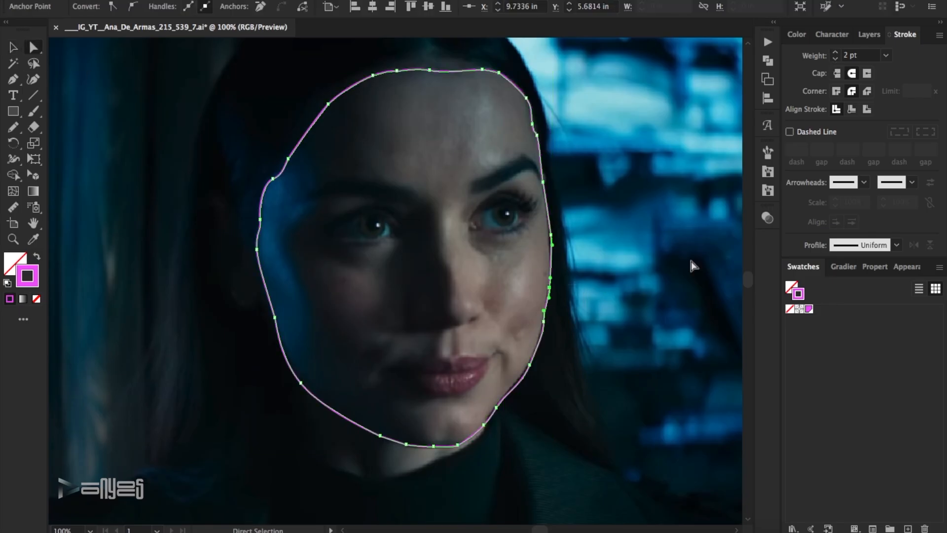
left_click(529, 365)
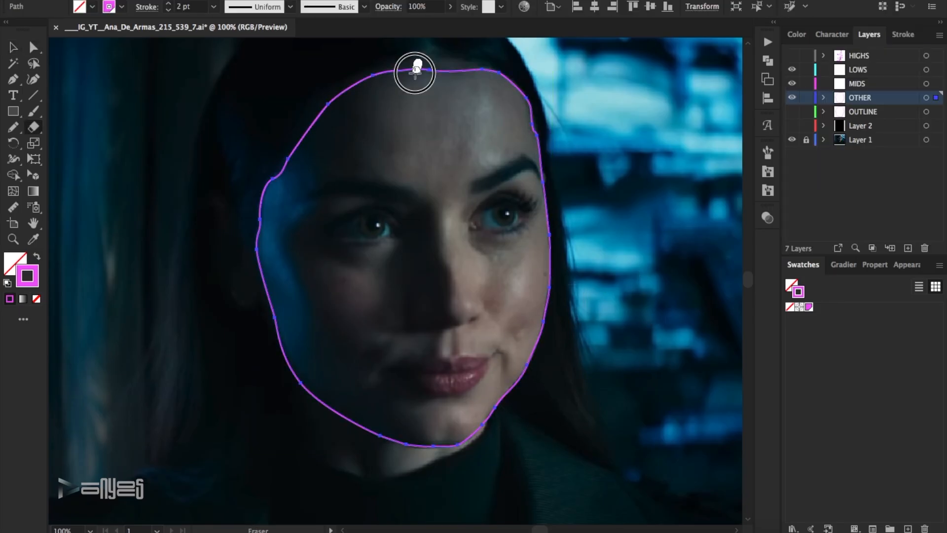
Split the face outline along the jagged shadow edge from hairline to chin and delete the lit-side shape.
mouse_move(418, 63)
left_mouse_down()
mouse_move(375, 164)
mouse_move(434, 211)
mouse_move(449, 323)
mouse_move(404, 332)
mouse_move(393, 324)
mouse_move(380, 235)
mouse_move(332, 291)
mouse_move(378, 344)
mouse_move(381, 384)
mouse_move(439, 353)
mouse_move(422, 422)
mouse_move(431, 466)
left_mouse_up()
key("a")
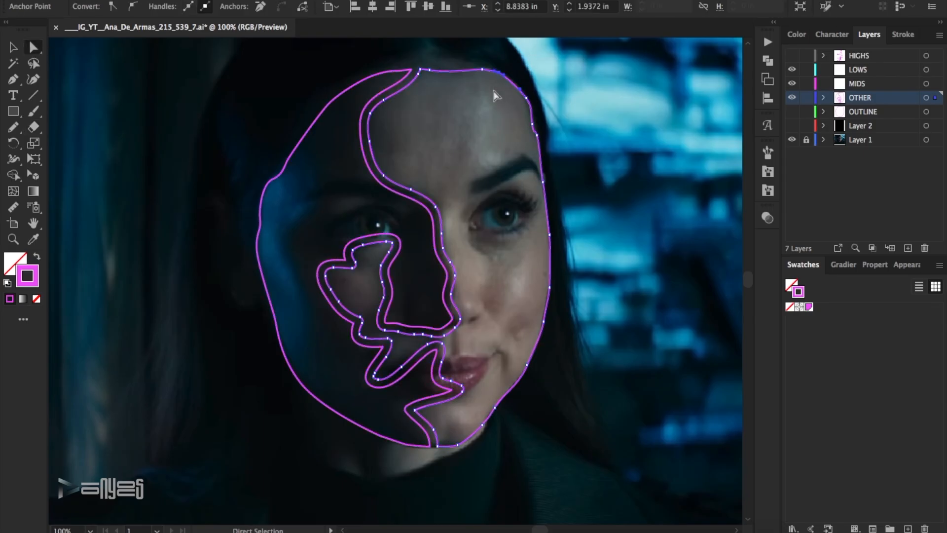
left_click(494, 91)
Nudge the shadow shape's anchor points between the inner brow and nose bridge upward.
left_click_drag(443, 193, 405, 241)
left_click(445, 171)
left_click_drag(444, 171, 390, 241)
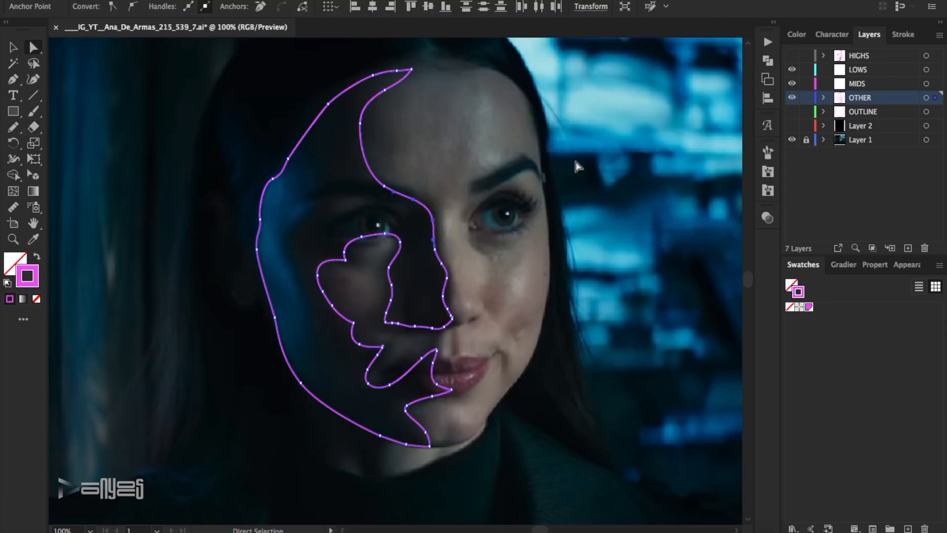
key("Up")
key("Up")
key("Up")
left_click_drag(431, 157, 371, 209)
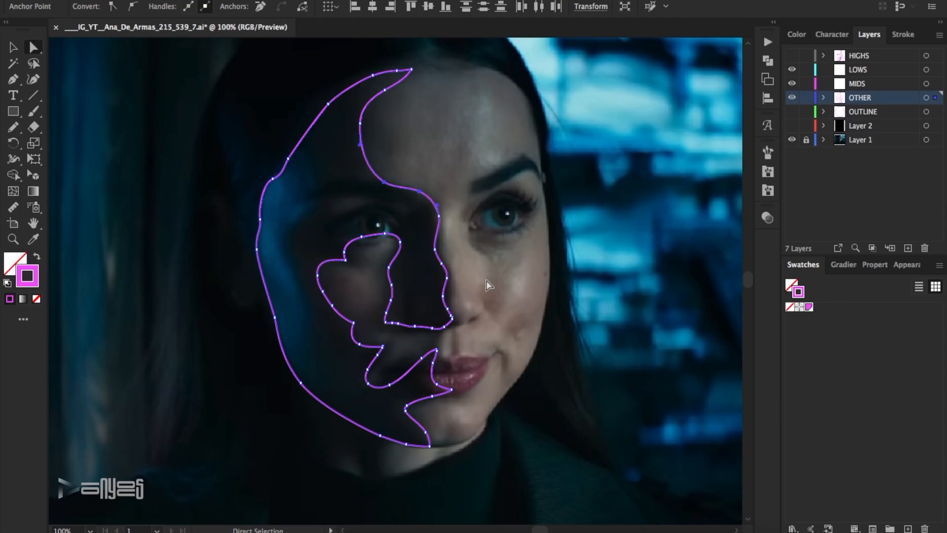
Nudge the shadow shape's anchor points along the side of the nose toward the lit side.
left_click_drag(469, 283, 427, 304)
key("Right")
key("Right")
left_click_drag(453, 237, 422, 257)
key("Right")
key("Right")
key("Right")
key("Right")
key("Right")
key("Right")
key("Right")
key("Right")
left_click(486, 238)
Trace the inner edge of the blue rim light from jaw to temple to separate that strip from the shadow shape.
mouse_move(331, 412)
left_mouse_down()
mouse_move(337, 370)
mouse_move(290, 247)
mouse_move(317, 222)
mouse_move(313, 150)
mouse_move(297, 147)
left_mouse_up()
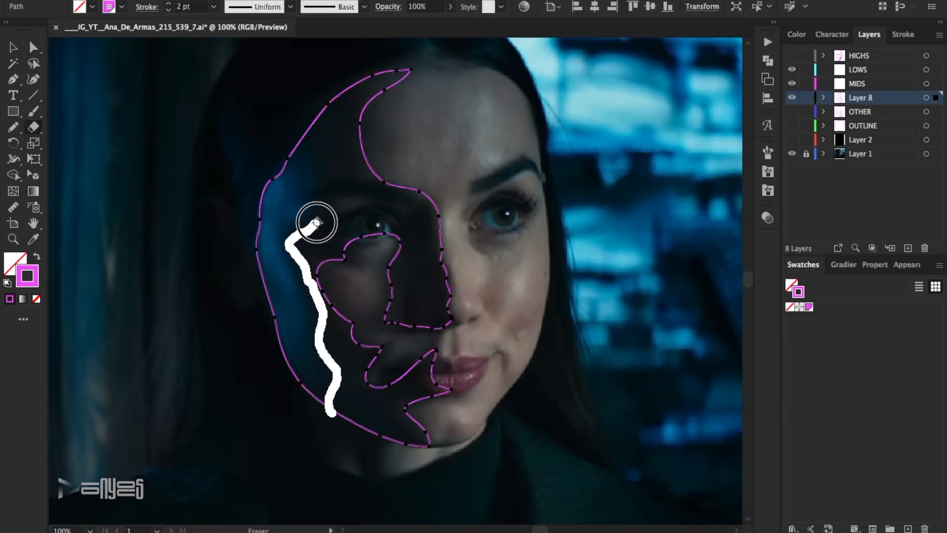
left_click(34, 48)
left_click_drag(434, 94, 355, 156)
left_click_drag(356, 157, 351, 159)
Trace the upper lip as a closed outline with a peaked parting line on Layer 8.
left_click_drag(440, 265, 419, 269)
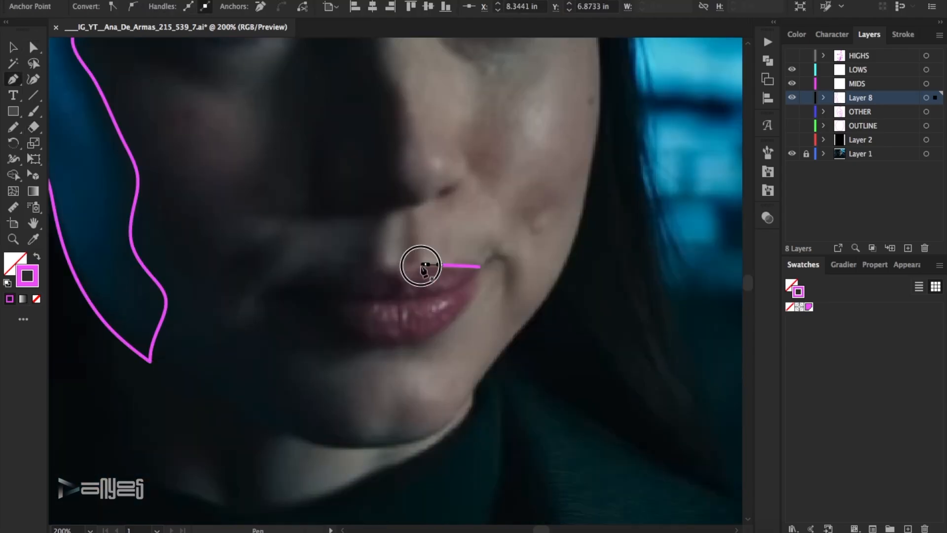
left_click_drag(407, 277, 398, 273)
left_click_drag(384, 269, 374, 271)
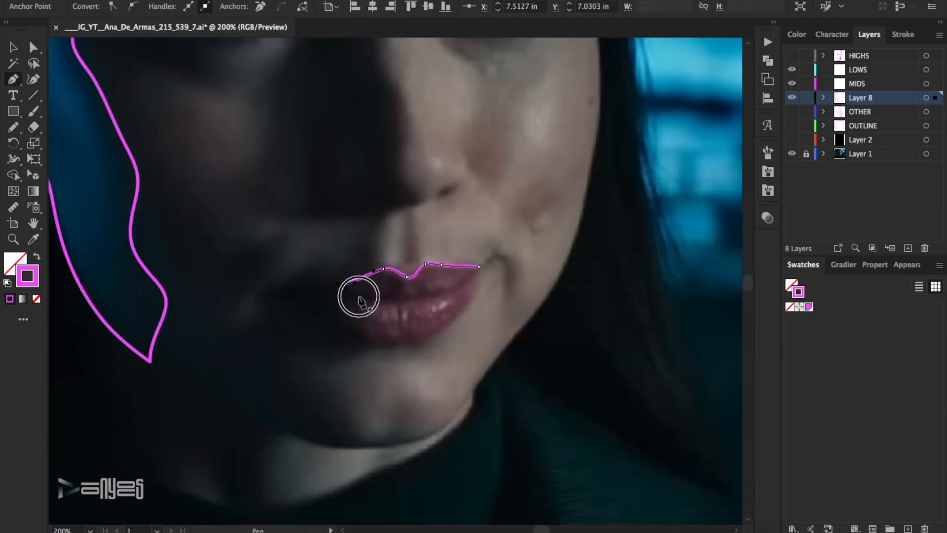
left_click(409, 295)
left_click(420, 284)
left_click_drag(433, 293, 446, 292)
left_click(480, 266)
Trace the lower lip as a separate closed outline beneath the parting line and deselect it.
left_click(354, 306)
left_click_drag(344, 314, 380, 339)
left_click_drag(392, 336, 406, 341)
left_click(422, 337)
left_click(450, 326)
left_click_drag(466, 283, 467, 286)
left_click(412, 299)
left_click(400, 301)
key("v")
left_click(505, 212)
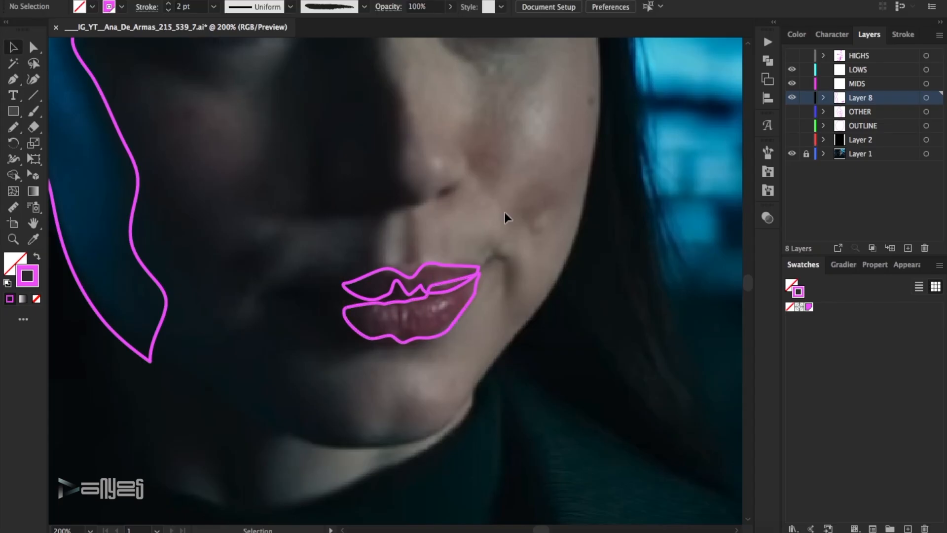
Outline the narrow shadow patch on the lit cheek beside the nose as a closed shape.
scroll(435, 241, "up", 4)
key("p")
left_click_drag(490, 270, 468, 232)
left_click_drag(465, 217, 466, 208)
left_click(491, 270)
Outline the rounded patch on the shaded cheek as a closed shape.
left_click_drag(229, 205, 215, 184)
left_click_drag(177, 187, 155, 191)
left_click_drag(160, 219, 166, 250)
left_click_drag(231, 274, 245, 259)
left_click(230, 205)
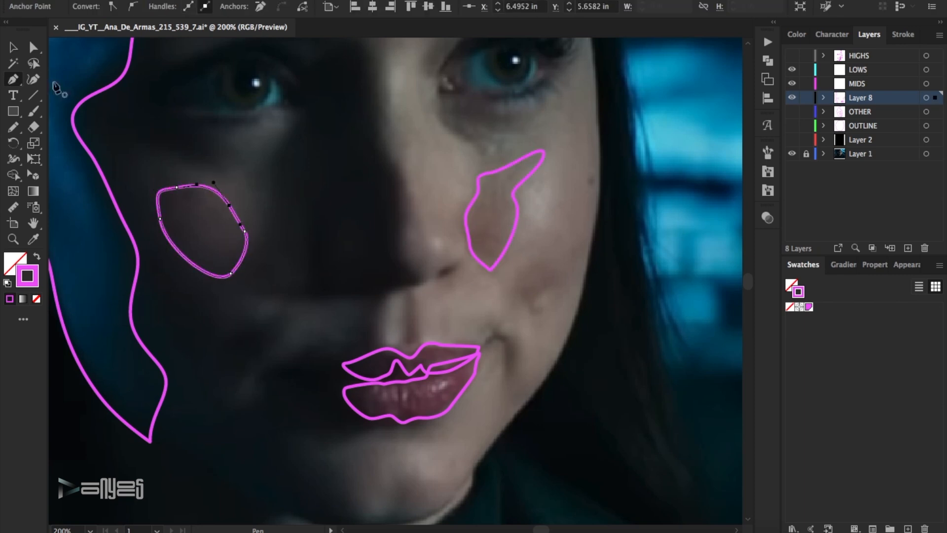
Brush the pupil rings and the lit eye's upper lid and lashes on the LOWS layer, thinning the lit eye's strokes to 0.25 pt.
left_click(298, 201, "ctrl")
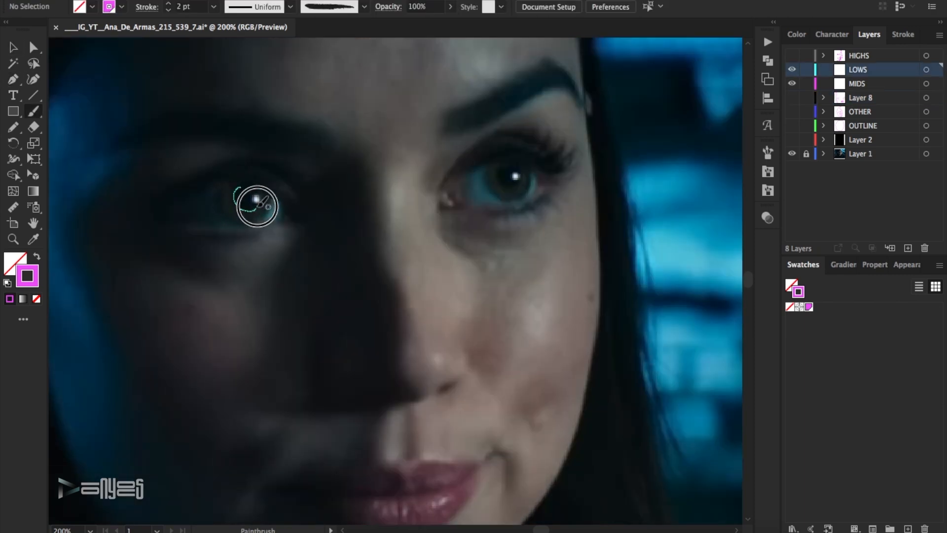
left_click_drag(262, 188, 242, 180)
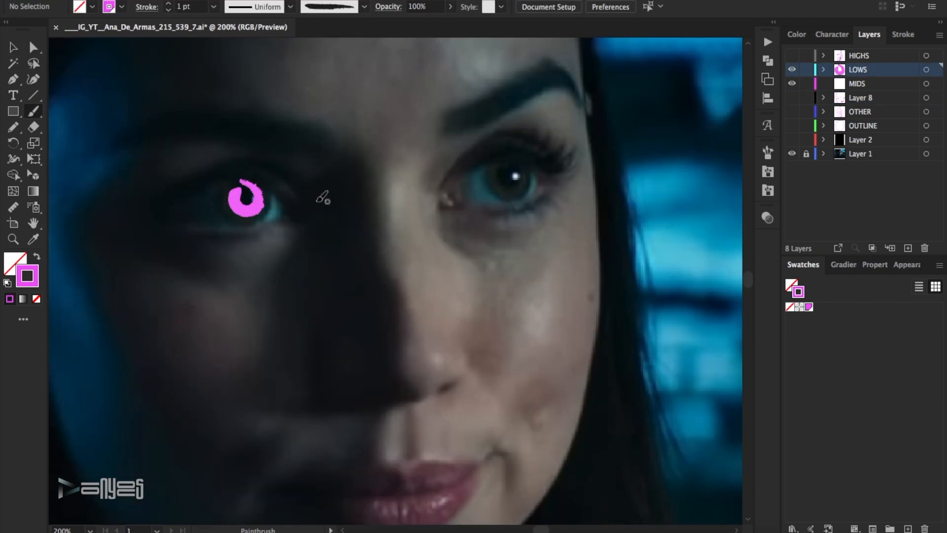
mouse_move(567, 170)
left_mouse_down()
mouse_move(482, 163)
mouse_move(463, 148)
mouse_move(495, 131)
mouse_move(572, 160)
mouse_move(530, 141)
left_mouse_up()
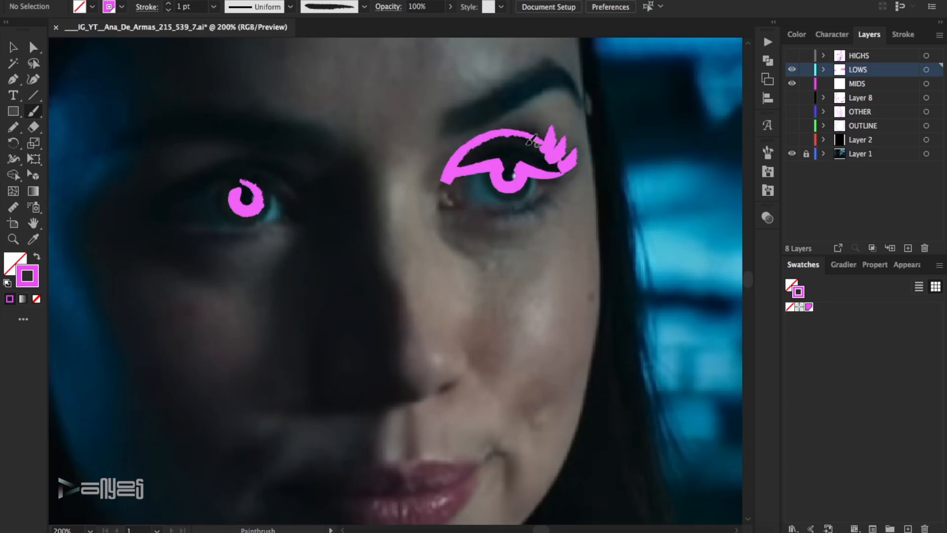
left_click(548, 174)
left_click(168, 11)
left_click(539, 217)
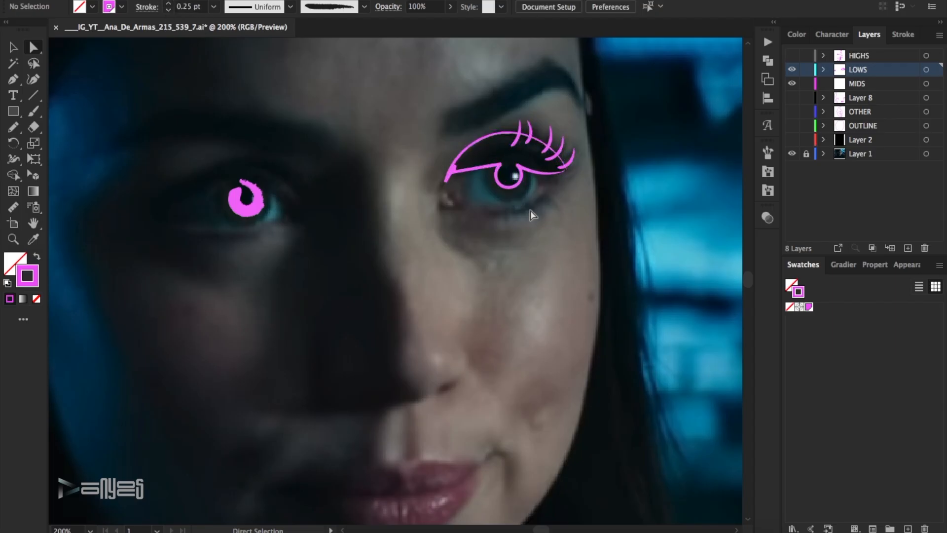
Trace the eyebrow on the lit side as a closed shape on the LOWS layer and save the document.
scroll(384, 260, "up", 1)
left_click(444, 156)
left_click_drag(510, 136, 565, 110)
left_click_drag(580, 130, 582, 133)
left_click_drag(542, 74, 538, 78)
left_click_drag(529, 85, 516, 93)
left_click(444, 156)
key("v")
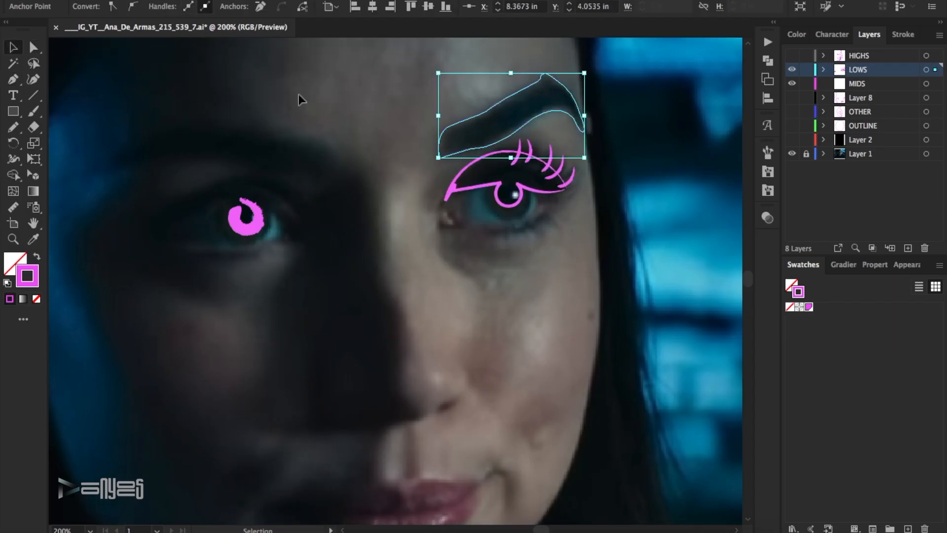
left_click(354, 75)
key("ctrl+s")
Reduce the stroke weight of the shaded eye's pupil ring.
mouse_move(297, 246)
left_mouse_down()
mouse_move(251, 199)
mouse_move(267, 173)
left_mouse_up()
left_click(168, 10)
left_click(169, 10)
left_click(271, 90)
Trace the eyebrow on the shaded side as a closed shape and deselect it.
key("p")
left_click(333, 172)
left_click_drag(219, 163, 199, 160)
mouse_move(154, 165)
left_mouse_down()
mouse_move(125, 168)
mouse_move(148, 130)
left_mouse_up()
left_click(101, 171)
left_click_drag(163, 125, 249, 129)
left_click_drag(270, 128, 277, 134)
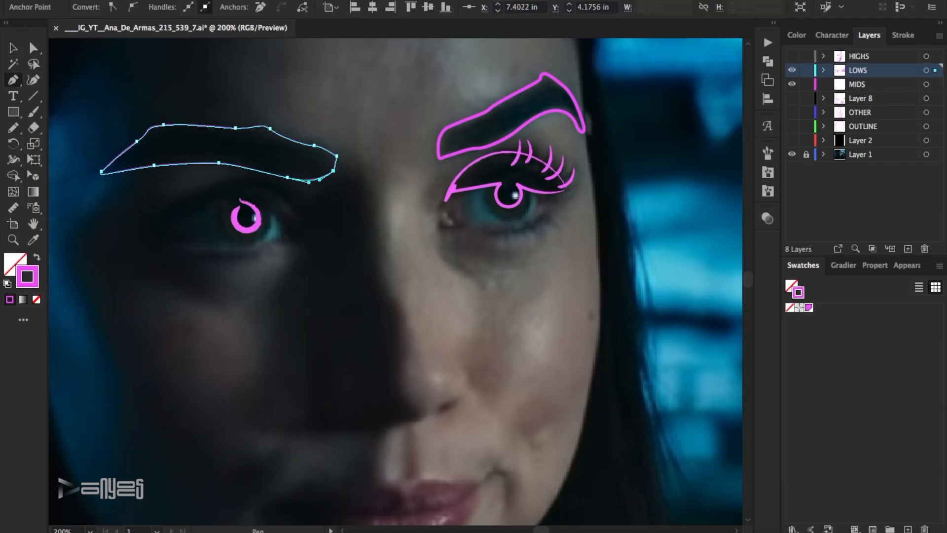
key("v")
left_click(455, 205)
Brush four short lower lashes beneath the lit eye on the LOWS layer.
scroll(604, 185, "down", 2)
left_click(792, 85)
left_click(794, 100)
left_click(794, 100)
key("b")
left_click_drag(547, 189, 561, 207)
left_click_drag(532, 199, 544, 218)
left_click_drag(558, 179, 576, 201)
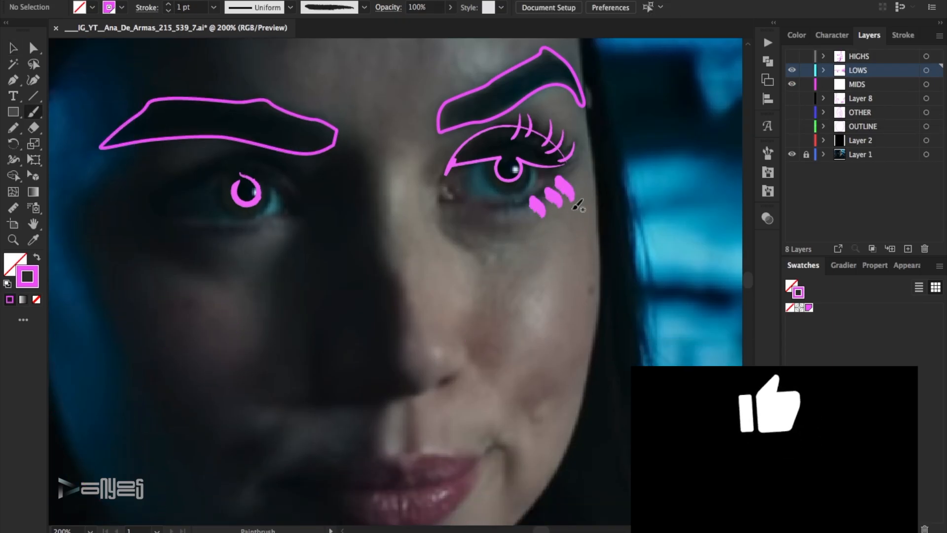
left_click_drag(514, 208, 510, 220)
Set the stroke weight of the lit eye's lower lashes to 0.25 pt.
left_click_drag(588, 233, 510, 191)
left_click(168, 10)
left_click(168, 10)
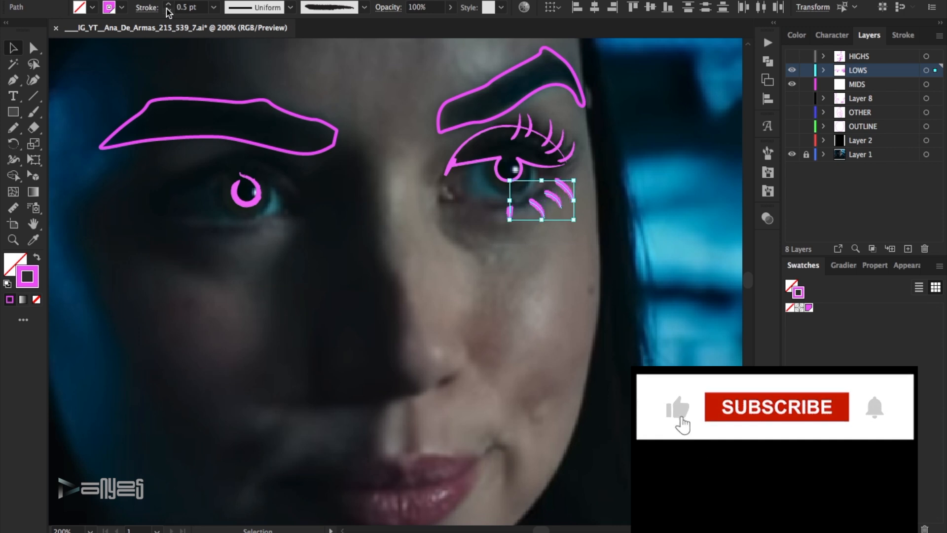
left_click(168, 10)
left_click(503, 291)
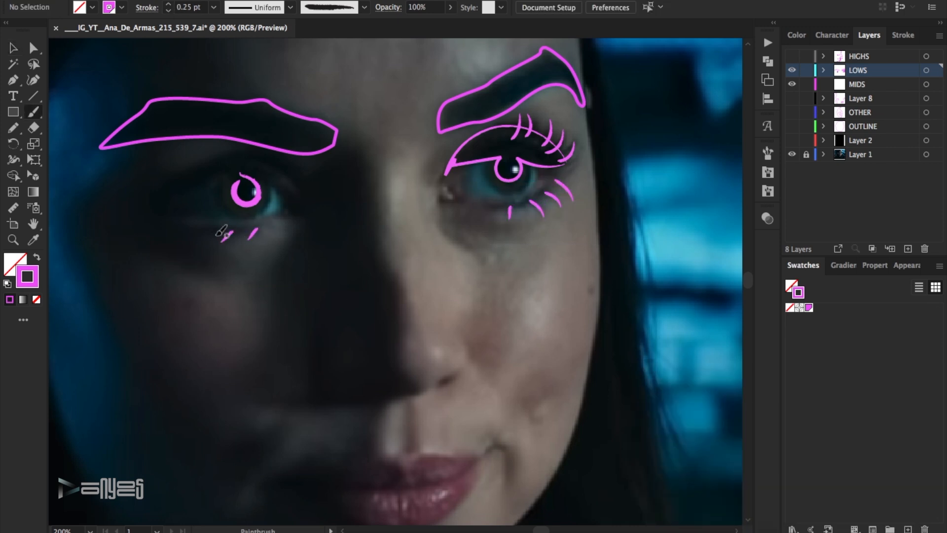
Brush the lit eye's lower lid line at 0.5 pt and the shaded eye's upper lid line at 0.75 pt.
left_click_drag(562, 188, 438, 198)
left_click_drag(302, 187, 169, 192)
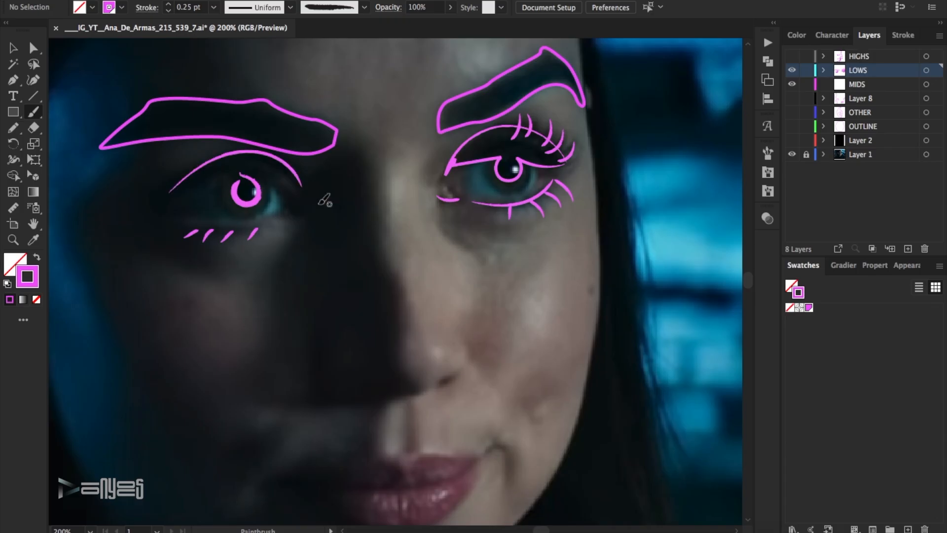
left_click(299, 181)
left_click(168, 4)
left_click(168, 4)
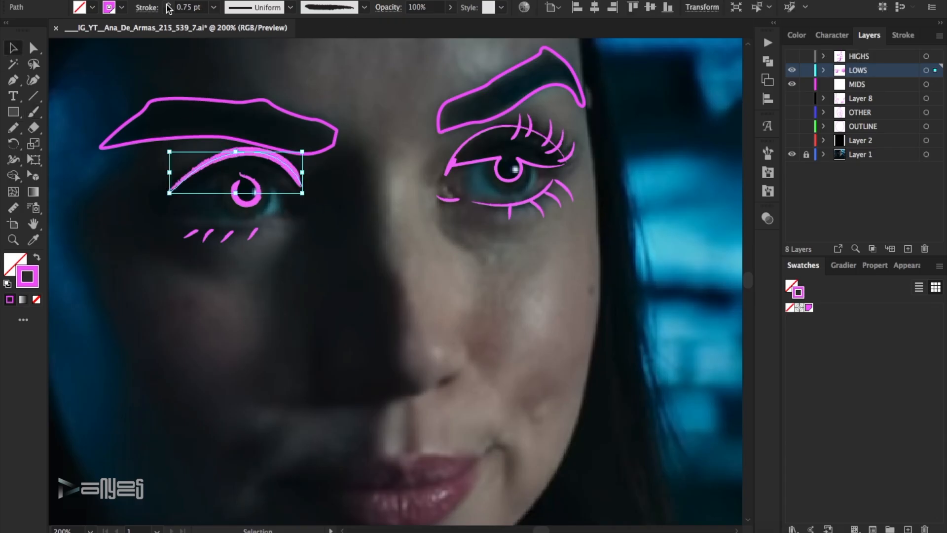
left_click(523, 203)
left_click(169, 4)
left_click(553, 238)
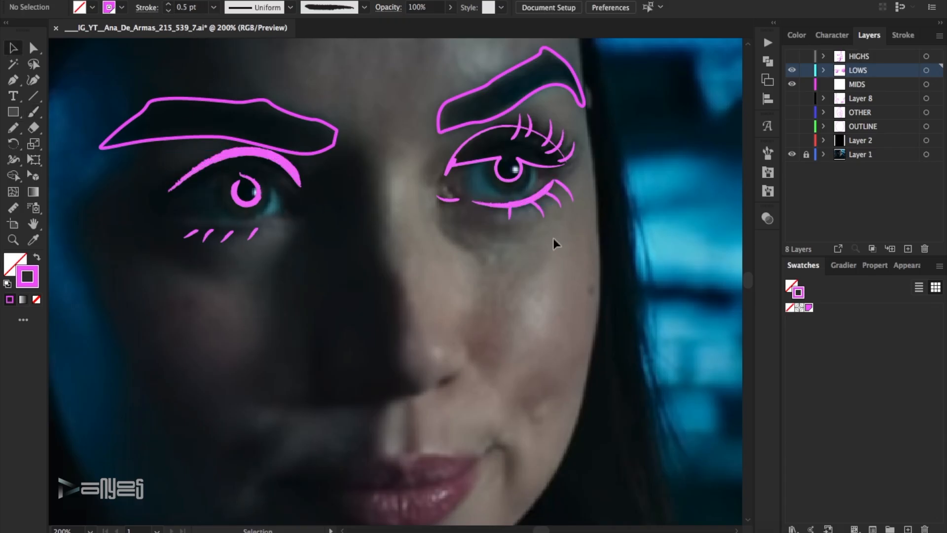
Brush a short stroke at the inner corner of the lit eye's upper lid and thin it to 0.25 pt.
left_click(35, 112)
left_click_drag(441, 176, 439, 183)
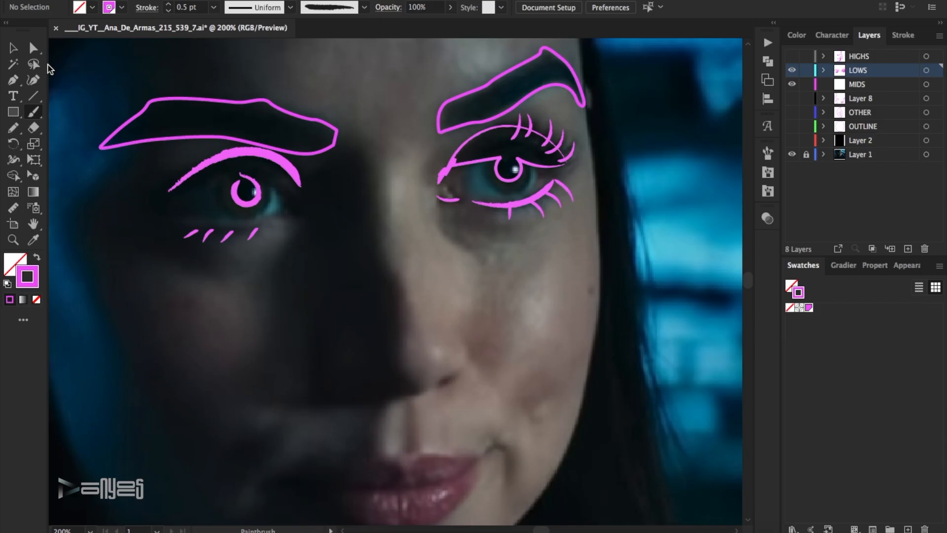
left_click(13, 48)
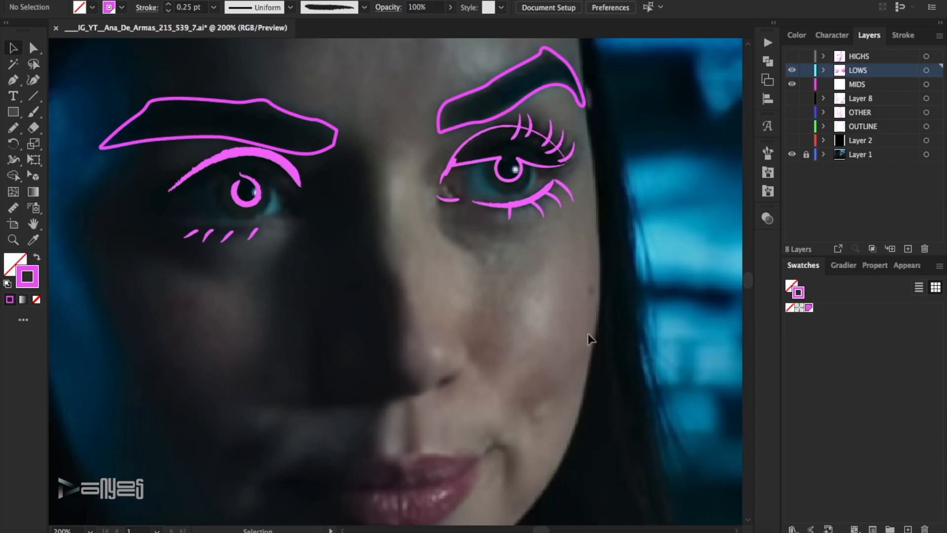
left_click(556, 329)
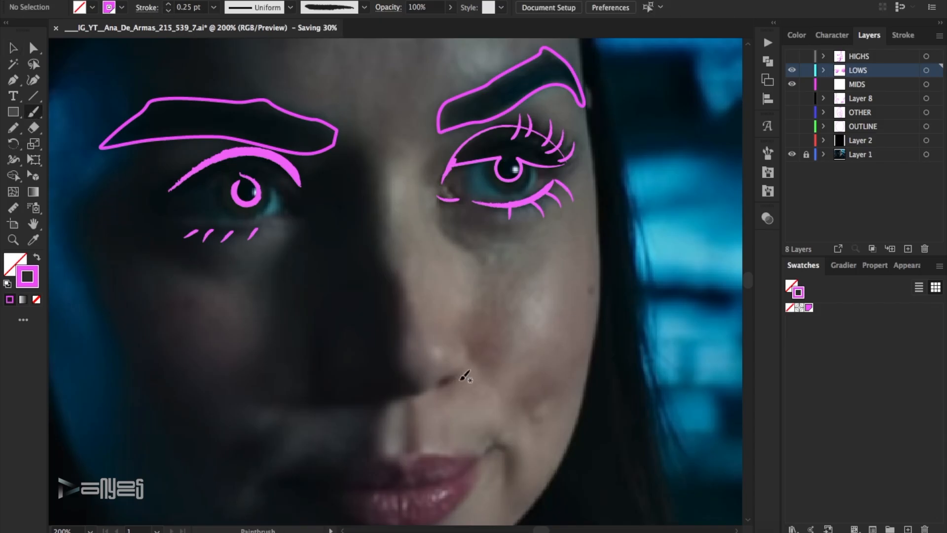
Brush the nostril shadow and the crease beside the lit corner of the mouth at 0.5 pt.
left_click_drag(451, 377, 433, 390)
key("v")
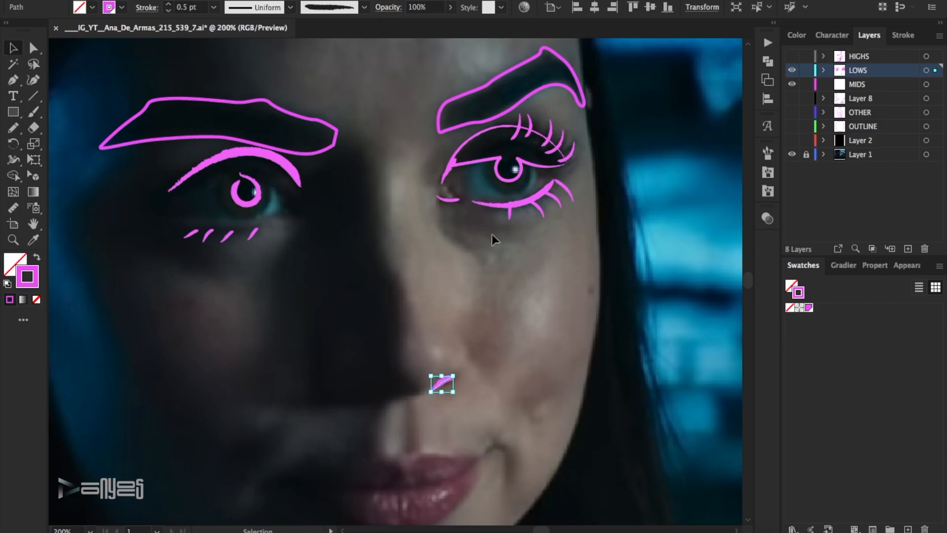
scroll(495, 240, "down", 3)
key("b")
mouse_move(486, 369)
left_mouse_down()
mouse_move(501, 359)
mouse_move(508, 394)
mouse_move(494, 345)
mouse_move(486, 364)
left_mouse_up()
scroll(398, 236, "down", 2)
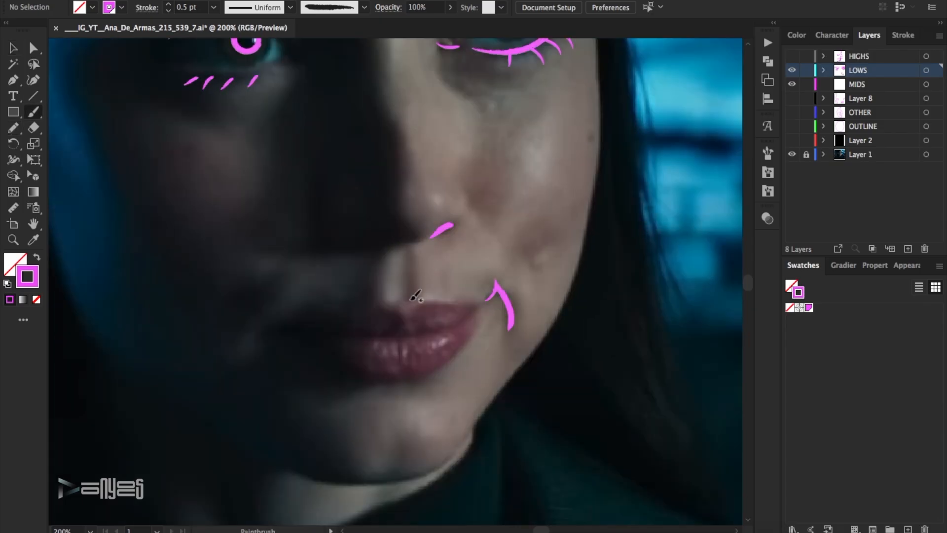
Brush two philtrum strokes above the upper lip, the inner one at 0.75 pt and the shaded-side one at 1 pt.
left_click_drag(416, 296, 412, 245)
key("v")
left_click(292, 150)
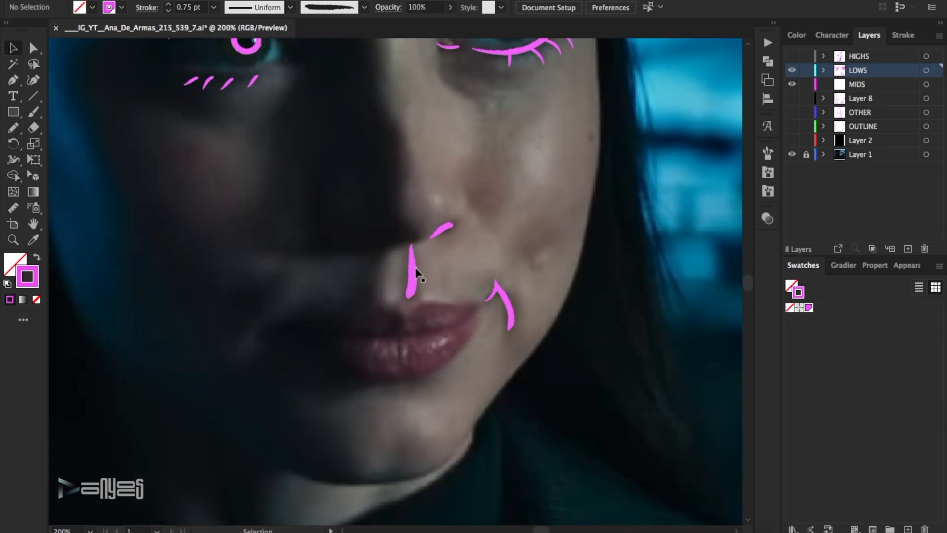
left_click_drag(371, 296, 383, 256)
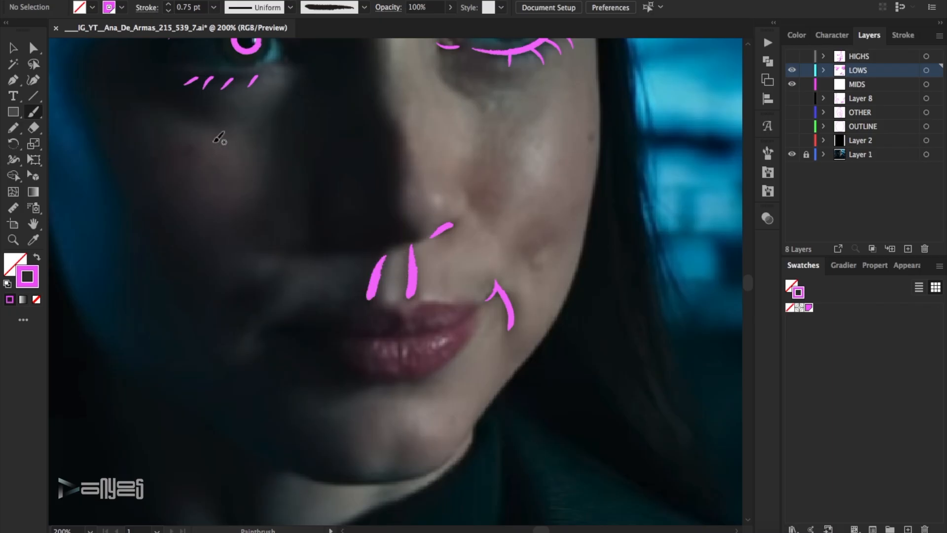
left_click(378, 283)
left_click(168, 4)
left_click(168, 4)
left_click(168, 10)
left_click(504, 228)
Brush a short 1 pt shadow stroke down the middle of the chin.
scroll(452, 197, "down", 2)
key("b")
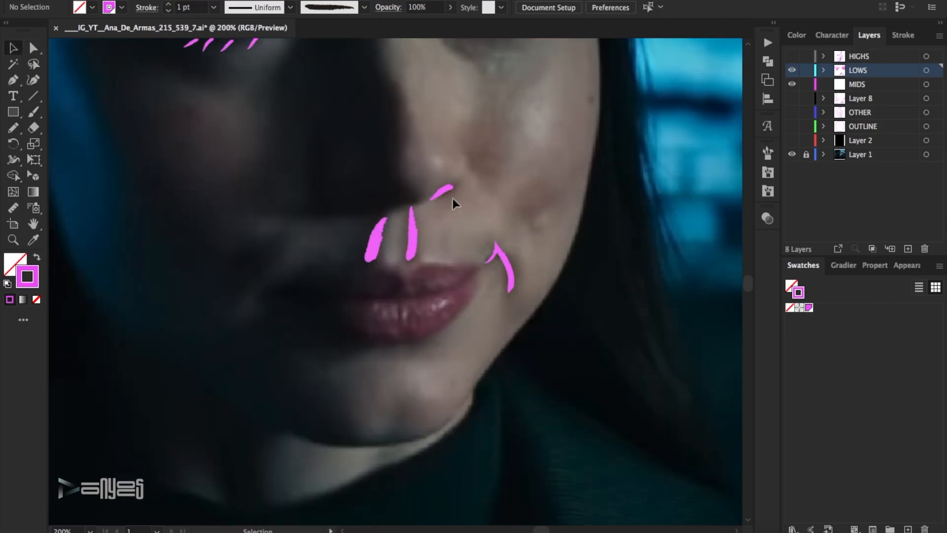
left_click_drag(397, 430, 401, 386)
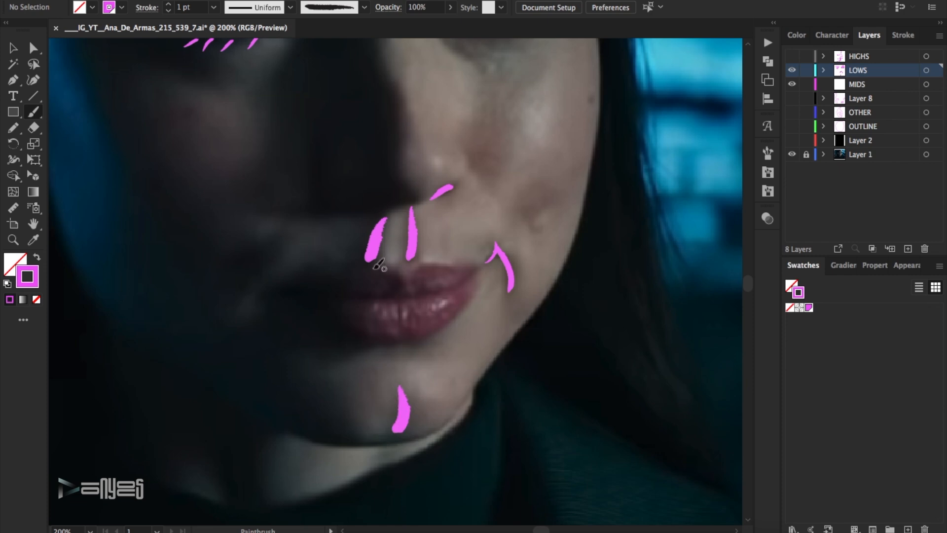
Brush the parting line between the lips and the shadow shape around the shaded mouth corner, setting the stroke to 0.5 pt.
left_click_drag(422, 292, 477, 269)
left_click_drag(402, 276, 379, 297)
mouse_move(368, 294)
left_mouse_down()
mouse_move(349, 292)
mouse_move(394, 338)
mouse_move(279, 334)
mouse_move(321, 271)
mouse_move(358, 268)
left_mouse_up()
key("v")
left_click(344, 357)
left_click(168, 10)
left_click(522, 162)
Brush the lower lip's bottom edge and delete the surplus thick stroke on the lip parting line.
left_click_drag(401, 337, 439, 331)
left_click_drag(380, 296, 449, 283)
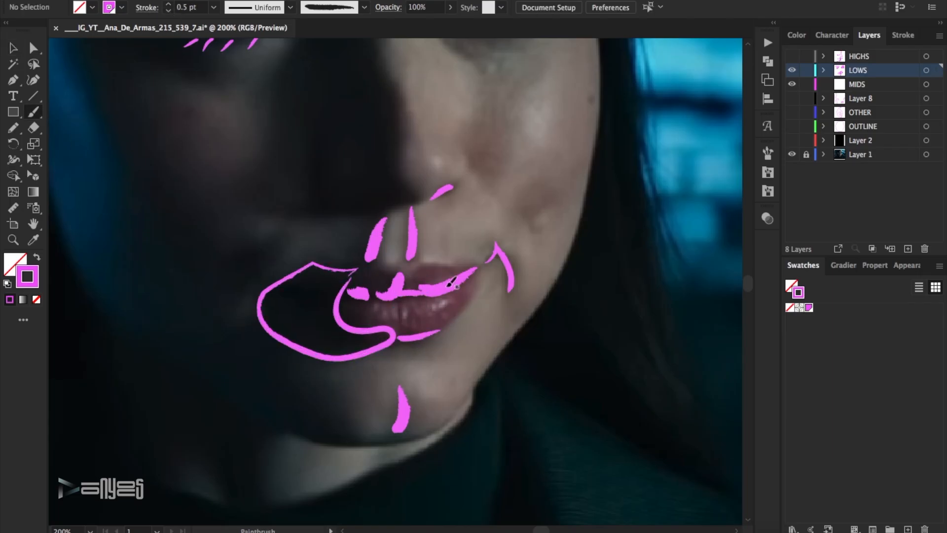
left_click(453, 287)
key("Delete")
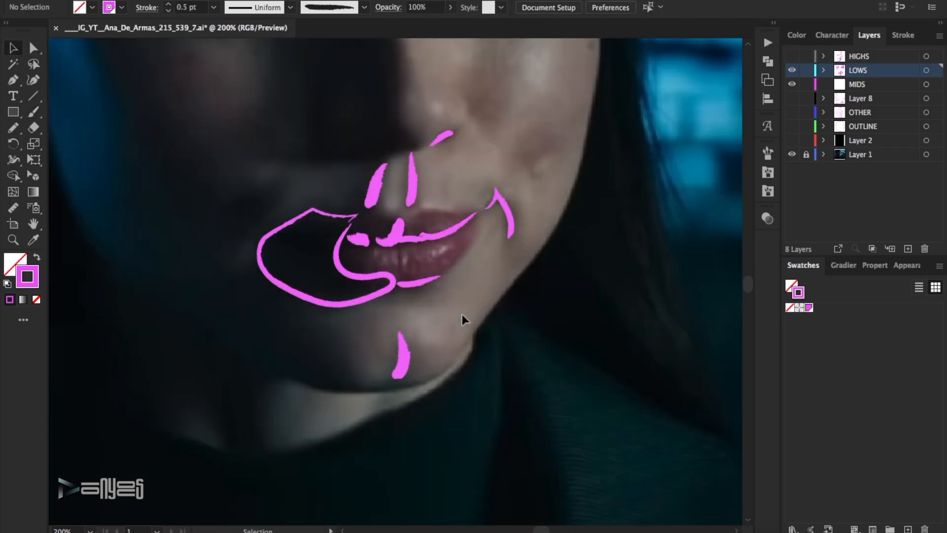
Make the MIDS layer active and set the paintbrush to a smooth tapered brush at 0.75 pt.
key("ctrl+0")
left_click(34, 241)
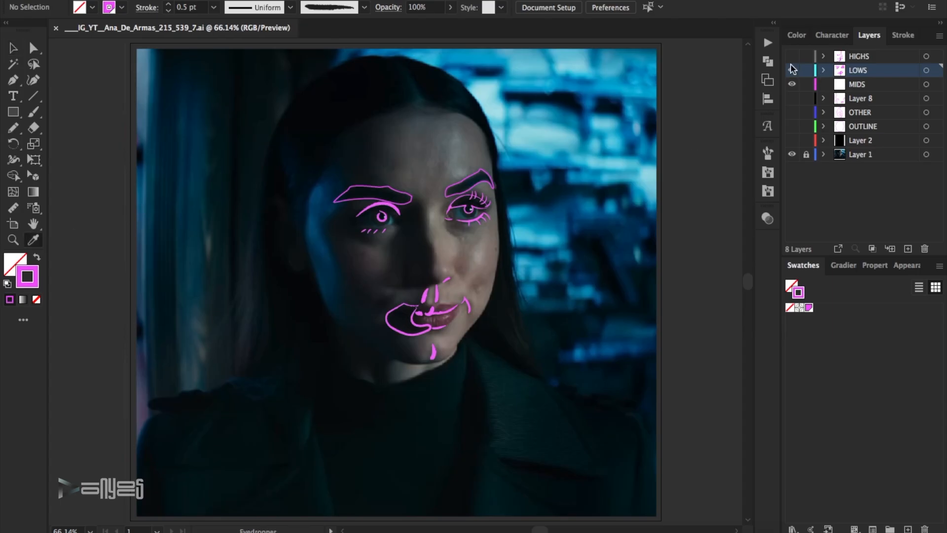
left_click(858, 87)
key("z")
left_click(325, 288)
left_click(33, 113)
left_click(364, 7)
left_click(328, 91)
left_click(168, 5)
Brush long overlapping strands down the hair on the shaded side, ending with a small zigzag at the shoulder.
left_click_drag(290, 199, 208, 394)
left_click_drag(288, 262, 245, 387)
left_click_drag(289, 278, 237, 420)
left_click_drag(285, 312, 237, 436)
mouse_move(286, 318)
left_mouse_down()
mouse_move(269, 408)
mouse_move(248, 428)
left_mouse_up()
left_click_drag(285, 298, 218, 420)
left_click_drag(283, 321, 232, 451)
left_click_drag(287, 310, 236, 438)
mouse_move(289, 323)
left_mouse_down()
mouse_move(242, 442)
mouse_move(331, 420)
left_mouse_up()
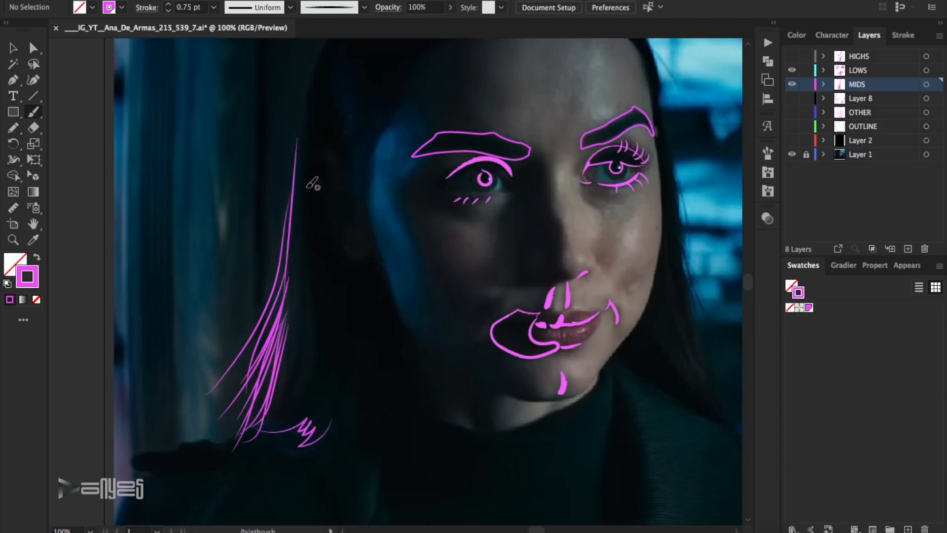
Brush zigzag hair accents at the shaded temple, the crown and above the forehead, thicken the stroke to 2 pt, and save.
scroll(335, 207, "up", 3)
left_click_drag(349, 213, 345, 153)
scroll(494, 202, "up", 5)
left_click_drag(540, 209, 522, 161)
left_click_drag(544, 198, 530, 172)
mouse_move(595, 203)
left_mouse_down()
mouse_move(628, 212)
mouse_move(518, 145)
left_mouse_up()
scroll(646, 243, "down", 2)
key("v")
left_click(168, 4)
left_click(607, 230)
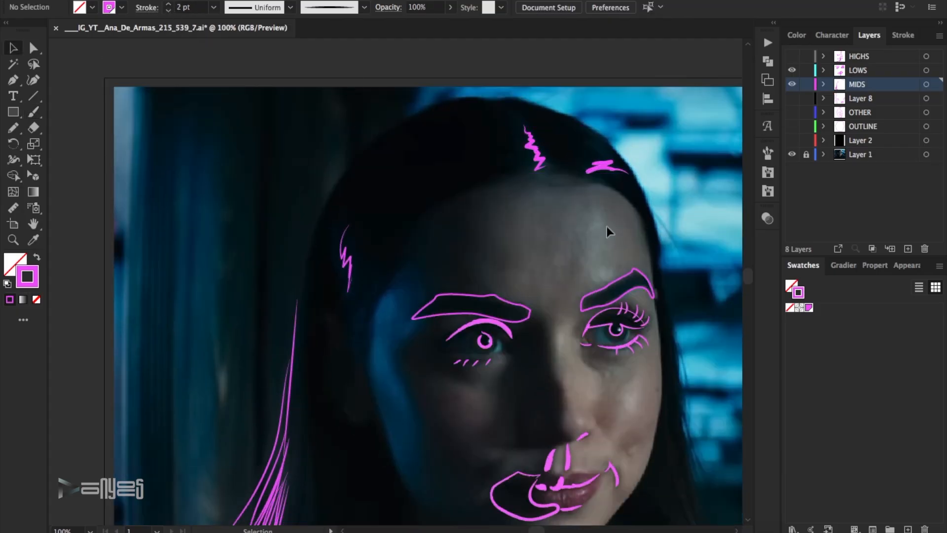
key("ctrl+s")
Brush a thick 2 pt stroke on the neck beneath the chin using the rough-edged brush.
scroll(636, 215, "down", 7)
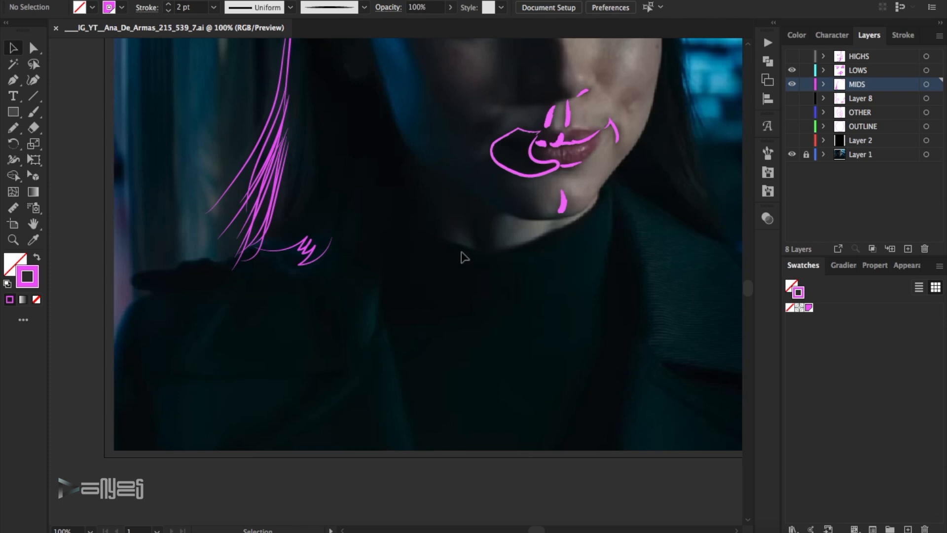
left_click(365, 8)
left_click(295, 64)
left_click_drag(545, 220, 502, 248)
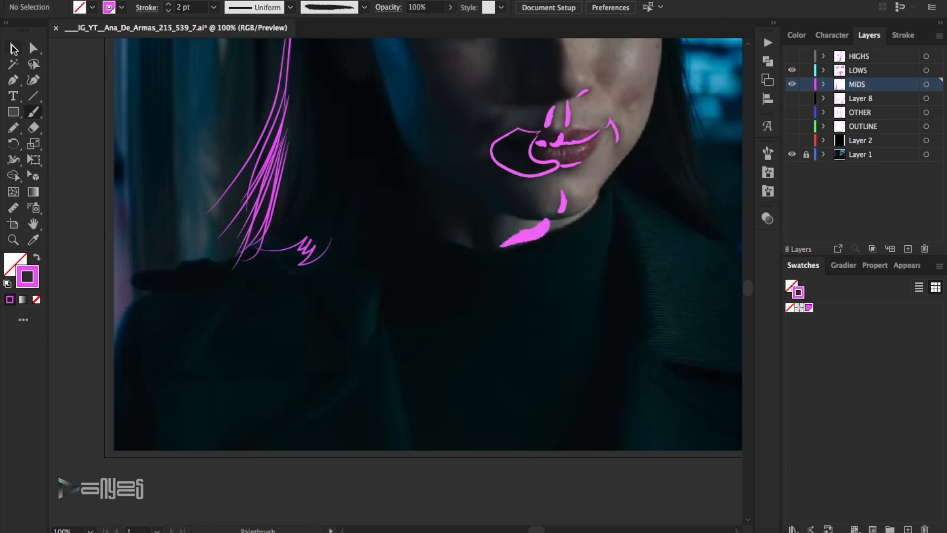
left_click(13, 48)
left_click(526, 235)
key("b")
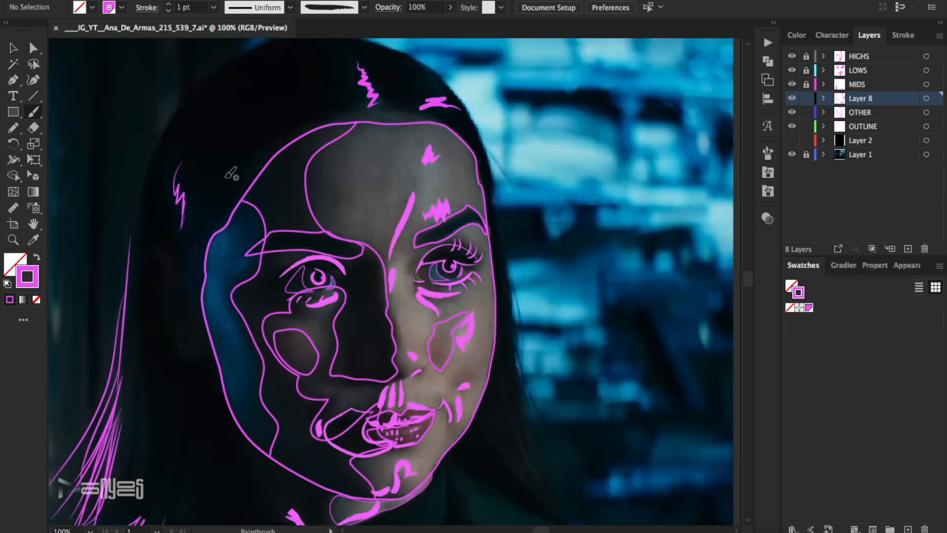
Brush a jagged shadow beneath the shaded-side eye and thin the stroke under the lit eye to 0.5 pt.
left_click_drag(338, 296, 282, 304)
left_click(430, 299)
left_click(168, 10)
left_click(558, 148)
left_click(429, 300)
left_click(168, 11)
left_click(576, 138)
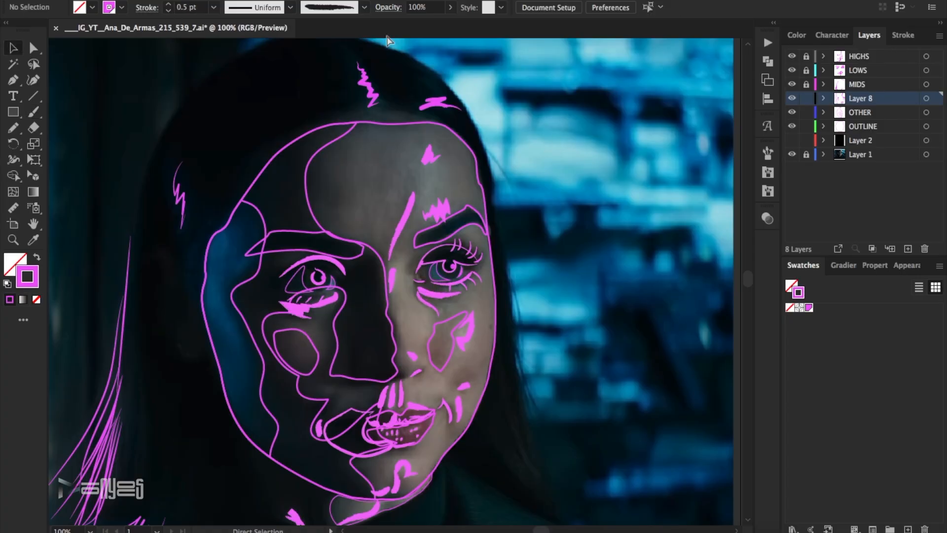
Brush accent marks at the nostril and the lit cheek beside the mouth, and thicken the lower lip stroke to 2 pt.
left_click(34, 113)
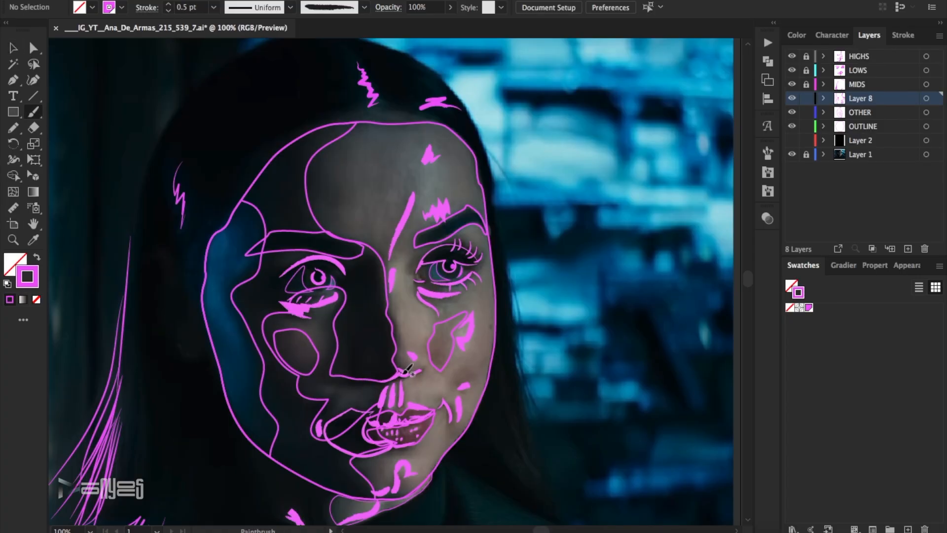
mouse_move(482, 363)
left_mouse_down()
mouse_move(469, 364)
mouse_move(490, 322)
left_mouse_up()
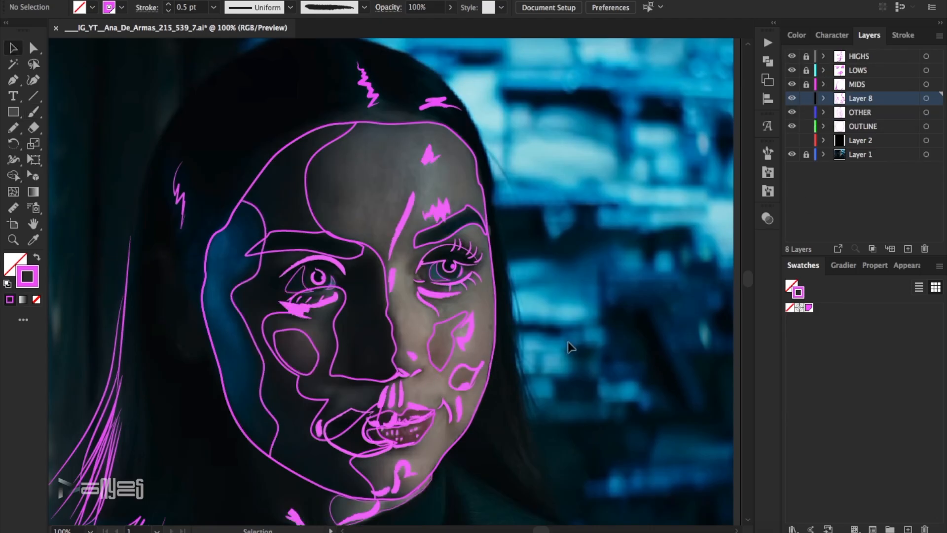
left_click_drag(414, 446, 417, 444)
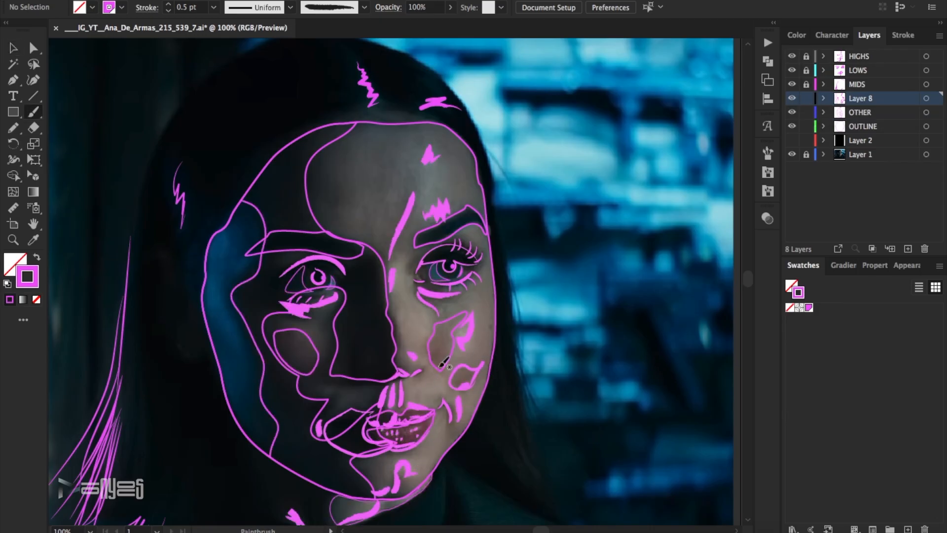
left_click(404, 452)
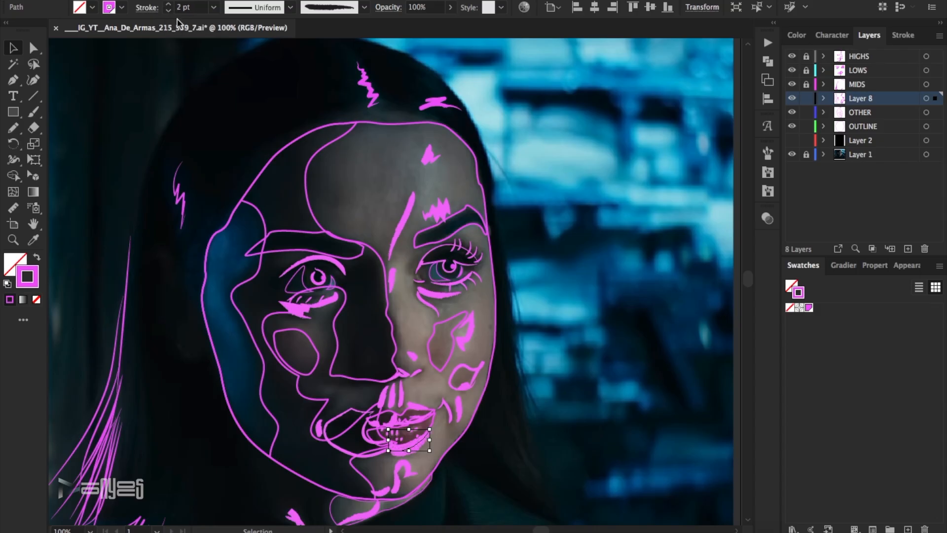
left_click(138, 101)
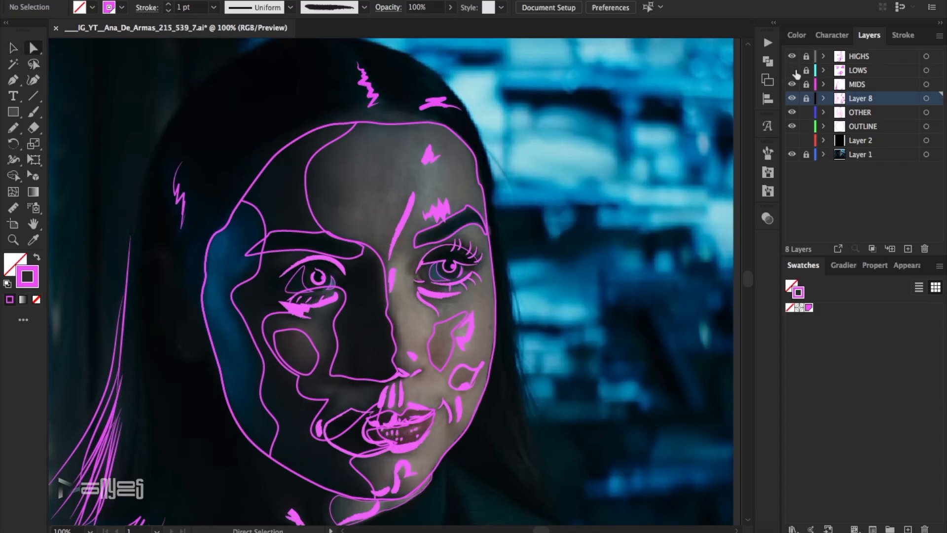
Reshape the shadow contour on the forehead inward on the OTHER layer, and inspect the eye shapes on the HIGHS layer.
left_click(819, 113)
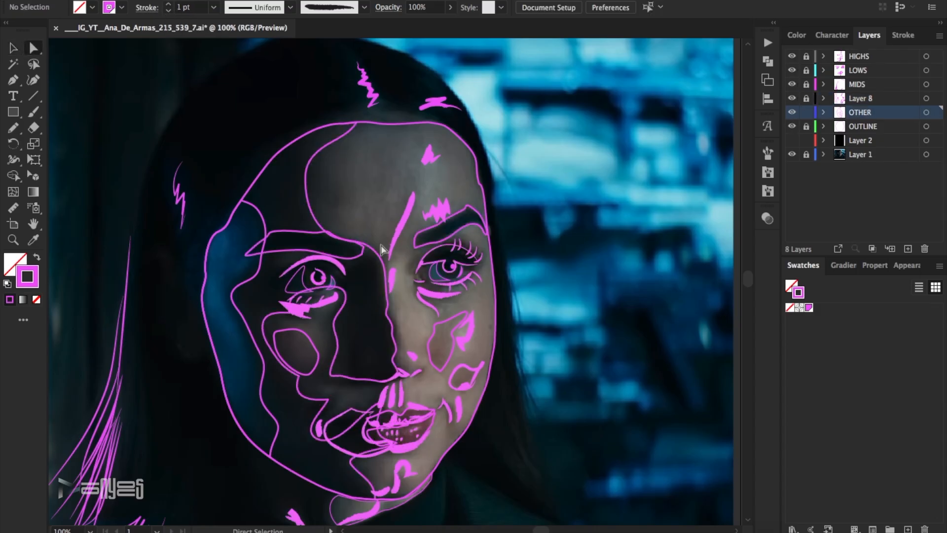
left_click(402, 308)
left_click(407, 308)
left_click(393, 361)
left_click_drag(357, 160, 296, 193)
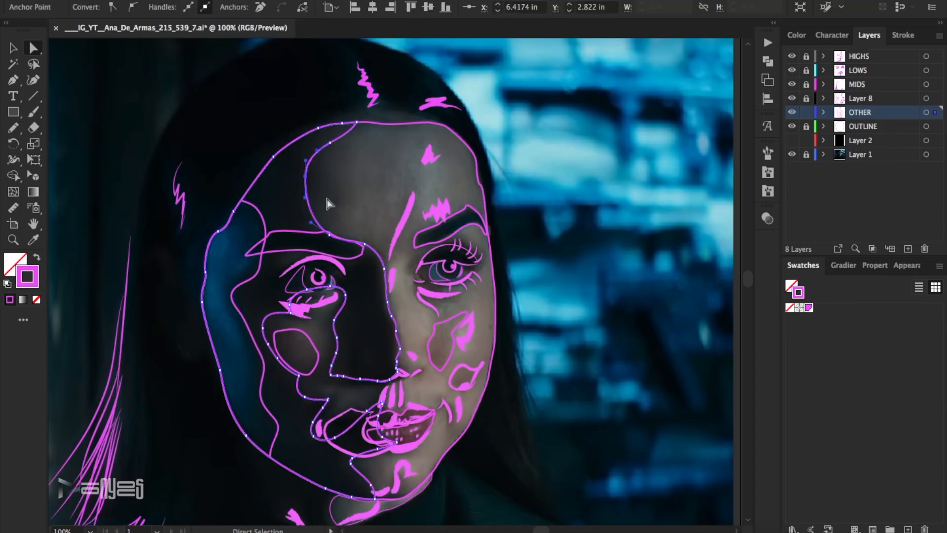
left_click(373, 168)
left_click(351, 303)
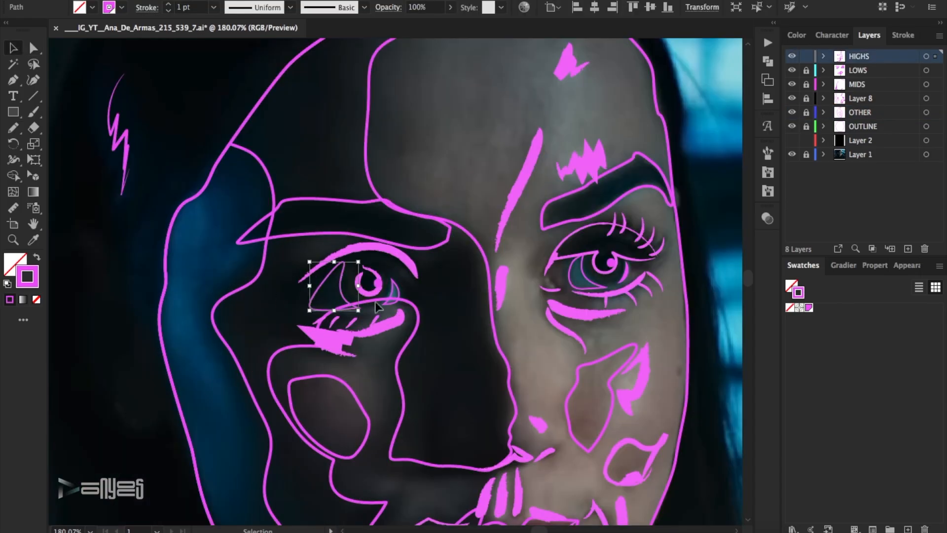
left_click(615, 281, "shift")
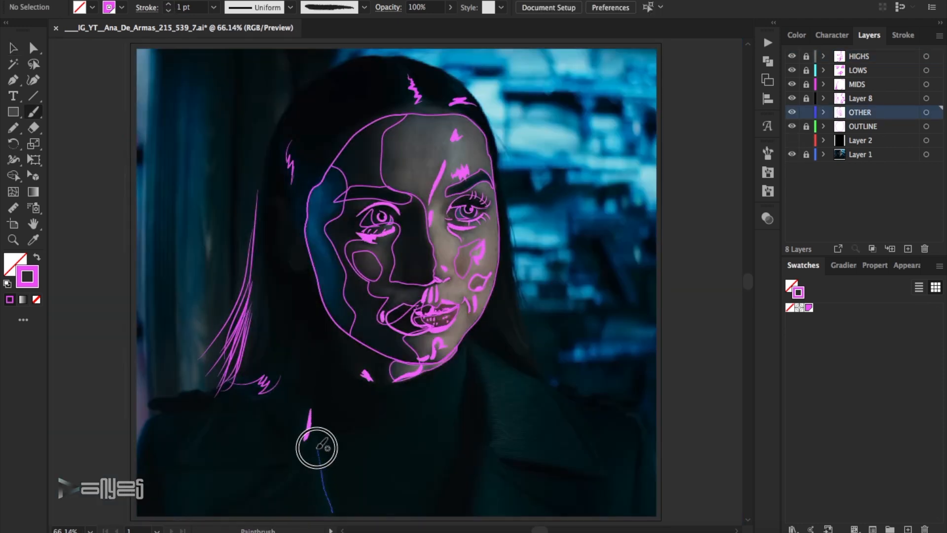
Brush three short coat-fold strokes at 1 pt and draw the collar and lapel outlines on the OTHER layer.
left_click_drag(317, 448, 318, 449)
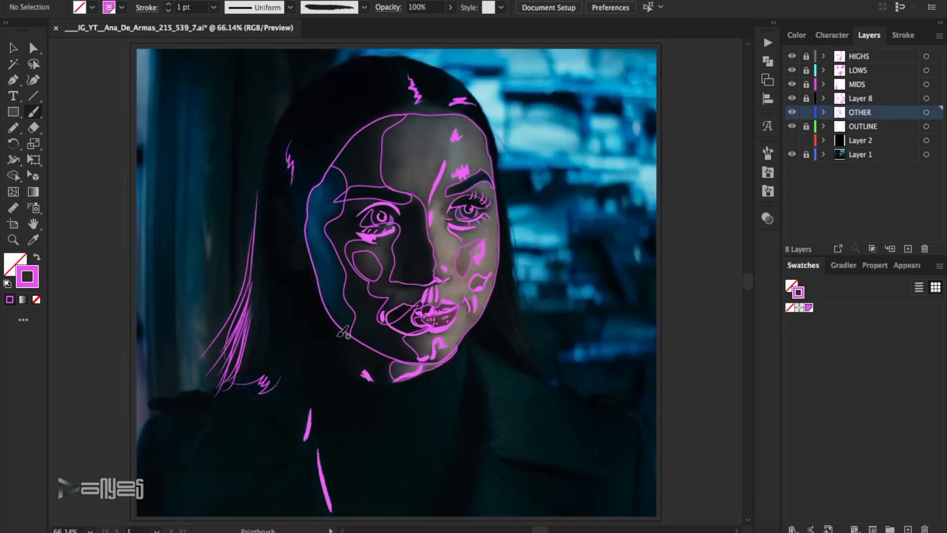
left_click_drag(213, 417, 187, 454)
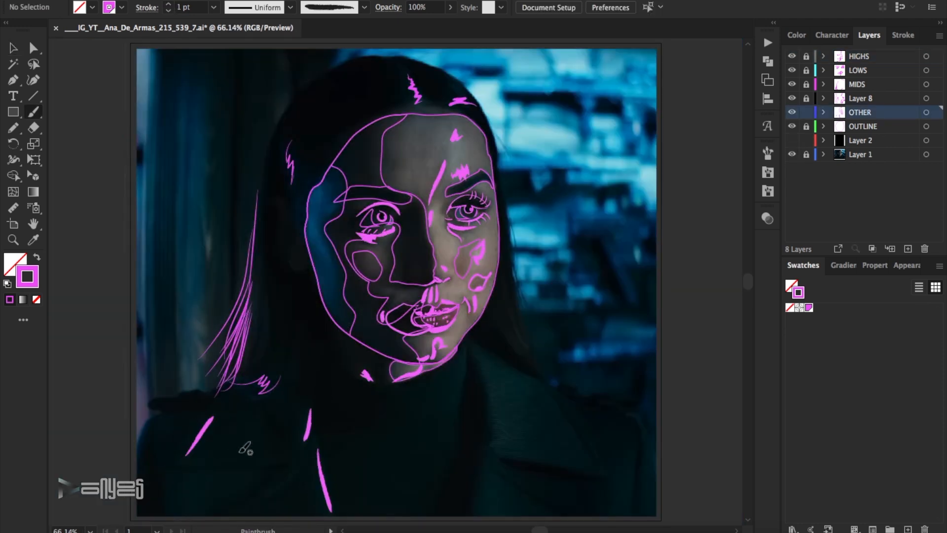
mouse_move(469, 353)
left_mouse_down()
mouse_move(434, 385)
mouse_move(453, 452)
mouse_move(468, 342)
left_mouse_up()
mouse_move(478, 351)
left_mouse_down()
mouse_move(495, 409)
mouse_move(489, 479)
mouse_move(512, 509)
mouse_move(493, 464)
mouse_move(533, 455)
mouse_move(539, 390)
mouse_move(468, 347)
left_mouse_up()
Give the collar and lapel outlines the Basic brush at 2 pt and save the document.
key("v")
left_click(537, 429)
left_click(363, 7)
left_click(321, 50)
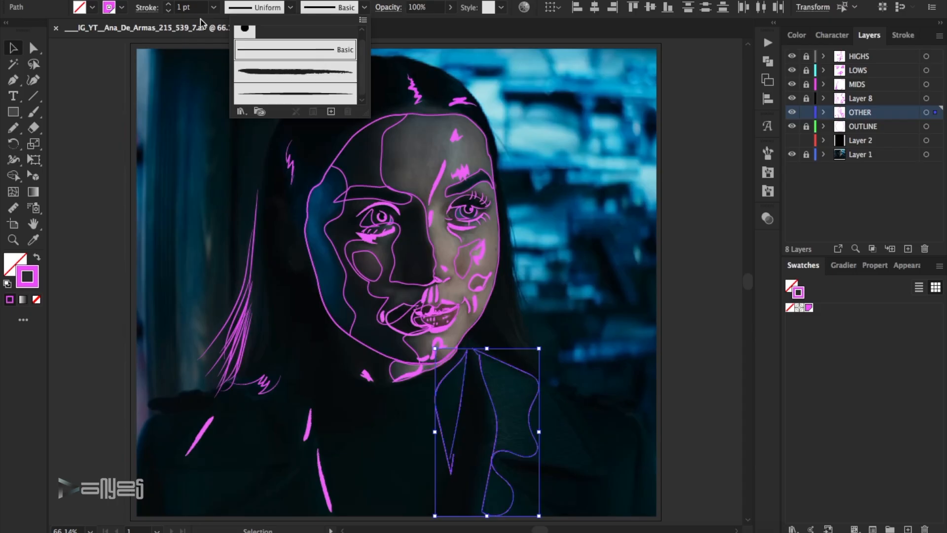
left_click(168, 4)
left_click(594, 207)
key("ctrl+s")
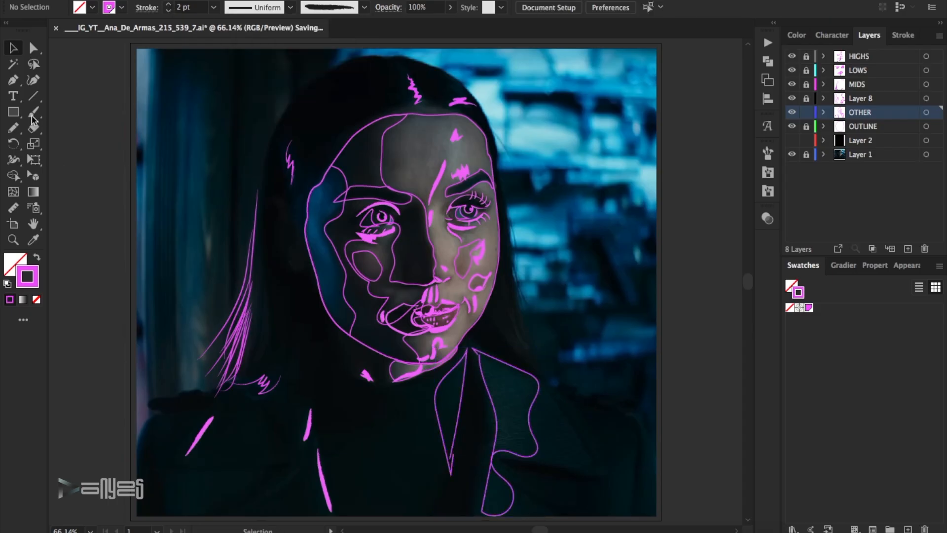
Draw a zigzag hair end at the lit-side shoulder on the HIGHS layer, apply the smooth tapered brush and adjust its stroke weight.
left_click(862, 60)
mouse_move(533, 344)
left_mouse_down()
mouse_move(550, 338)
mouse_move(566, 367)
left_mouse_up()
left_click_drag(551, 324, 535, 341)
left_click(363, 7)
left_click(313, 93)
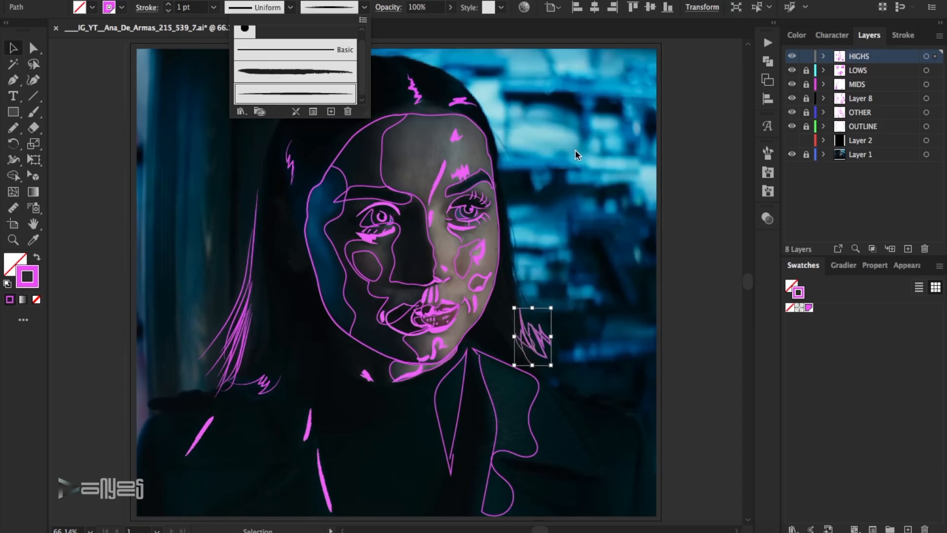
left_click(566, 165)
left_click(168, 4)
left_click(577, 196)
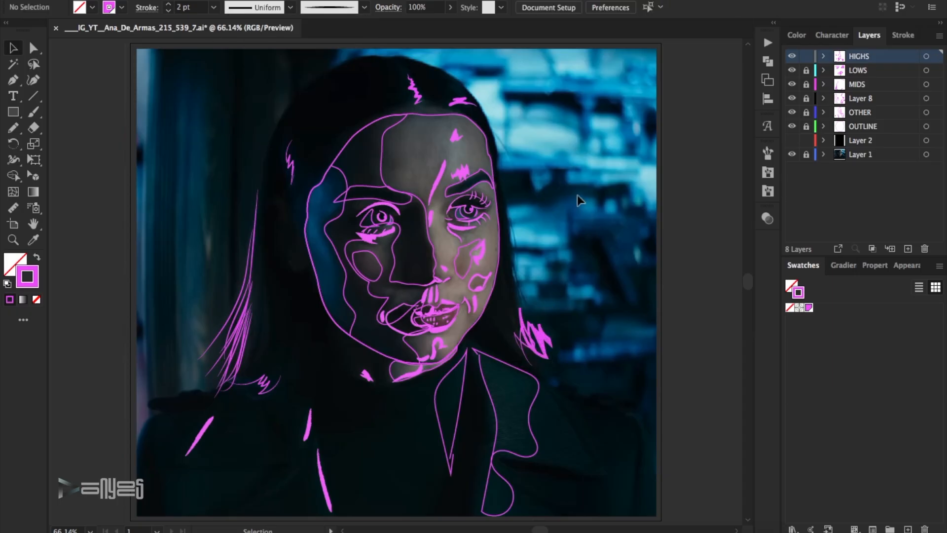
left_click_drag(575, 300, 533, 342)
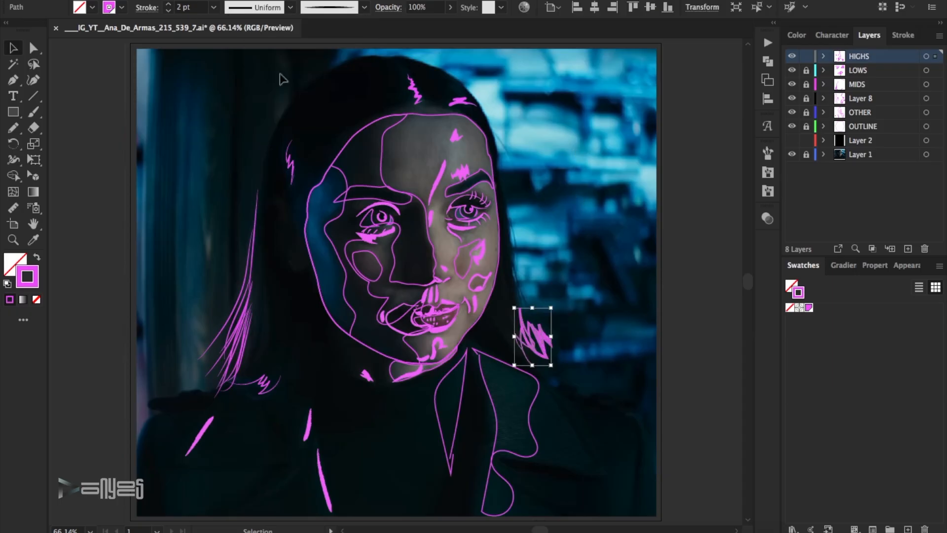
left_click(525, 167)
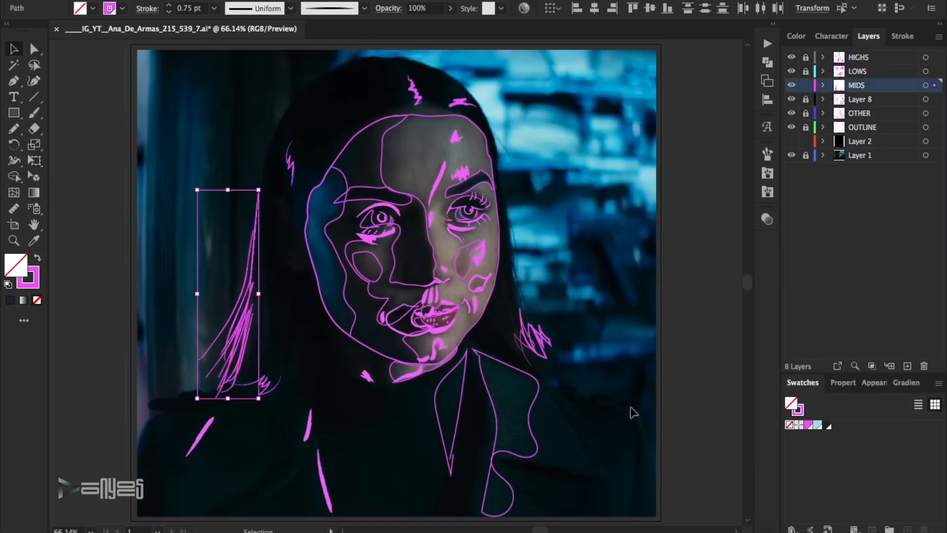
Recolour the long hair strands on the MIDS layer with the dark swatch and toggle the layer's visibility to compare.
left_click(798, 410)
left_click(826, 425)
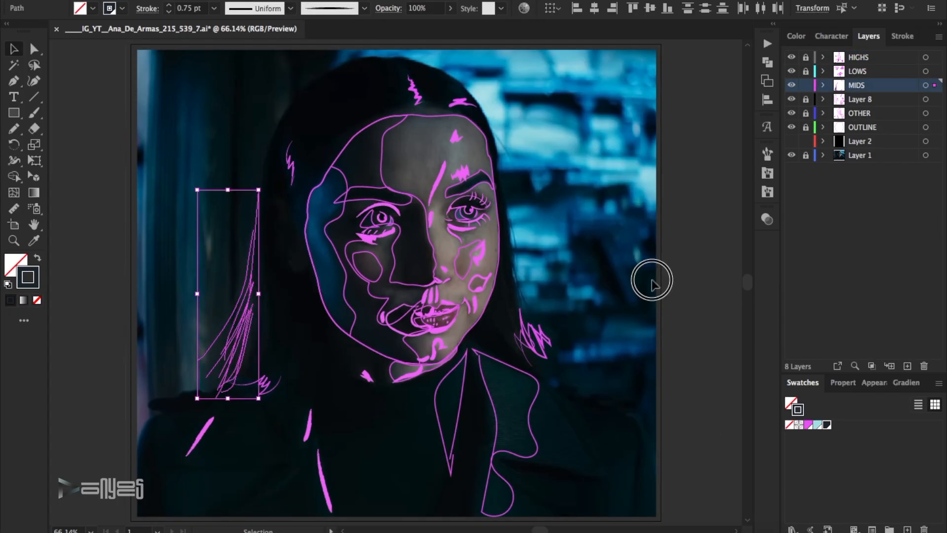
left_click(655, 272)
left_click(792, 85)
left_click(791, 85)
left_click(792, 85)
left_click(792, 85)
Recolour the hair accents at the shaded temple and above the lit side of the forehead with the dark swatch.
left_click_drag(306, 130, 284, 164)
left_click_drag(479, 86, 460, 104)
left_click(826, 425)
left_click(701, 275)
Recolour the zigzag accent at the crown with the light teal swatch and darken its shade.
left_click_drag(428, 75, 407, 96)
left_click(817, 425)
left_click(729, 276)
double_click(33, 281)
left_click(674, 159)
left_click(925, 93)
left_click(687, 102)
Darken the crown accent's stroke to #3c6768 and recolour the zigzag at the shoulder with the dark swatch.
left_click(791, 84)
left_click(417, 84)
double_click(33, 281)
left_click(681, 191)
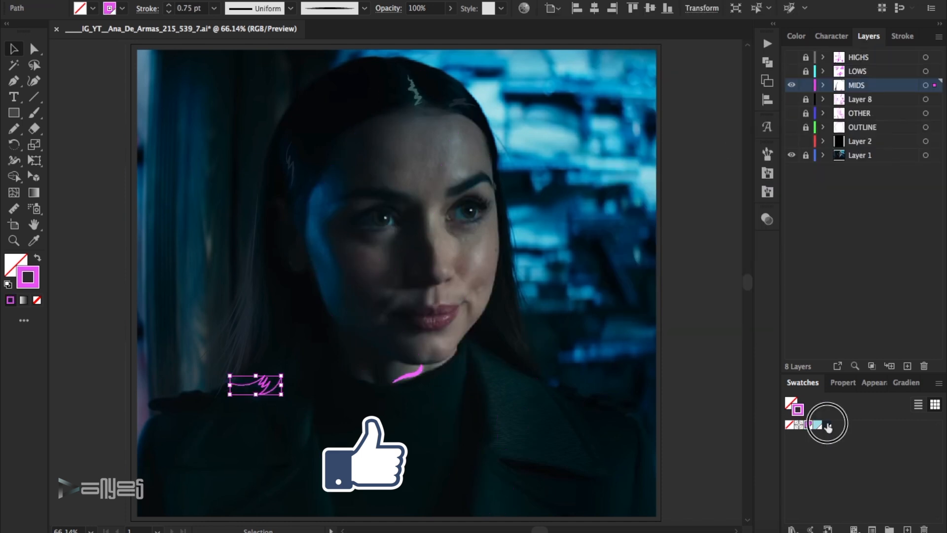
left_click(828, 428)
left_click(459, 397)
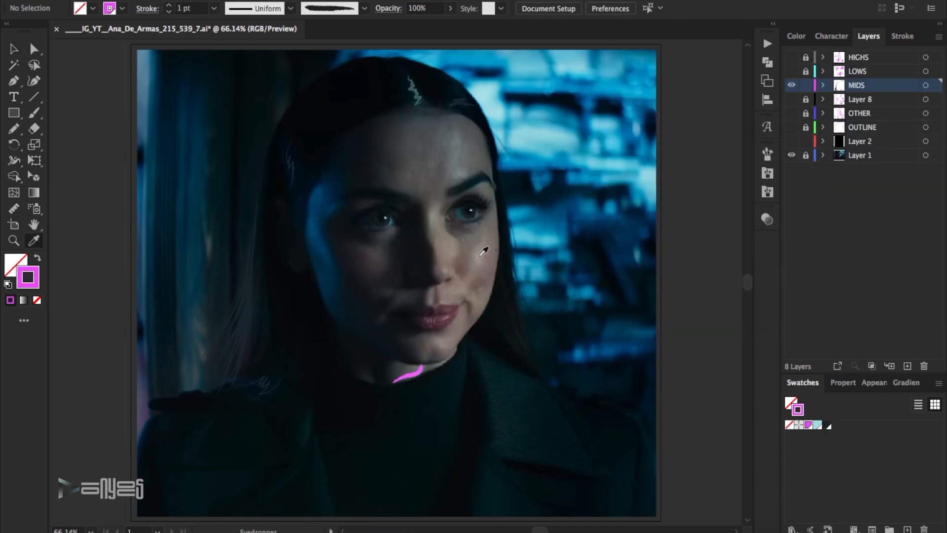
Sample the lit cheek's skin tone, save it as a swatch and apply it to the neck stroke beneath the chin.
left_click(479, 256)
key("x")
left_click(939, 383)
left_click(834, 234)
key("Return")
left_click(14, 49)
left_click(419, 372)
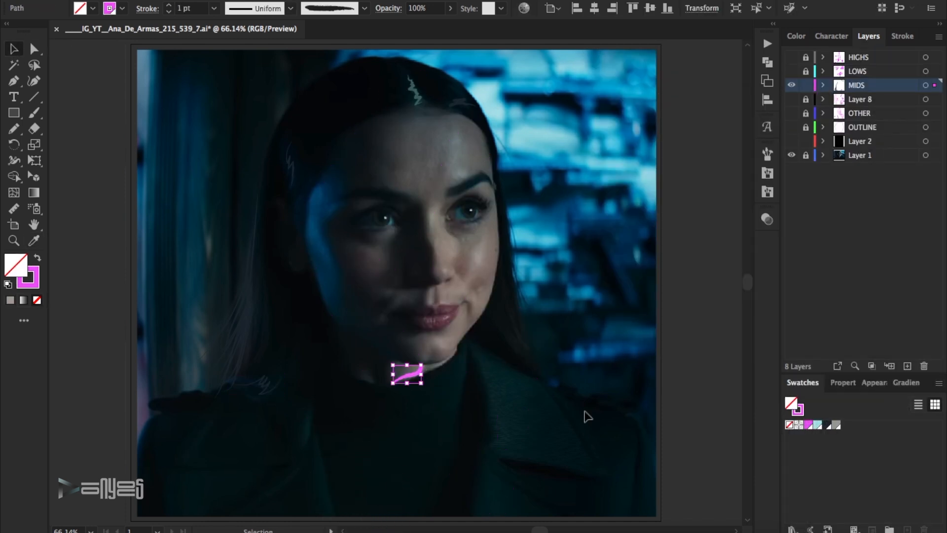
left_click(676, 249)
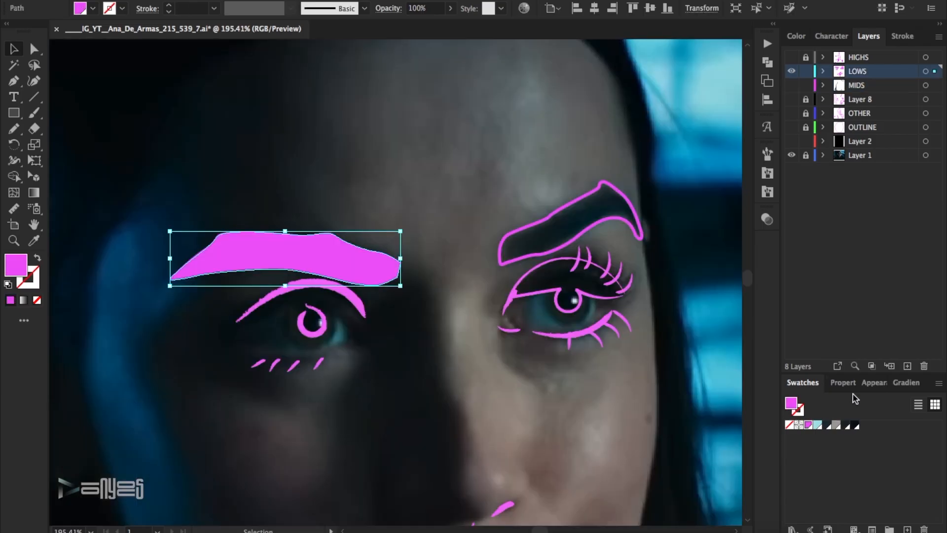
Fill the shaded-side eyebrow on the LOWS layer with a linear gradient of dark swatch colours.
key(".")
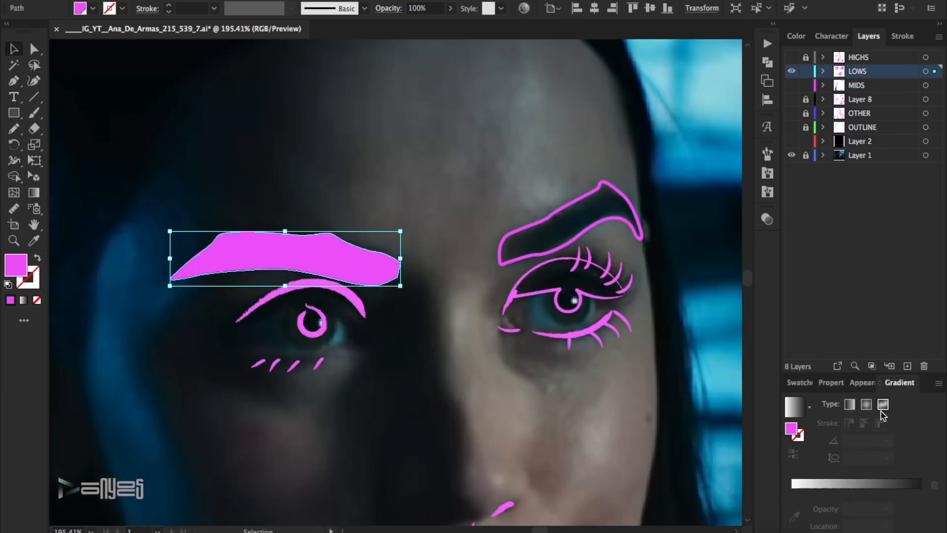
double_click(792, 492)
left_click(809, 344)
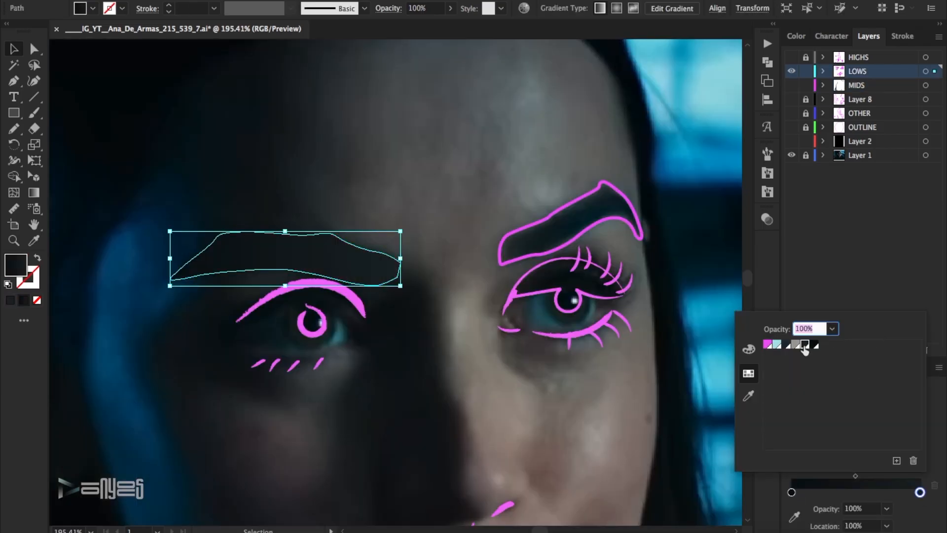
left_click(656, 256)
Turn the lit-side eyebrow outline into a linear gradient fill and give its first stop an adjusted dark swatch colour.
left_click(570, 174)
left_click_drag(571, 173, 573, 231)
left_click(37, 258)
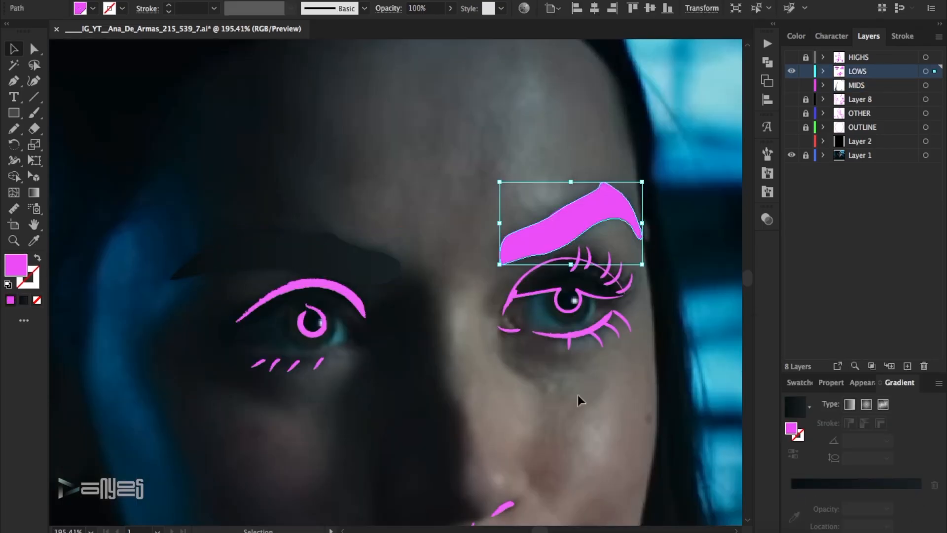
left_click(859, 483)
double_click(792, 492)
left_click(808, 345)
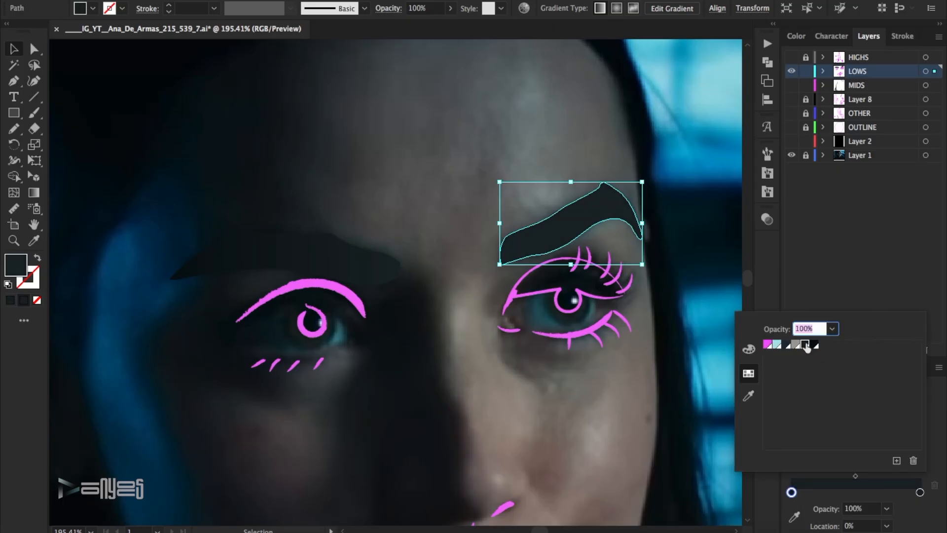
left_click(748, 349)
left_click_drag(883, 353, 877, 354)
left_click(832, 207)
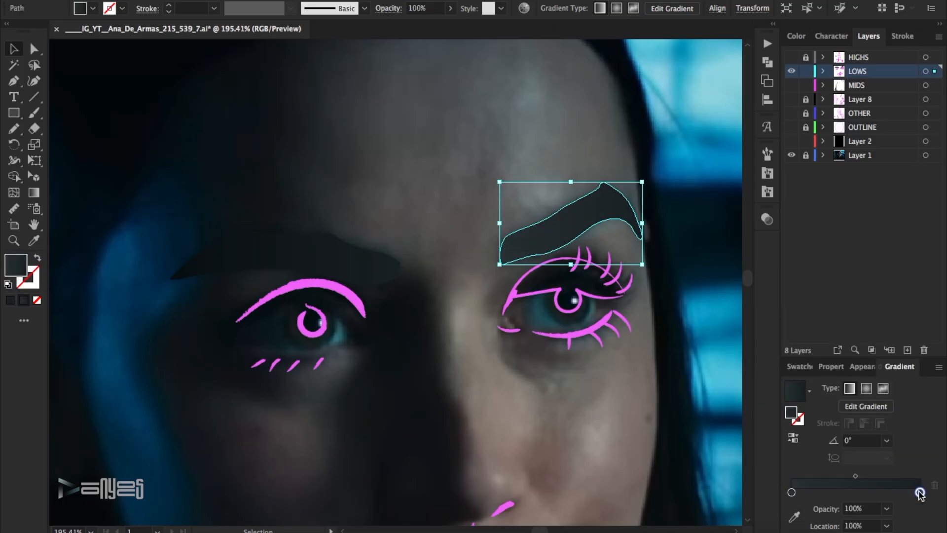
Set the lit eyebrow gradient's end stop to a dark RGB colour, shift the midpoint toward the start and compare layer visibility.
double_click(920, 492)
left_click(919, 317)
left_click(933, 339)
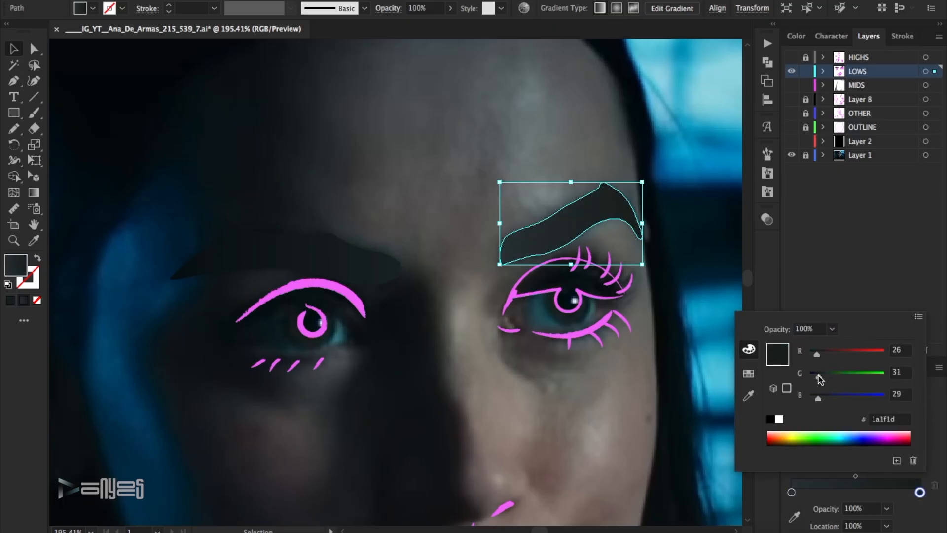
left_click(818, 243)
left_click_drag(855, 475, 831, 476)
left_click(683, 310)
left_click(791, 71)
left_click(791, 71)
Fill the lit eye's upper lid and pupil shape with the dark tone sampled from the eyelid and save that colour as a swatch.
left_click(559, 258)
left_click(37, 258)
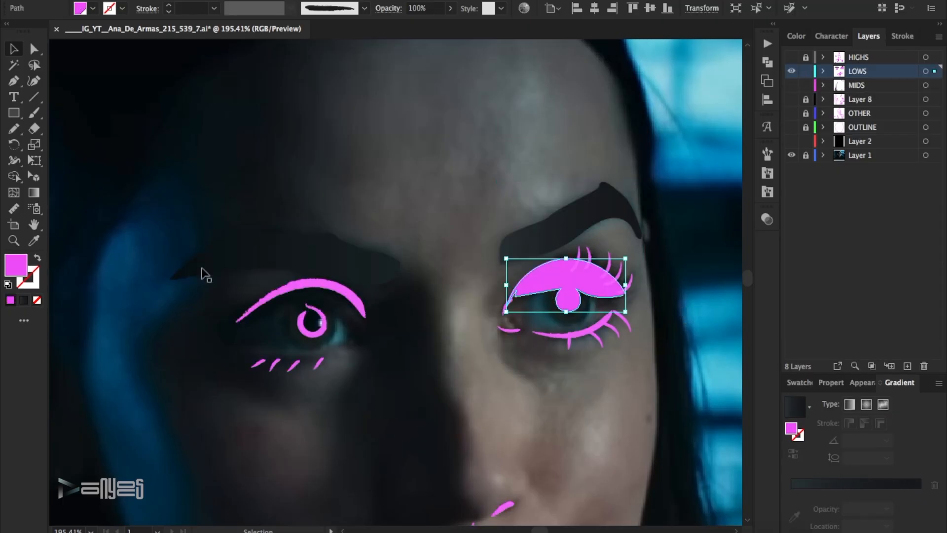
left_click(37, 258)
left_click(33, 241)
left_click(549, 278)
left_click(801, 383)
left_click(939, 383)
left_click(828, 233)
key("Return")
left_click(14, 50)
Recolour the lit eye's upper and lower lashes and lid lines with the sampled dark swatch, checking against the photo.
left_click_drag(638, 262, 484, 297)
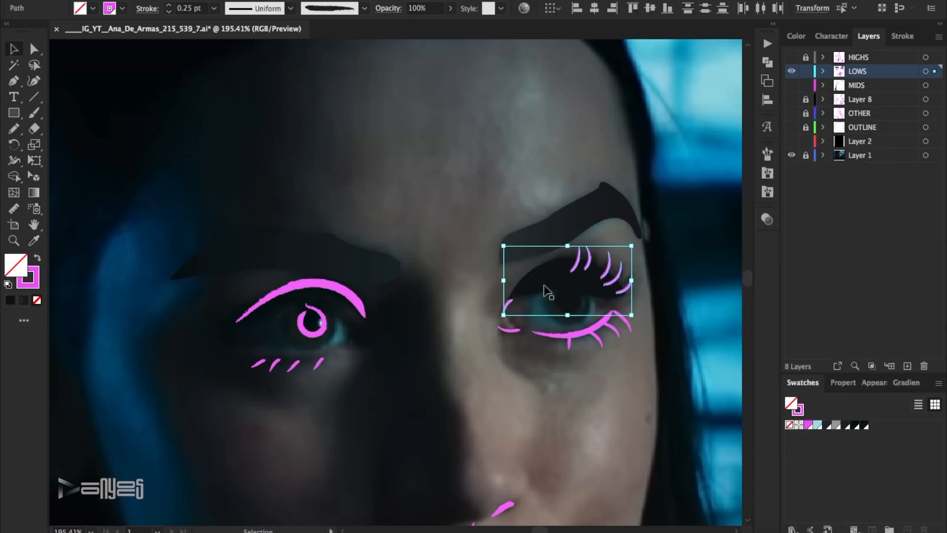
left_click(866, 425)
left_click(718, 354)
left_click(791, 71)
left_click(792, 71)
left_click_drag(642, 357, 502, 326)
left_click(866, 424)
left_click(419, 408)
left_click(791, 71)
left_click(791, 71)
Recolour the shaded eye's lower lashes with the sampled dark swatch and darken their stroke shade.
left_click_drag(340, 377, 249, 359)
left_click(866, 425)
left_click(360, 379)
double_click(32, 282)
left_click_drag(666, 249, 667, 262)
left_click(923, 94)
left_click(472, 380)
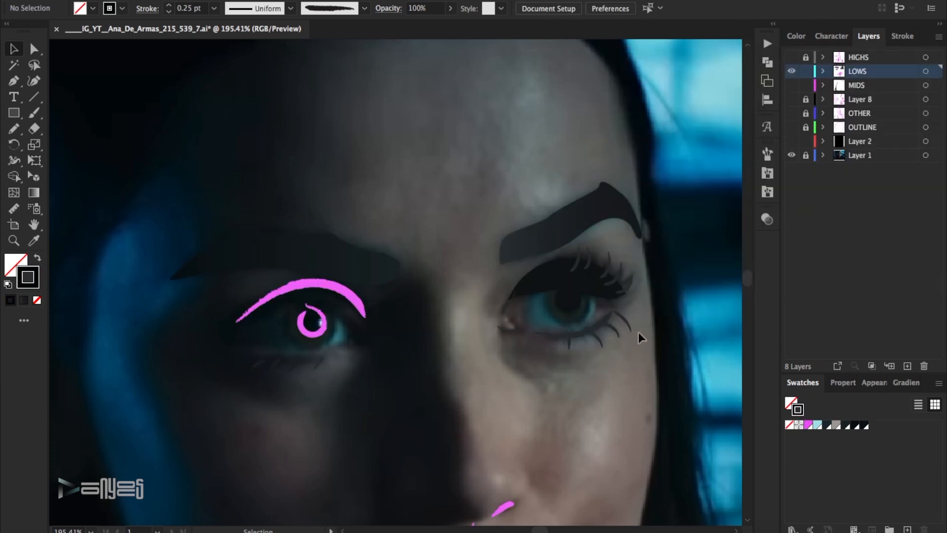
Change the lit eye's upper lashes to the smooth tapered brush at 1 pt.
left_click_drag(558, 292, 558, 291)
left_click(364, 8)
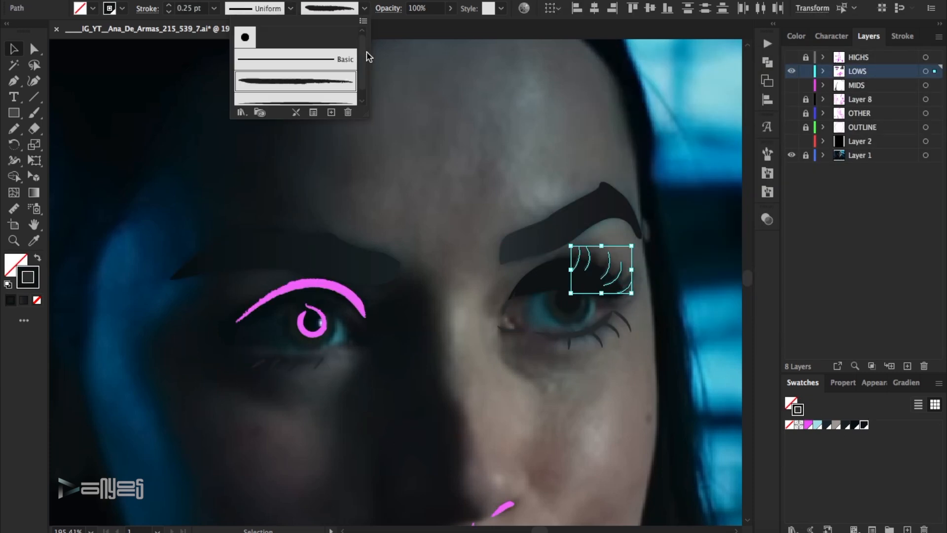
left_click(277, 69)
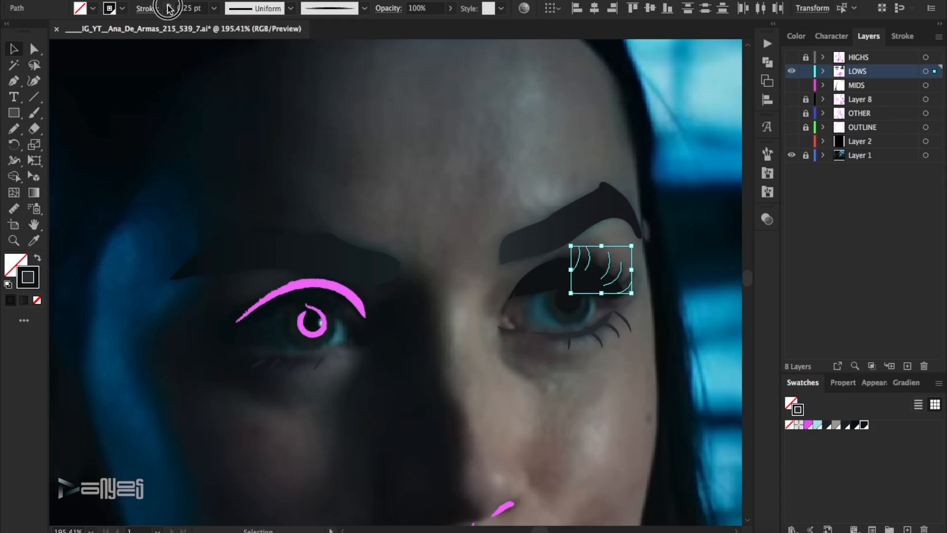
left_click(685, 251)
Change the lit eye's lower lashes to the smooth tapered brush and thicken them to 0.5 pt.
left_click(613, 321)
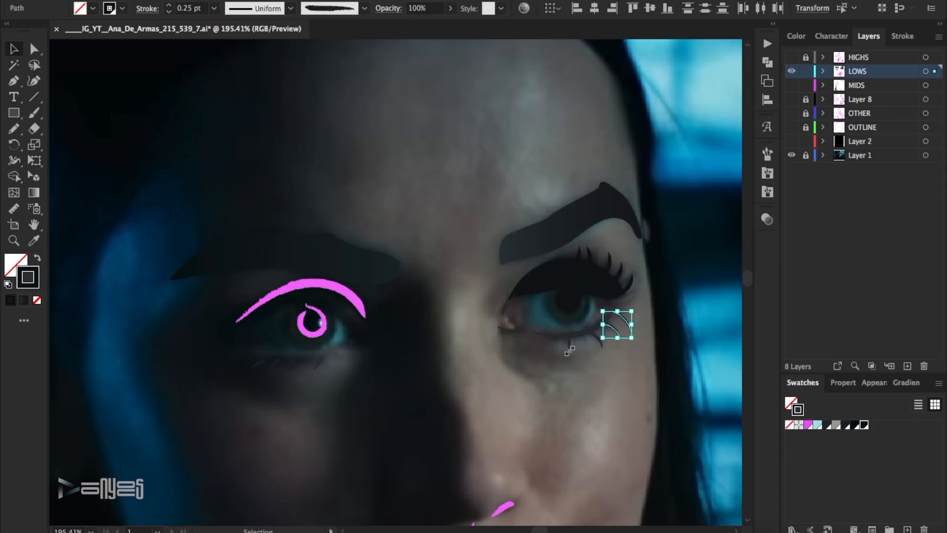
left_click(364, 8)
left_click(276, 70)
left_click(169, 5)
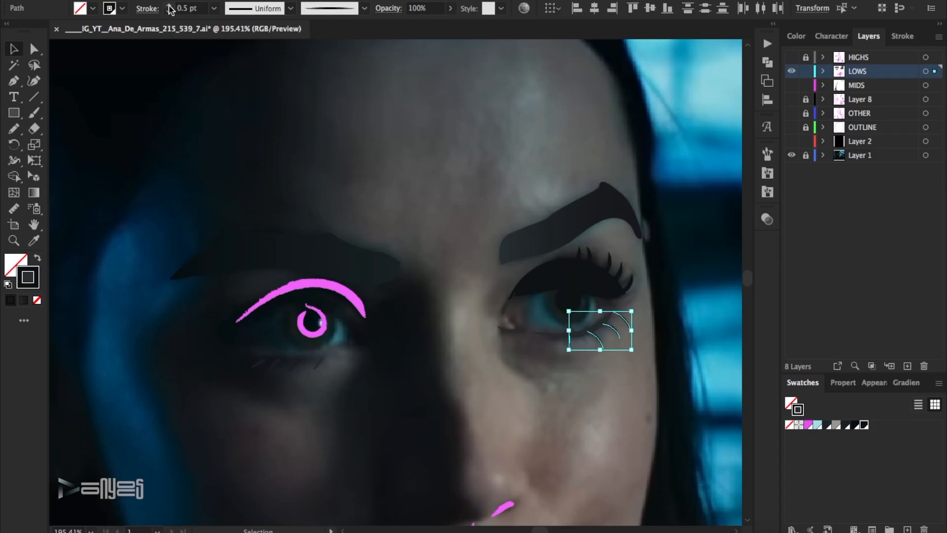
left_click(650, 350)
Darken the stroke colour of the lit eye's lower lash line.
left_click(606, 324)
double_click(36, 283)
left_click(669, 258)
left_click(926, 93)
left_click(661, 280)
Adjust the stroke shade of the shaded eye's lower lashes and toggle the LOWS layer's visibility to compare.
left_click_drag(364, 375, 249, 357)
left_click_drag(332, 373, 243, 360)
double_click(35, 283)
left_click(612, 257)
left_click(923, 95)
left_click(632, 134)
left_click(791, 71)
left_click(791, 72)
Recolour the shaded eye's pupil ring and upper lid line with the sampled dark swatch.
left_click(326, 322)
left_click(311, 320)
key("a")
left_click(327, 158)
left_click(327, 284)
left_click(636, 349)
left_click(327, 284)
left_click(865, 424)
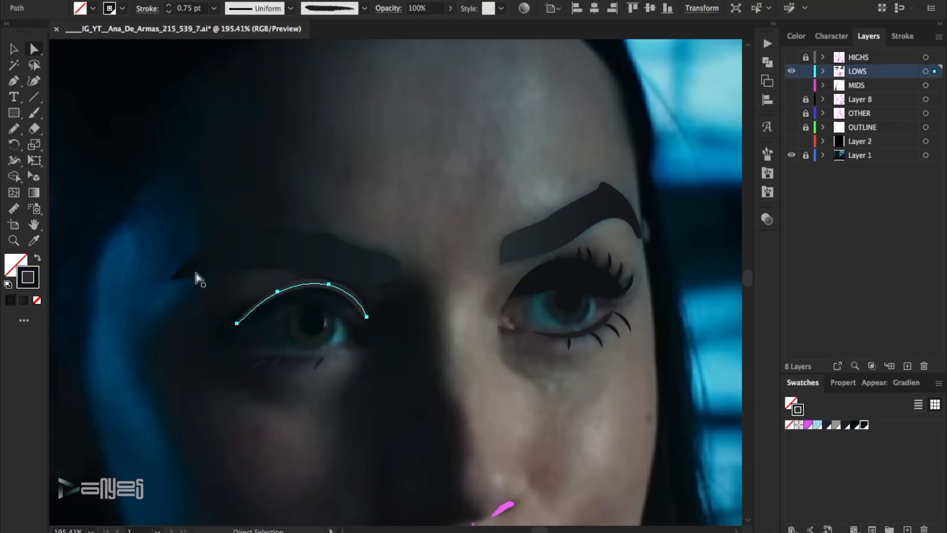
Adjust the stroke shade of the shaded eye's upper lid line to match the photo.
double_click(30, 281)
left_click_drag(652, 239, 655, 275)
left_click(917, 93)
left_click(636, 172)
Change the shaded eye's upper lid line to the smooth tapered brush and thicken it to 2 pt.
left_click(354, 315)
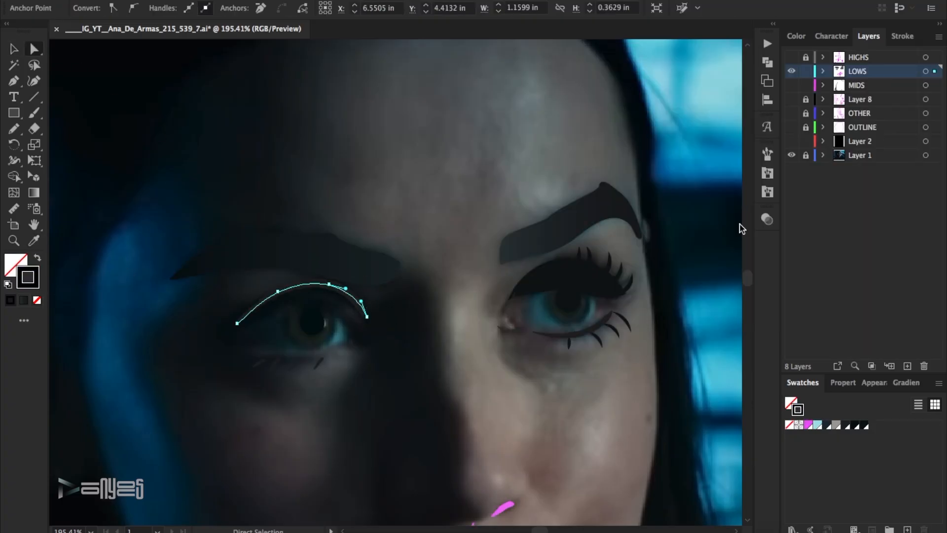
left_click(902, 36)
left_click(768, 154)
left_click(679, 239)
left_click(767, 155)
left_click(835, 54)
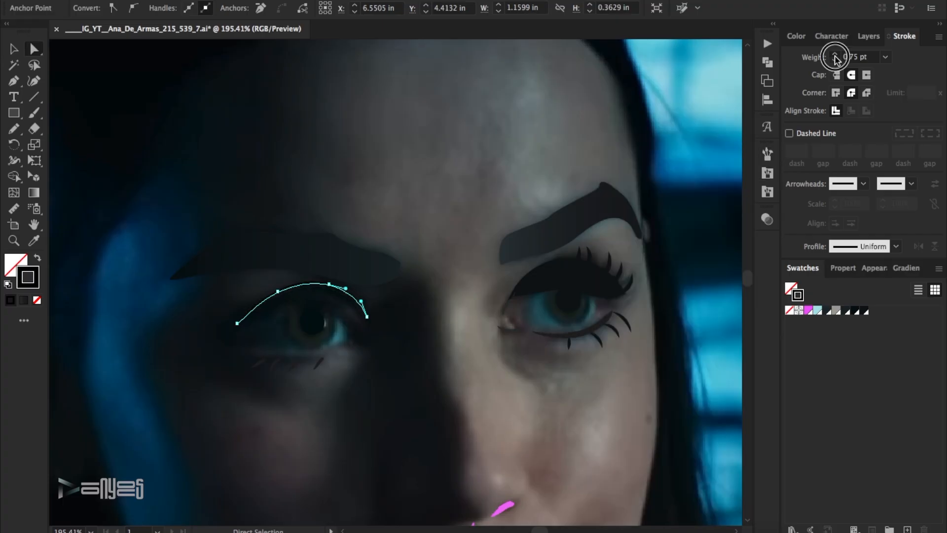
left_click(835, 55)
left_click(508, 184)
Recolour the nostril, philtrum and mouth-corner shadow strokes on the LOWS layer with the darkest swatch.
scroll(441, 242, "down", 5)
left_click(869, 37)
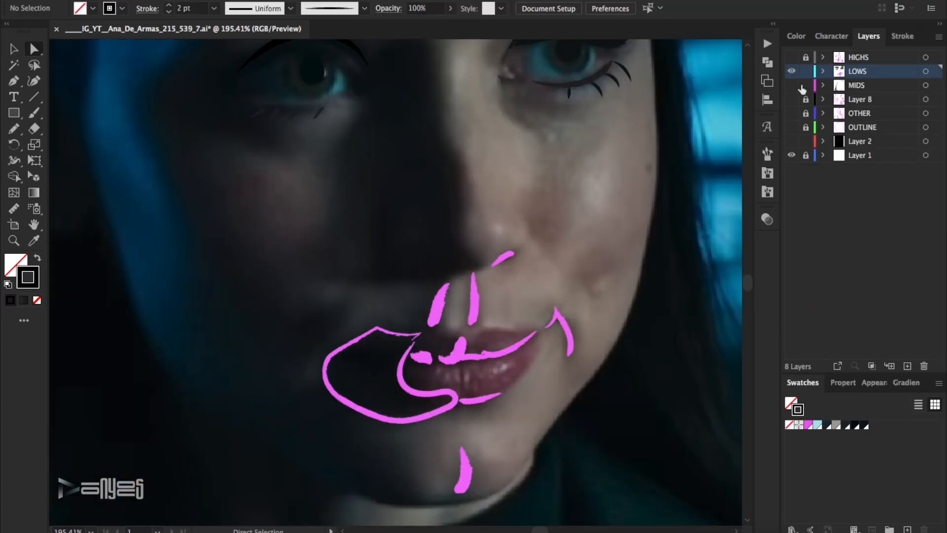
left_click(792, 72)
left_click(792, 72)
mouse_move(420, 249)
left_mouse_down()
mouse_move(497, 323)
mouse_move(583, 348)
left_mouse_up()
left_click(865, 425)
left_click(607, 311)
Compare with the photo and shift the nostril, philtrum and mouth-corner strokes to a dark brown.
left_click(791, 72)
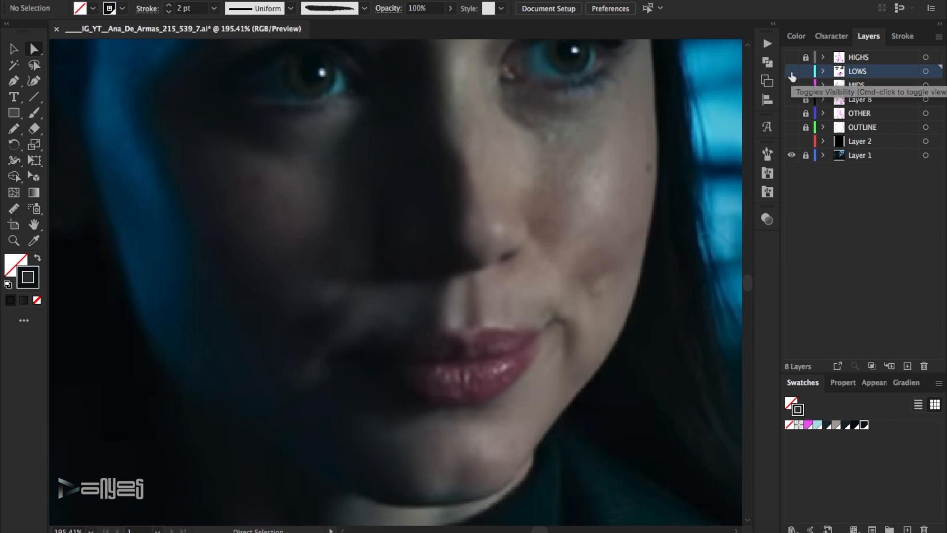
left_click(791, 73)
left_click_drag(419, 250, 498, 323)
left_click_drag(537, 275, 577, 324)
scroll(577, 324, "right", 5)
left_click_drag(800, 233, 801, 239)
left_click(694, 235)
left_click(922, 94)
left_click(637, 482)
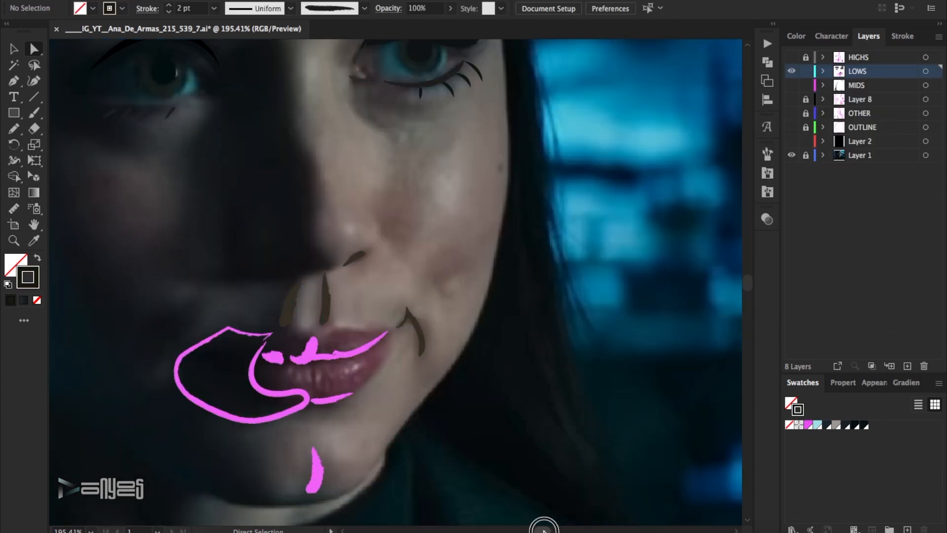
Darken the stroke colour of the philtrum line on the shaded side after comparing it with the photo.
left_click_drag(543, 530, 539, 529)
left_click(791, 73)
left_click(791, 73)
left_click(792, 72)
left_click(791, 72)
left_click(437, 306)
double_click(32, 283)
left_click(727, 254)
left_click(925, 94)
left_click(590, 248)
Fill the large shadow shape beside the shaded mouth corner with a dark tone sampled from the photo.
scroll(589, 248, "down", 3)
left_click(401, 301)
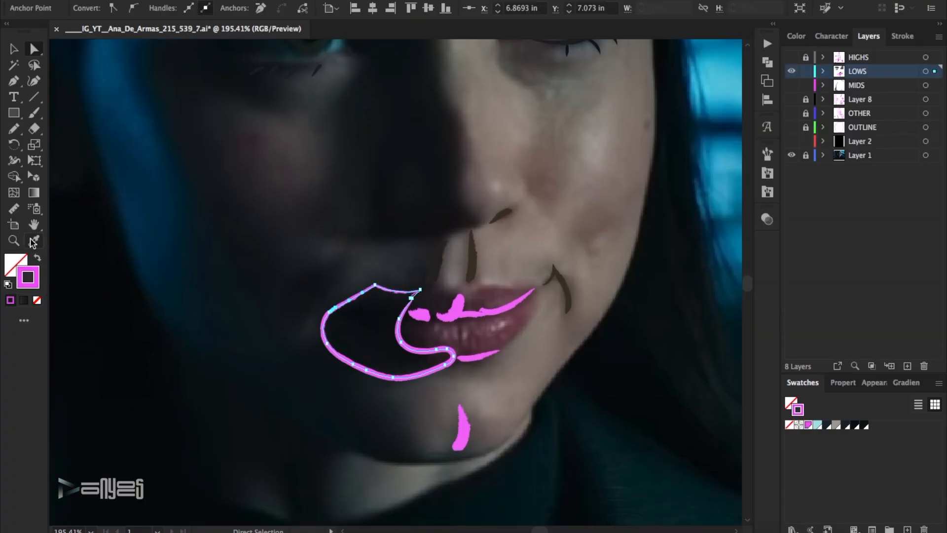
left_click(34, 241)
left_click(361, 323)
left_click(37, 49)
left_click(582, 197)
Try a dark swatch on the chin shadow stroke after comparing the LOWS layer with the photo.
left_click(791, 72)
left_click(792, 73)
left_click_drag(477, 445, 436, 394)
left_click(855, 426)
left_click(533, 424)
Sample a brown skin tone from the cheek as the chin shadow's stroke colour and set its weight to 0.5 pt.
left_click_drag(486, 448, 427, 390)
left_click(34, 241)
left_click(586, 227)
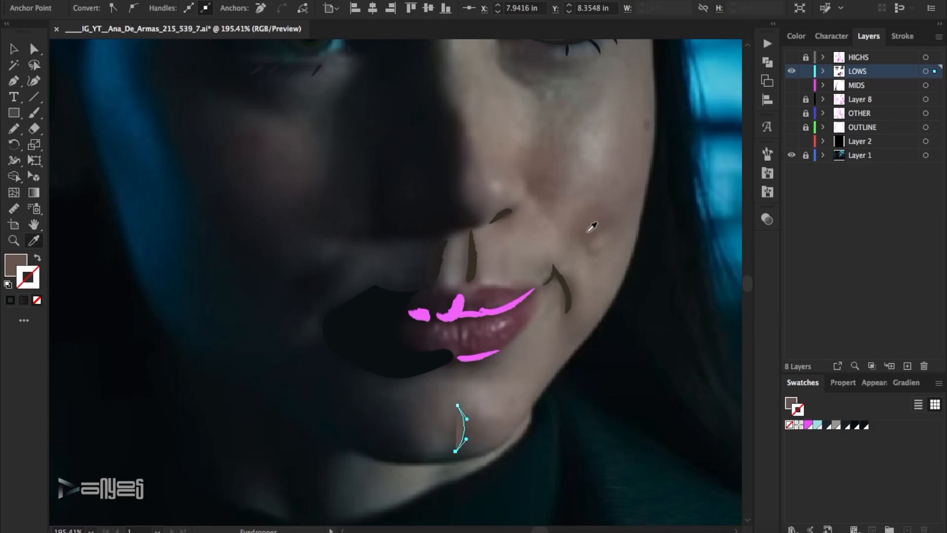
left_click(38, 258)
key("v")
left_click(905, 36)
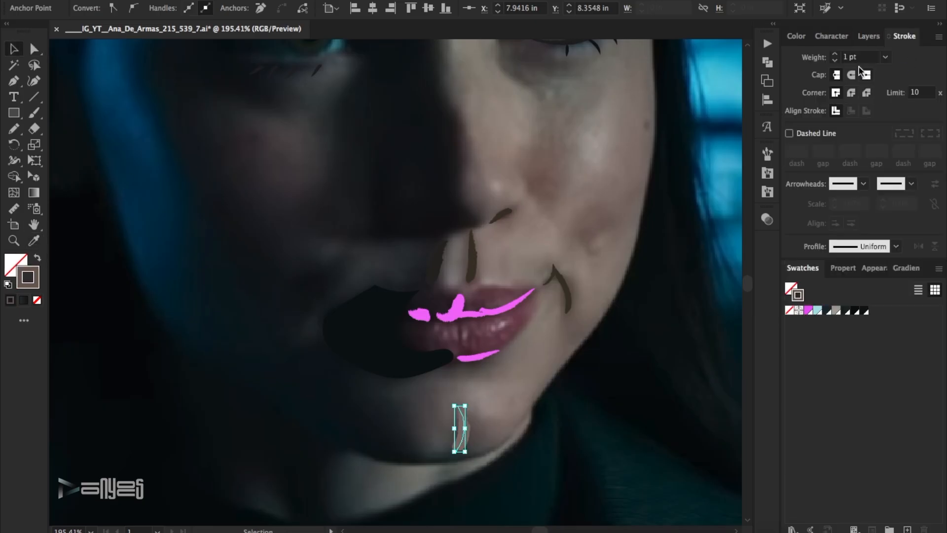
left_click(555, 363)
Set the chin shadow's stroke colour to #261f1c.
left_click(468, 425)
double_click(33, 288)
left_click(654, 232)
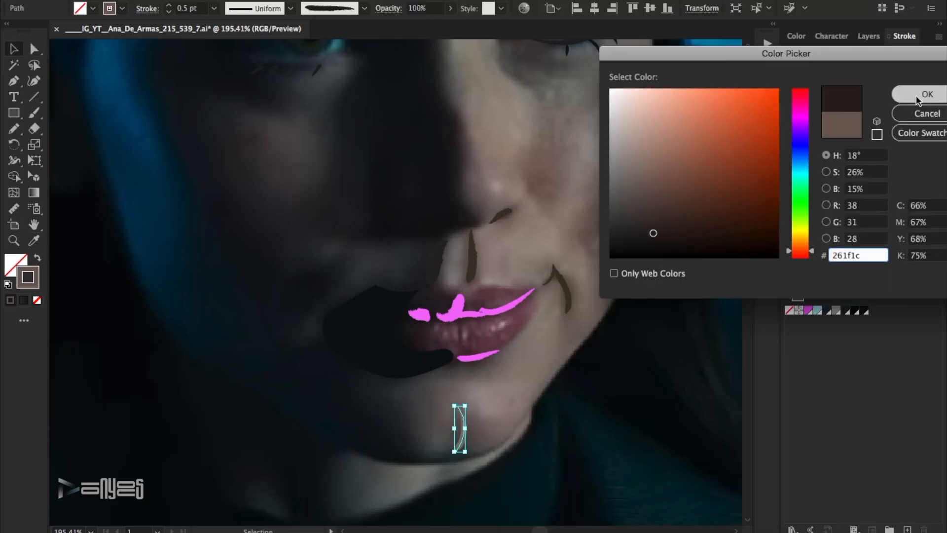
left_click(917, 100)
left_click(491, 386)
Recolour the lip line and under-lip strokes with the dark swatch and fine-tune their shade twice.
left_click(798, 411)
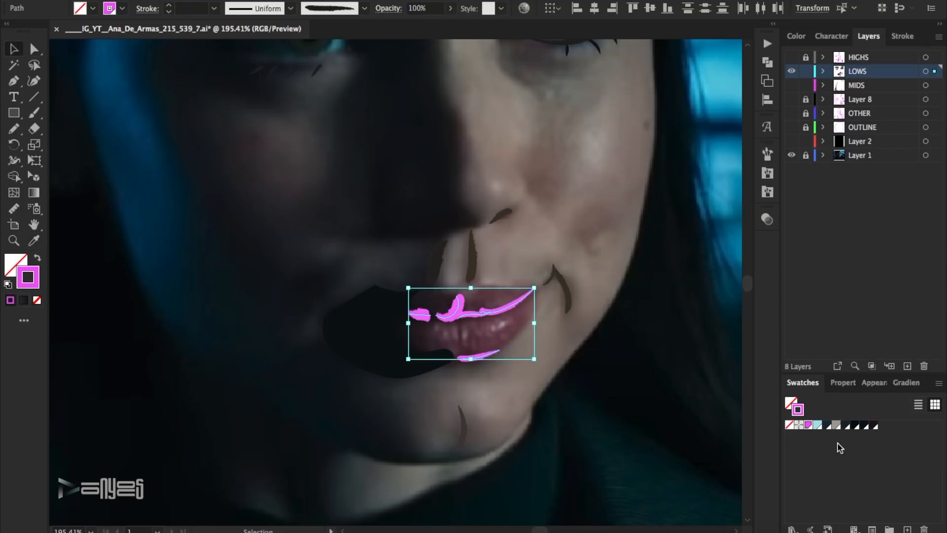
left_click(872, 424)
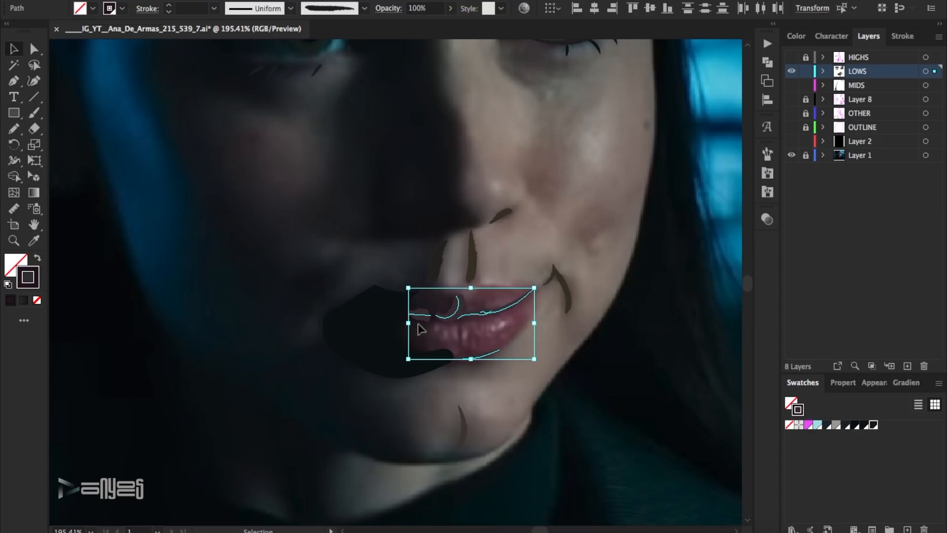
double_click(31, 286)
left_click(692, 241)
left_click(911, 97)
double_click(33, 288)
left_click(735, 247)
left_click(928, 94)
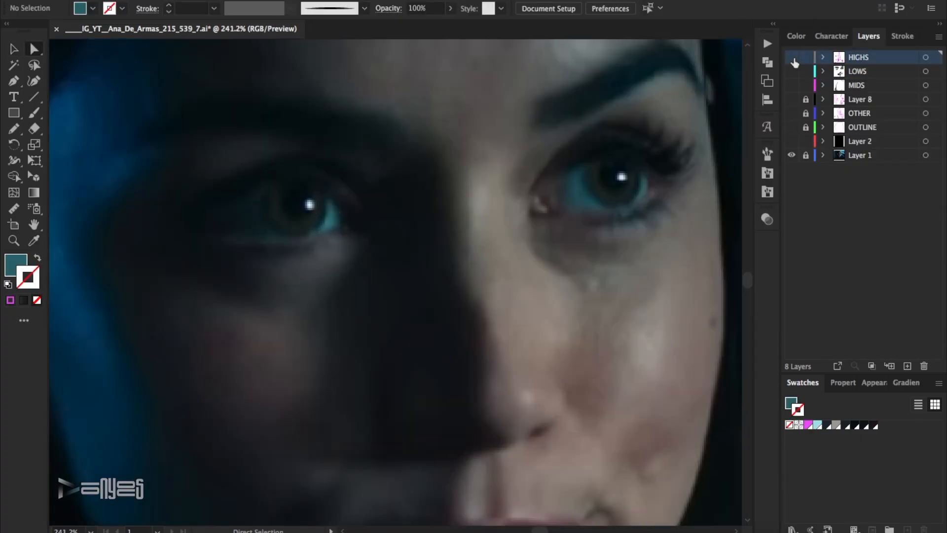
left_click(622, 178)
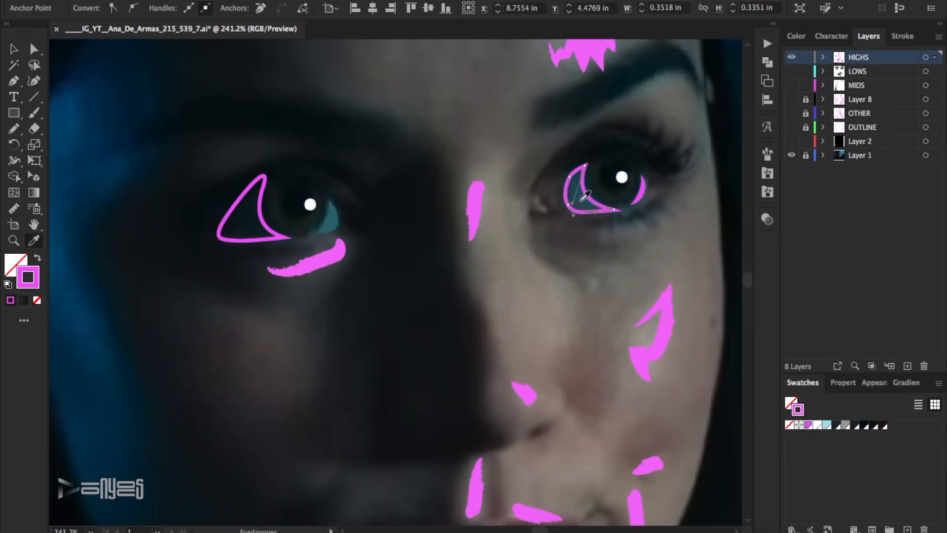
Fill the inner eye-white shape of the lit eye on the HIGHS layer with teal sampled from the photo.
left_click(582, 206)
key("shift+x")
left_click(34, 49)
key("x")
Add the used colours to the swatches and recolour the lit eye's outer eye-white shape teal.
left_click(938, 383)
left_click(835, 234)
left_click(833, 328)
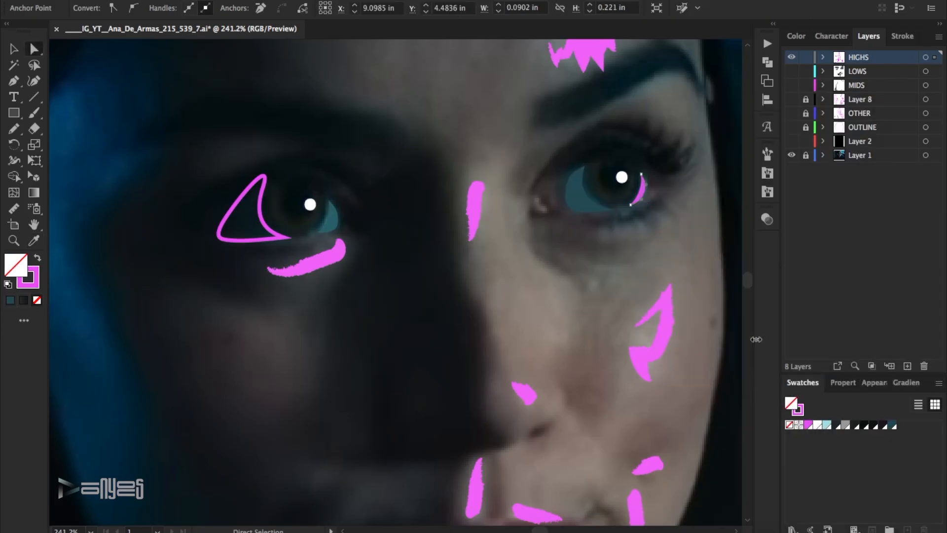
left_click(419, 218)
Fill the shaded eye's eye-white shape with the dark teal sampled from the photo and toggle the HIGHS layer to compare.
left_click(266, 173)
key("d")
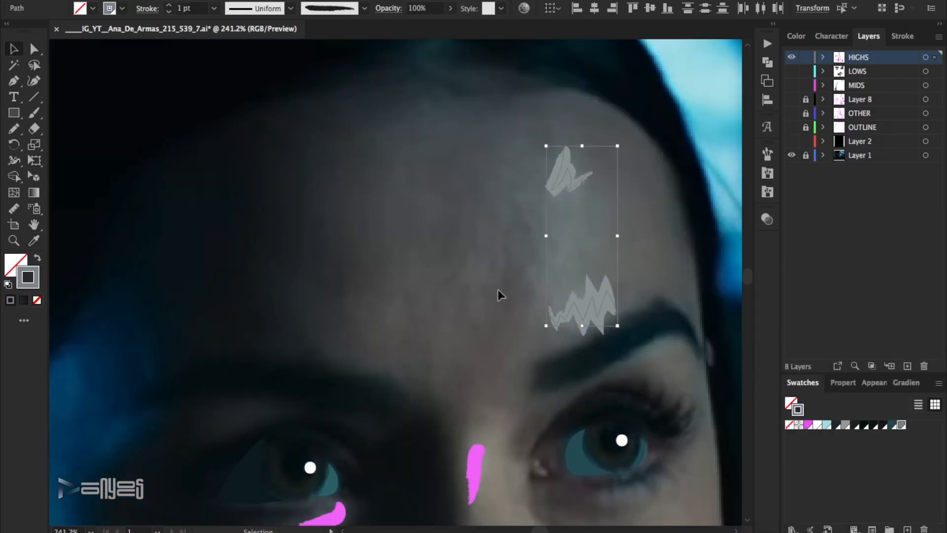
scroll(498, 291, "down", 5)
left_click(792, 57)
left_click(792, 57)
Recolour the nose-bridge, shaded under-eye and lit-cheek highlight strokes with the grey swatch.
left_click(476, 250)
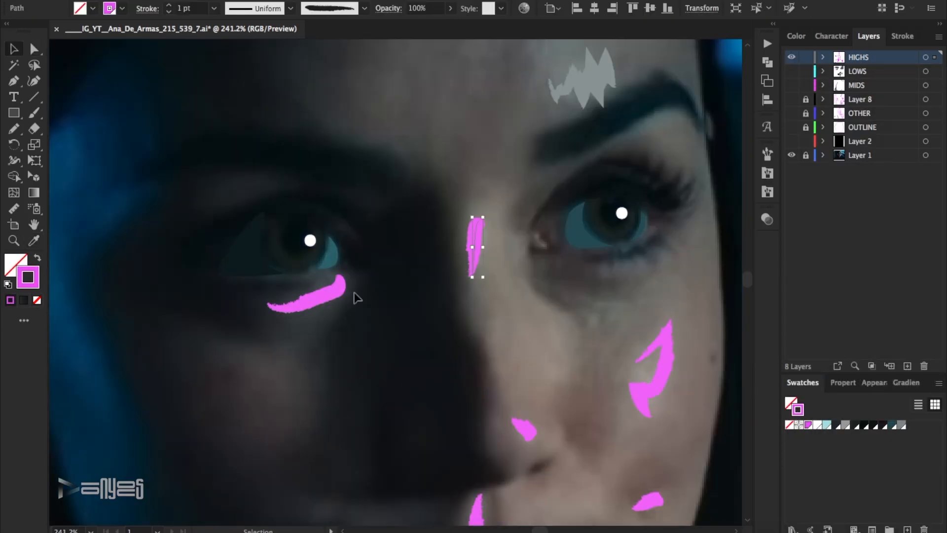
left_click(337, 291, "shift")
left_click(653, 392, "shift")
key("d")
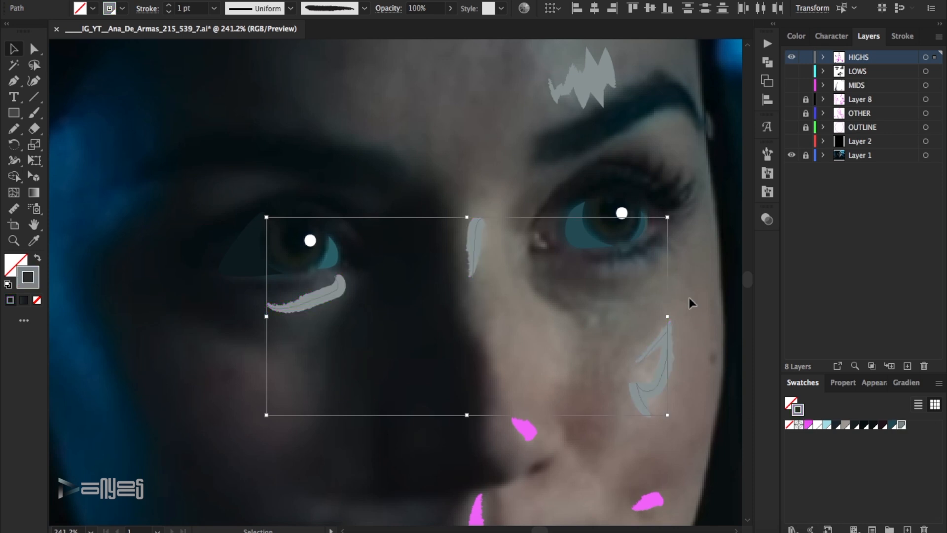
left_click(372, 313)
Adjust the stroke shade of the highlight under the shaded eye.
left_click(331, 292)
double_click(29, 277)
left_click(628, 189)
left_click(926, 95)
left_click(518, 348)
Compare the HIGHS layer with the photo and change the lit cheek highlight's stroke to a lighter warm beige.
left_click(792, 57)
left_click(792, 58)
left_click(662, 377)
double_click(27, 278)
left_click(804, 239)
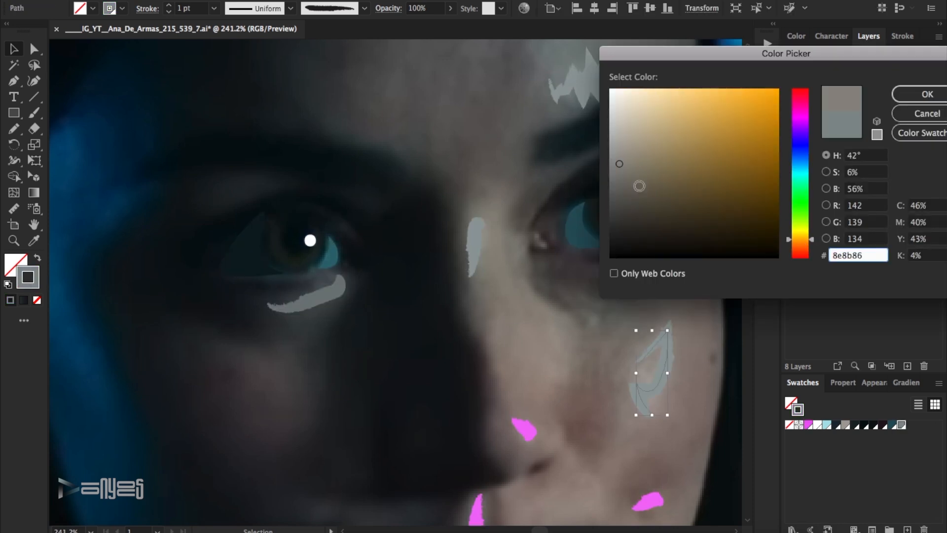
left_click(632, 151)
left_click(926, 95)
left_click(718, 301)
Select the lit cheek highlight and add its beige to the swatches as a used colour.
left_click(793, 59)
Recolour the nose-tip and philtrum highlight strokes with the beige swatch and toggle the HIGHS layer to compare.
left_click(793, 60)
scroll(561, 227, "down", 5)
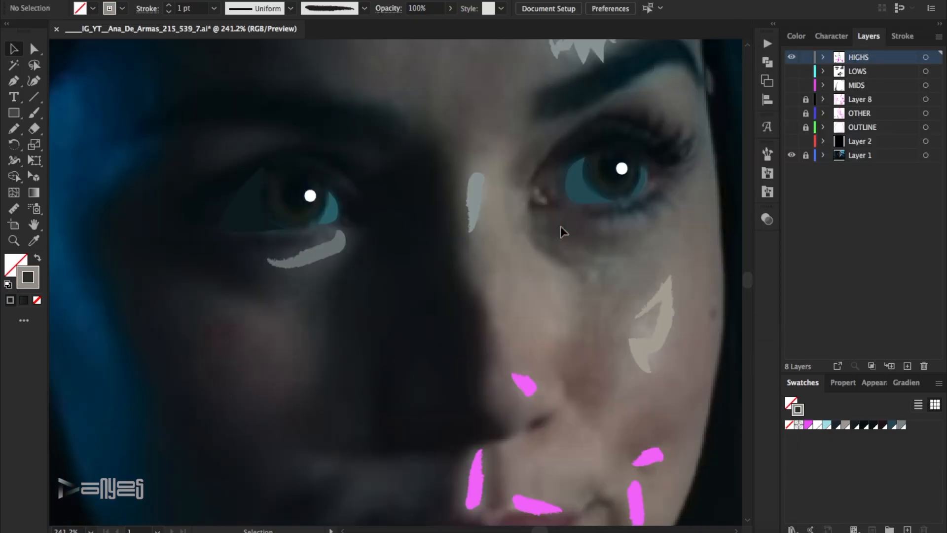
left_click(794, 59)
left_click(794, 59)
left_click(648, 145)
left_click(939, 383)
left_click(839, 233)
left_click(824, 328)
left_click_drag(537, 147, 463, 286)
left_click(911, 425)
left_click(711, 291)
left_click(793, 59)
left_click(793, 59)
Set the stroke colour of the small lower-cheek highlight above the mouth corner to #c6baa1.
left_click(650, 260)
left_click(891, 426)
double_click(28, 277)
left_click(642, 127)
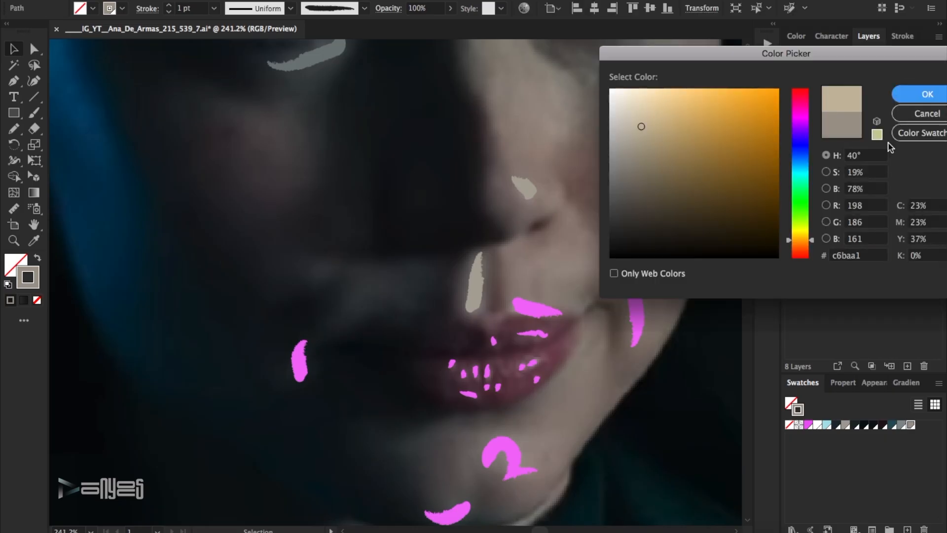
left_click(933, 95)
key("super+shift+a")
Recolour the highlight stroke beside the mouth-corner crease with the beige swatch and adjust its shade to the photo.
left_click(792, 58)
left_click(792, 58)
left_click(636, 316)
left_click(910, 425)
double_click(28, 277)
left_click(628, 179)
left_click(927, 94)
left_click(579, 399)
Recolour the two chin highlight strokes with the beige swatch.
scroll(579, 399, "down", 3)
left_click(792, 59)
left_click(791, 58)
left_click(517, 383)
left_click(448, 448, "shift")
left_click(910, 425)
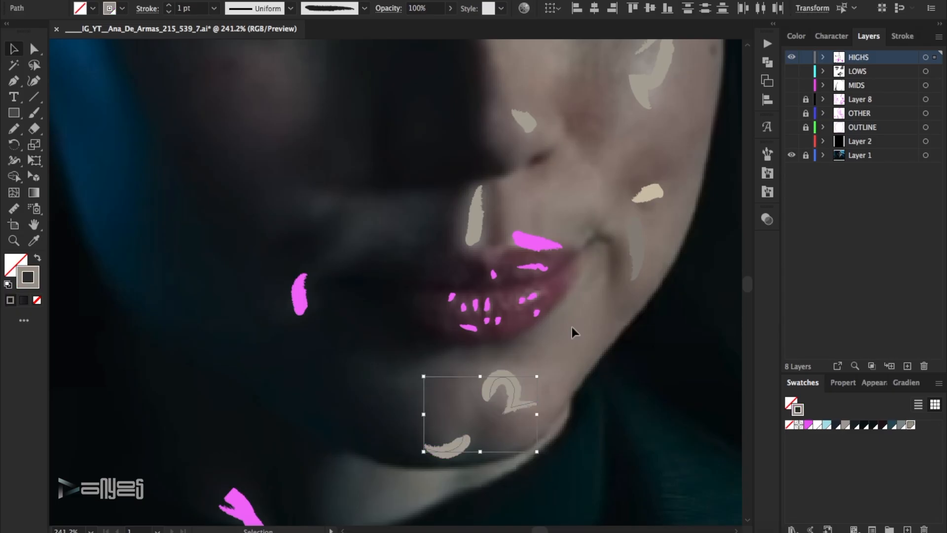
Compare the chin with the photo and darken the lower chin highlight's stroke shade.
left_click(791, 58)
left_click(791, 58)
left_click(448, 448)
double_click(28, 278)
left_click(632, 183)
left_click(924, 93)
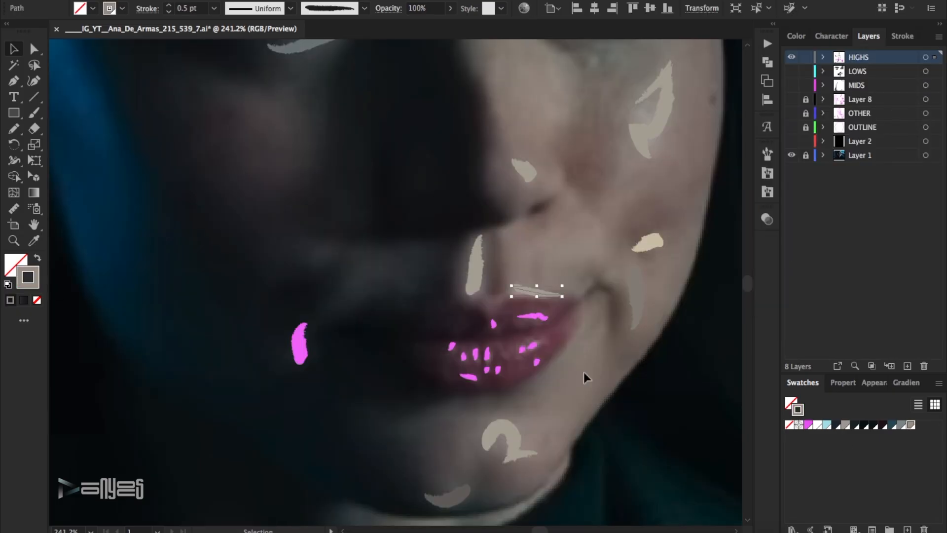
left_click(584, 372)
Give the highlight stroke above the upper lip a pale cream colour.
left_click(537, 291)
double_click(28, 278)
left_click(633, 119)
left_click(924, 95)
left_click(584, 372)
Recolour the small lip highlight strokes with the white swatch and toggle the HIGHS layer to compare.
left_click(791, 58)
left_click(791, 58)
mouse_move(558, 384)
left_mouse_down()
mouse_move(438, 340)
mouse_move(550, 309)
left_mouse_up()
left_click(818, 425)
left_click(791, 57)
left_click(792, 57)
Tone the upper-lip highlight strokes down to grey.
double_click(28, 284)
left_click(619, 169)
left_click(924, 94)
left_click(614, 334)
Recolour the highlight stroke beside the shaded mouth corner with the last grey swatch and darken its shade.
left_click(792, 57)
left_click(791, 58)
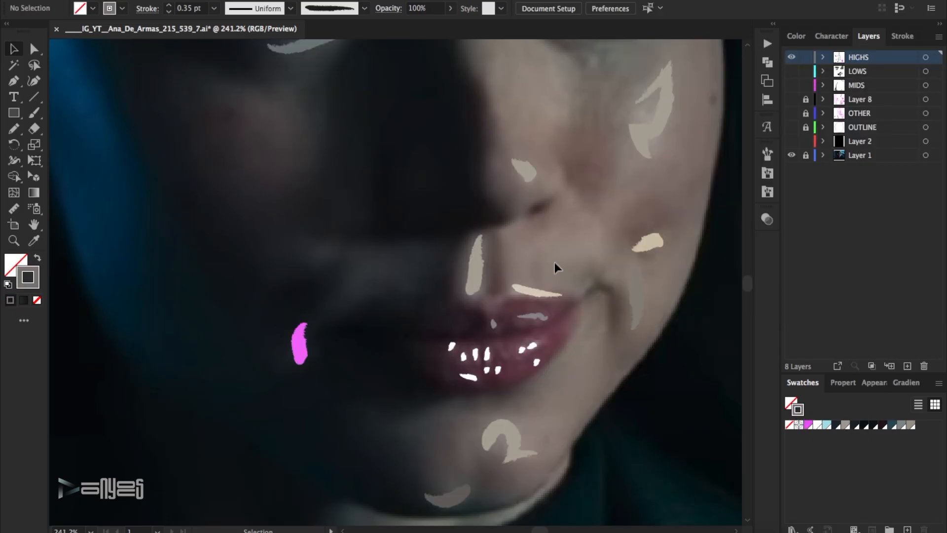
left_click(301, 343)
left_click(910, 424)
double_click(29, 278)
left_click(640, 216)
left_click(923, 94)
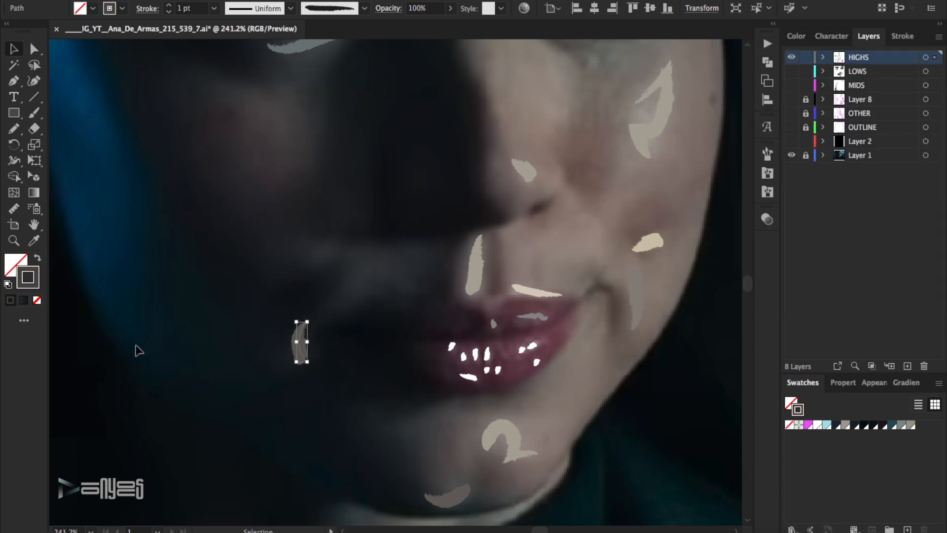
double_click(33, 284)
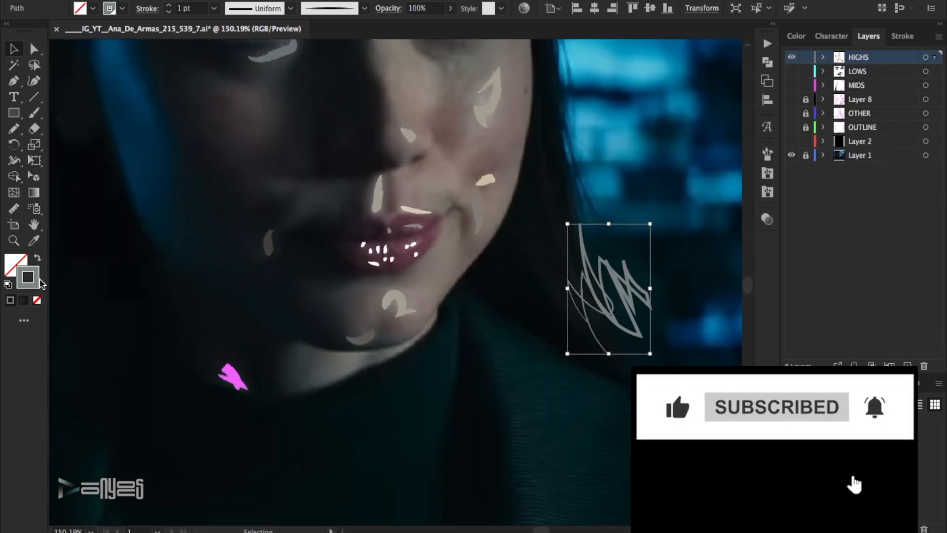
Darken the scribbled highlight strokes over the hair beside the neck to a dark teal, toggling the HIGHS layer to compare.
double_click(28, 277)
left_click(631, 205)
key("Return")
left_click(792, 57)
left_click_drag(662, 244, 543, 320)
double_click(28, 277)
left_click(703, 216)
left_click(926, 94)
left_click(683, 337)
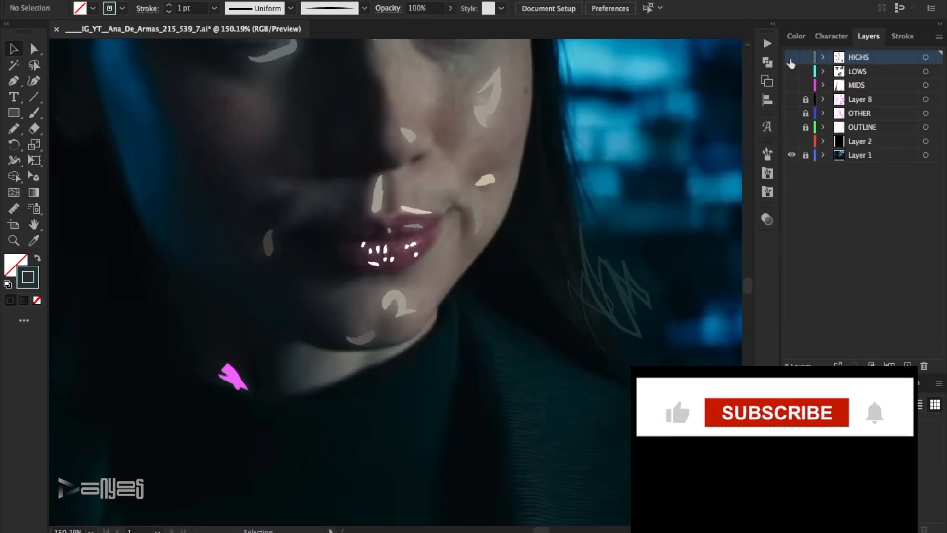
left_click(358, 335)
left_click(938, 387)
Fill the large shape along the shaded side of the face with a gradient, using blue for the middle stop and dark blue for the end.
left_click(264, 398)
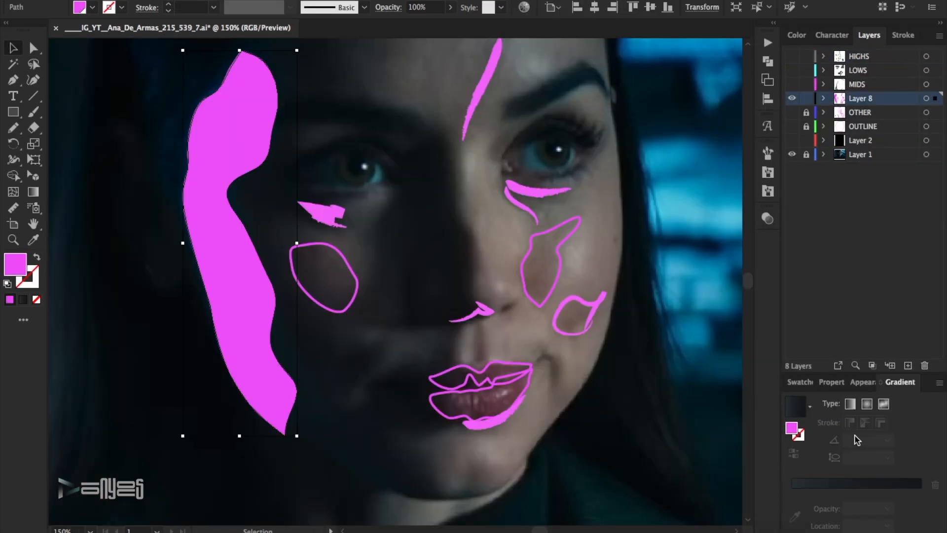
key("period")
left_click(869, 492)
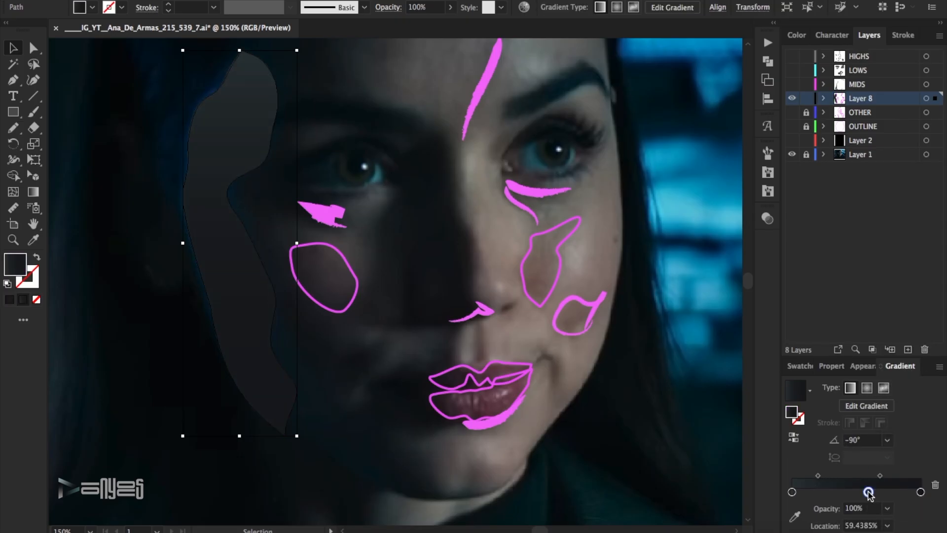
double_click(869, 492)
left_click(748, 372)
left_click(889, 344)
double_click(920, 492)
left_click(899, 345)
left_click(918, 513)
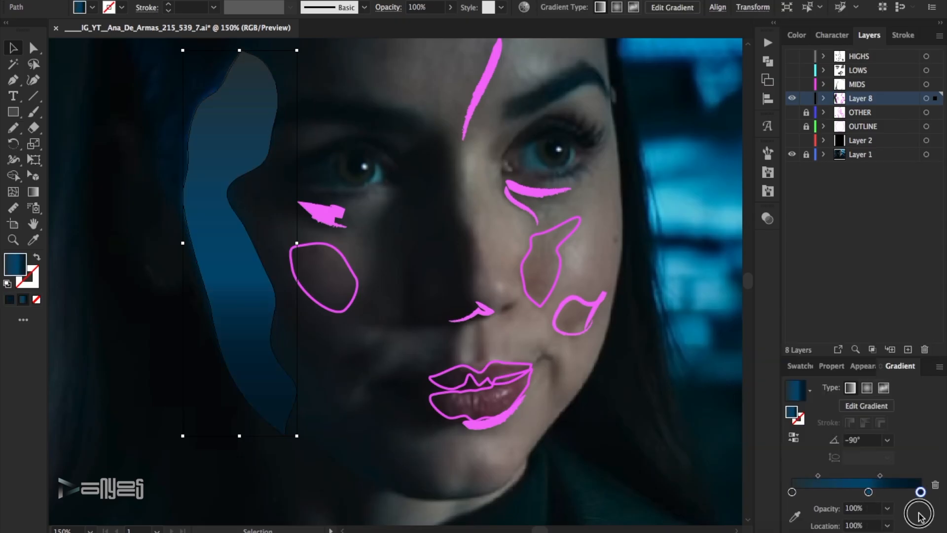
Set the side-of-face gradient's start stop to dark blue and move both outer stops inward, adjusting the midpoint near the end.
left_click_drag(881, 476, 901, 476)
double_click(792, 492)
left_click(899, 344)
left_click(908, 516)
left_click_drag(792, 492, 821, 492)
left_click_drag(922, 493, 905, 493)
left_click_drag(820, 493, 810, 492)
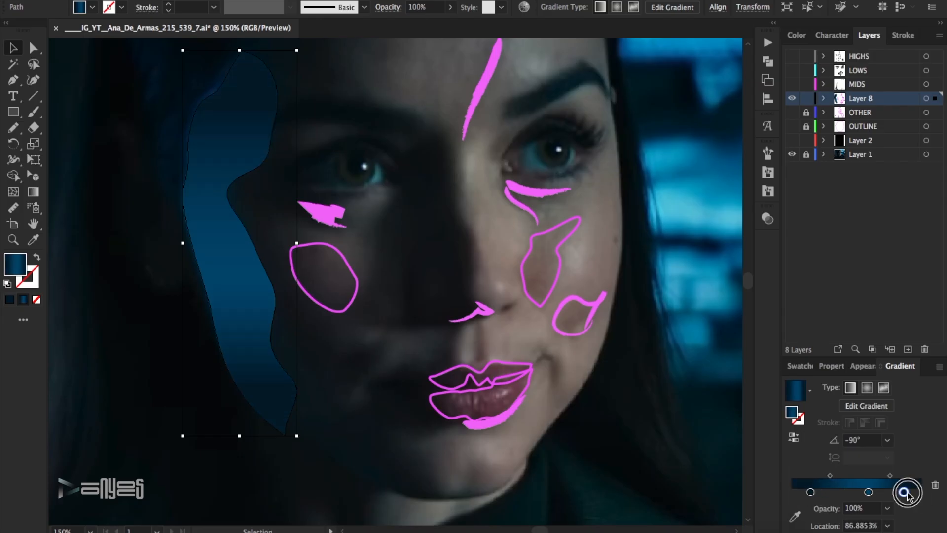
left_click_drag(894, 477, 889, 476)
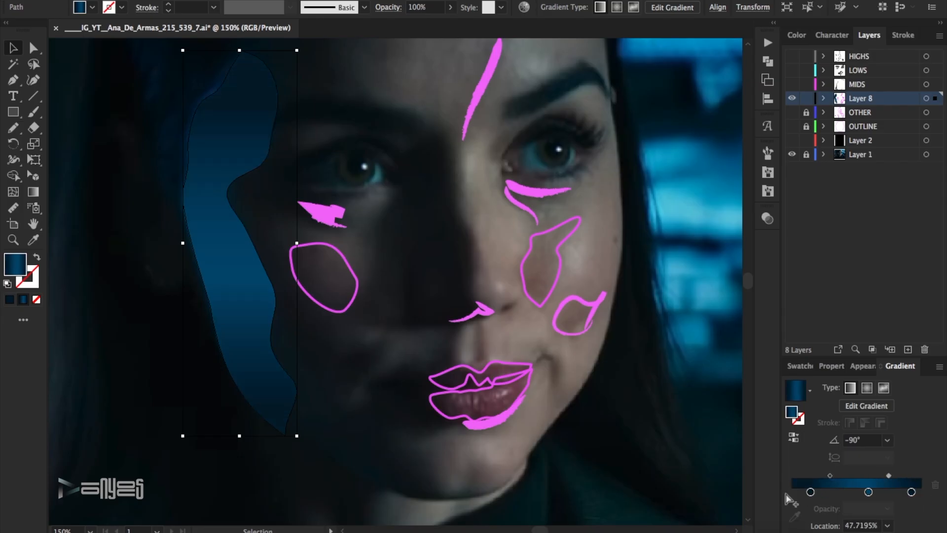
Adjust the upper edge of the small shape on the lit lower cheek and fill it with a brown tone sampled from the photo.
left_click_drag(621, 296, 595, 348)
left_click(33, 239)
left_click(568, 330)
left_click(34, 48)
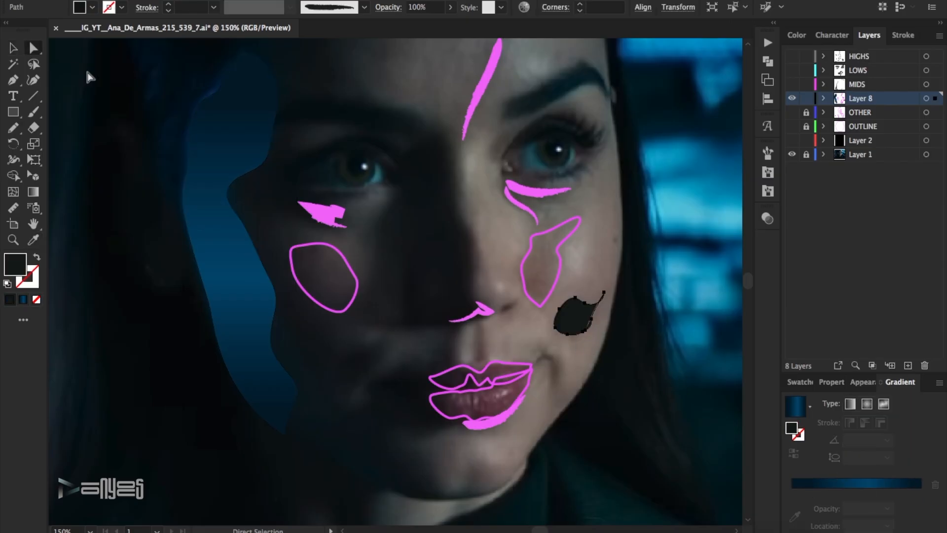
left_click(581, 277)
left_click_drag(581, 279, 578, 313)
left_click(37, 257)
left_click(33, 240)
left_click(576, 317)
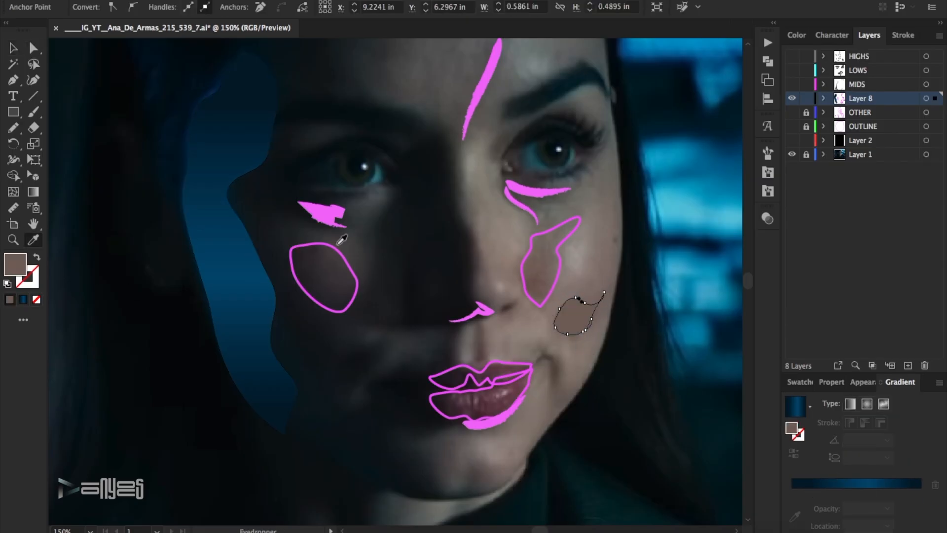
Sample the upper and lower skin tones inside the cheek outline beside the nose and save each as a new swatch.
left_click_drag(590, 265, 549, 272)
left_click(261, 213)
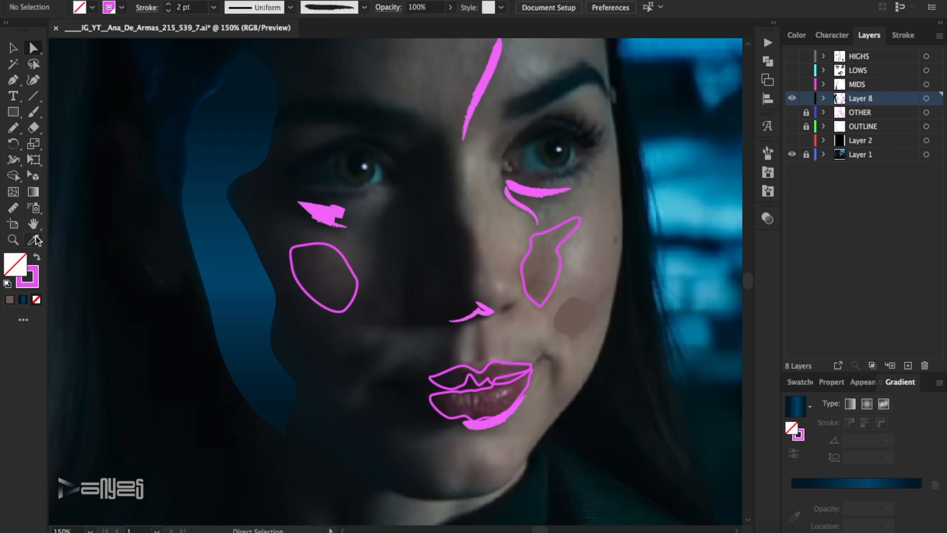
left_click(553, 235)
left_click(800, 382)
left_click(939, 383)
left_click(834, 233)
left_click(824, 328)
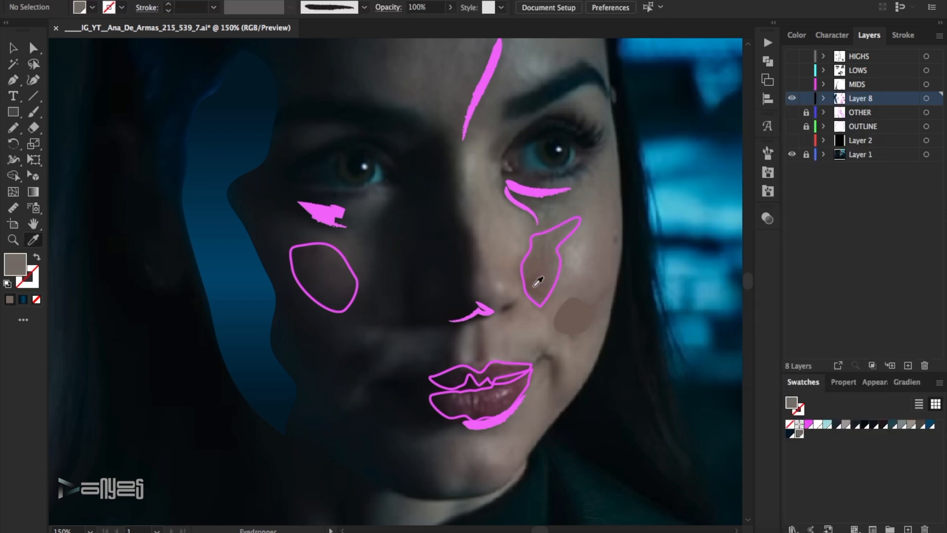
left_click(537, 281)
left_click(939, 382)
left_click(835, 233)
left_click(822, 328)
Convert the cheek outline beside the nose to a fill with a vertical linear gradient and reduce it to two stops.
key("v")
left_click(578, 238)
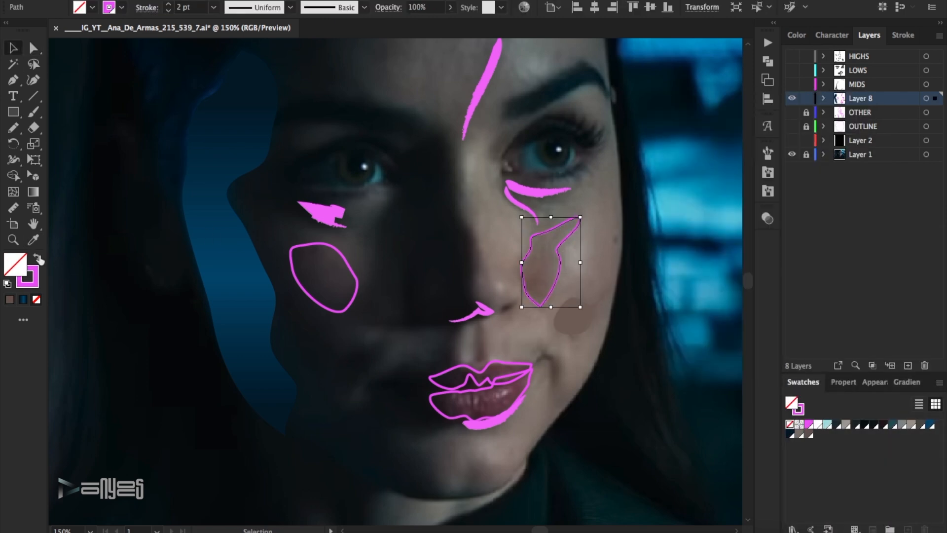
key("shift+x")
left_click(906, 381)
left_click(873, 488)
left_click(887, 440)
left_click(906, 368)
left_click_drag(911, 493, 909, 519)
left_click_drag(869, 492, 921, 491)
Set the cheek gradient's end stop to the sampled brown and its start stop to the sampled grey-taupe swatch.
double_click(920, 492)
left_click(908, 348)
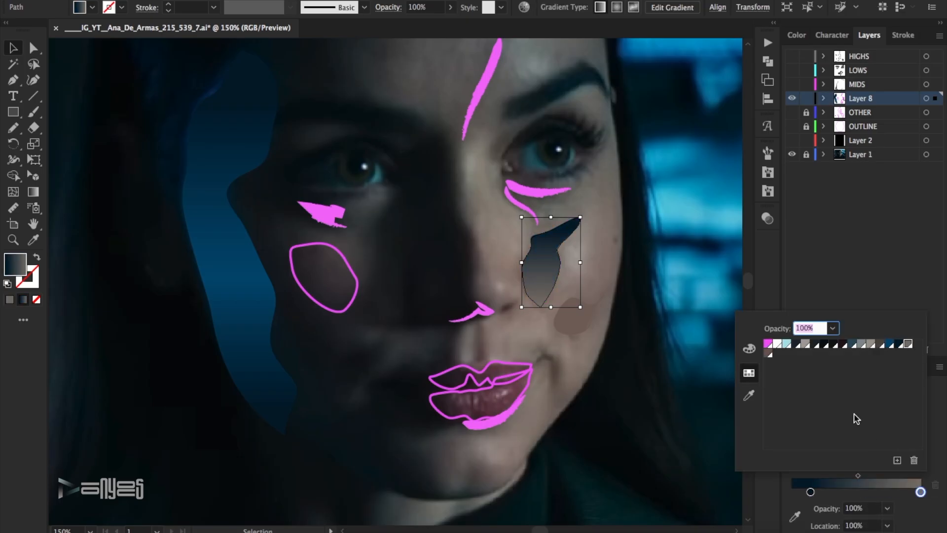
left_click(767, 355)
left_click(811, 492)
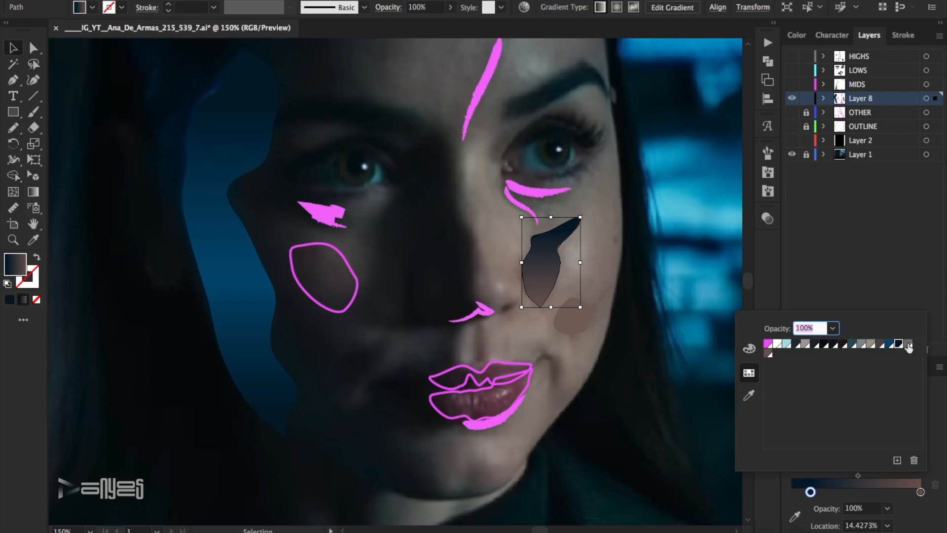
left_click(908, 348)
left_click(837, 261)
left_click(680, 266)
Sample the dark tone inside the shaded cheek outline and save it as a global swatch, R=35 G=34 B=37.
left_click(33, 240)
left_click(303, 283)
left_click(800, 381)
left_click(939, 382)
left_click(838, 233)
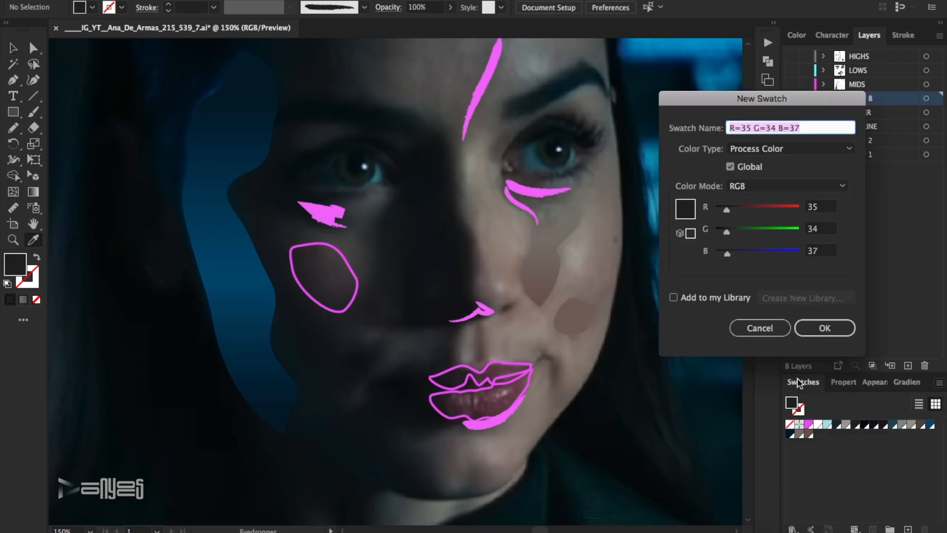
left_click(825, 328)
Fill the shaded cheek outline with a linear gradient angled at -135°.
key("v")
left_click(323, 276)
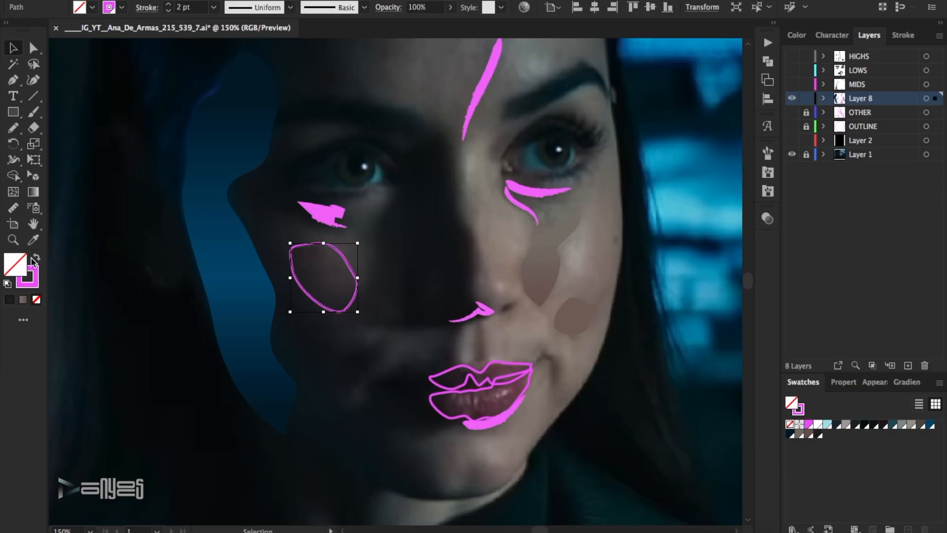
left_click(809, 423)
left_click(907, 382)
left_click(860, 484)
left_click(887, 440)
left_click(906, 339)
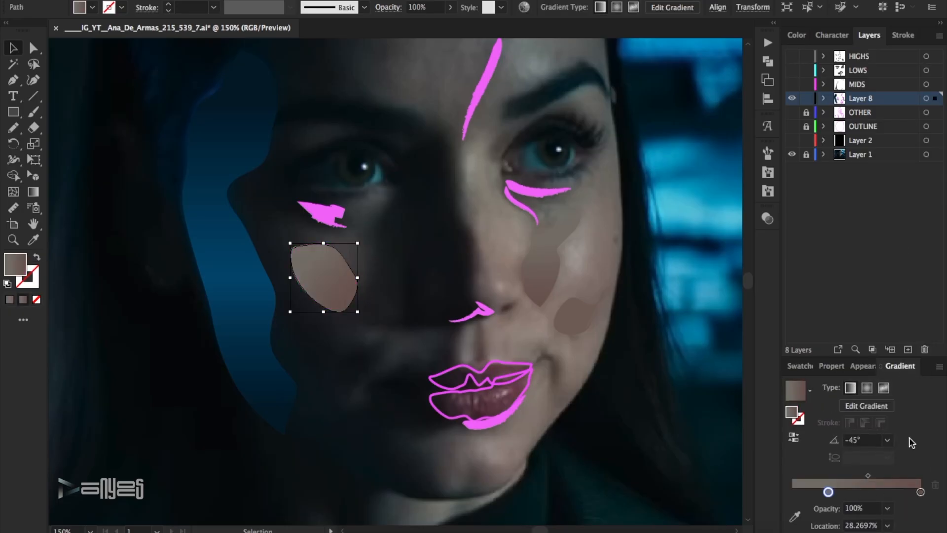
left_click(887, 440)
left_click(906, 411)
left_click(888, 440)
left_click(912, 401)
Set the shaded cheek gradient's start stop to brown and its end stop to the sampled dark swatch, and toggle Layer 8 to compare.
left_click_drag(769, 492, 769, 492)
double_click(792, 491)
left_click(770, 356)
left_click(921, 491)
left_click(921, 491)
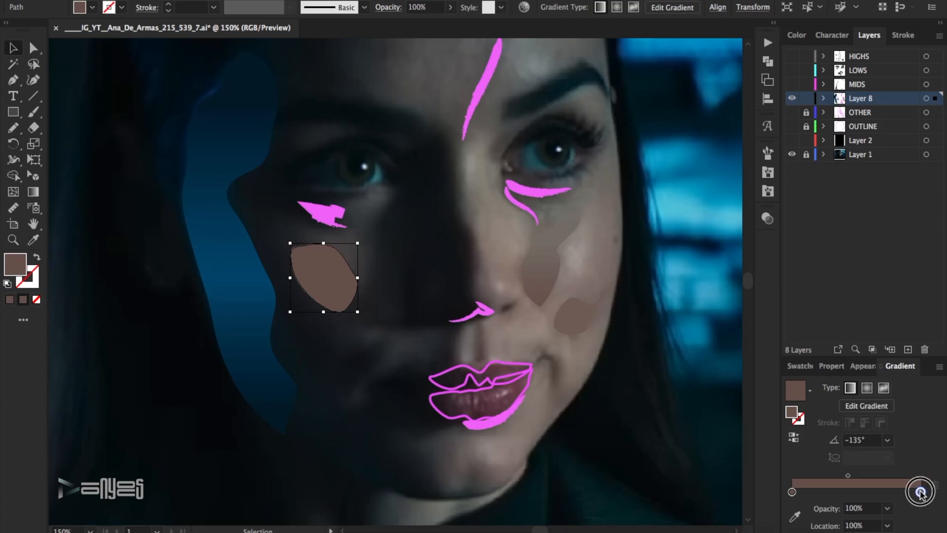
double_click(920, 492)
left_click(779, 359)
left_click(645, 401)
left_click(792, 98)
left_click(792, 98)
Sample a tone from the photo just below the nose and save it as a new swatch.
double_click(33, 239)
left_click(556, 395)
left_click(486, 339)
left_click(799, 382)
left_click(939, 385)
left_click(859, 232)
left_click(843, 329)
Recolour the nostril stroke and the two strokes under the lit eye with the newly saved brown-grey swatch.
key("v")
left_click(473, 315)
left_click(801, 412)
left_click(829, 435)
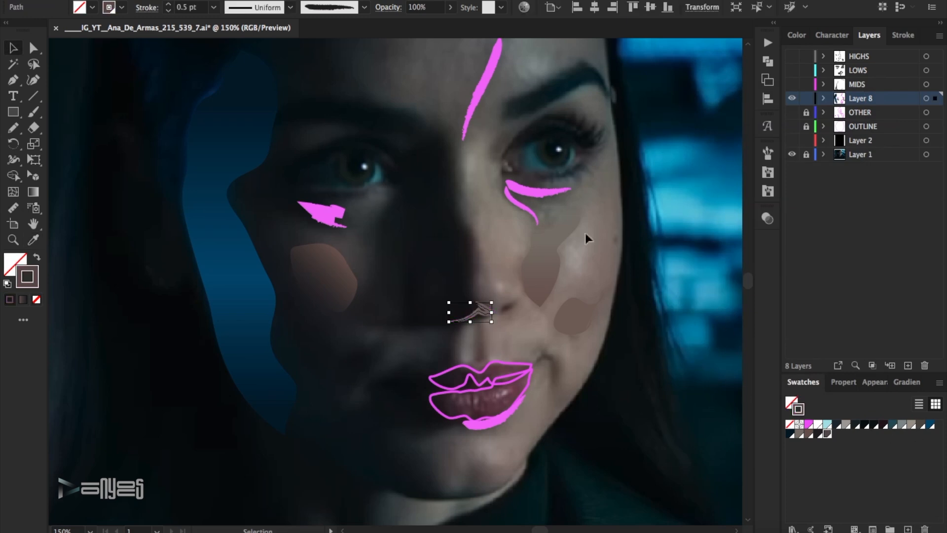
left_click(547, 192)
left_click(529, 209, "shift")
left_click(829, 436)
left_click(724, 175)
Recolour the strokes under the shaded eye with a near-black swatch and fine-tune their shade to match the photo.
left_click(329, 217)
left_click(874, 425)
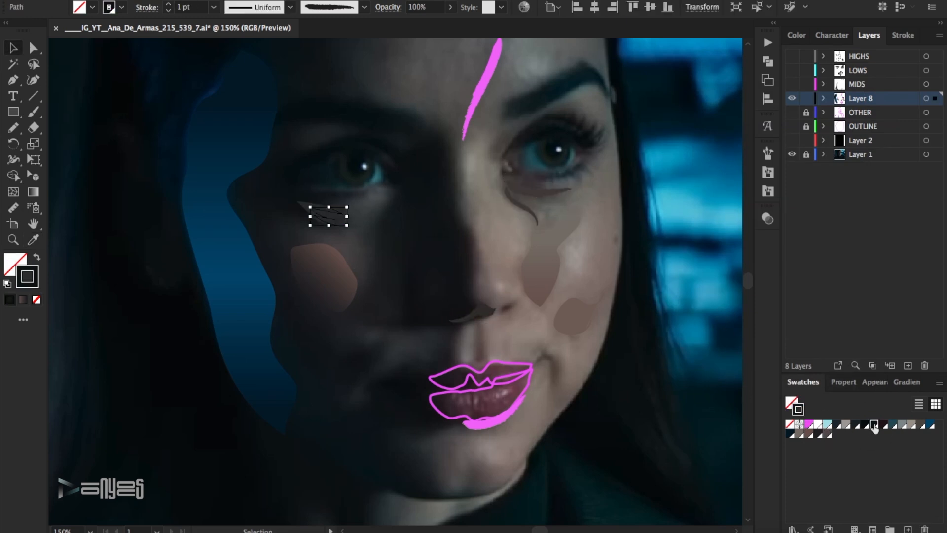
left_click(641, 316)
left_click(334, 218)
double_click(27, 276)
left_click(905, 91)
left_click(658, 232)
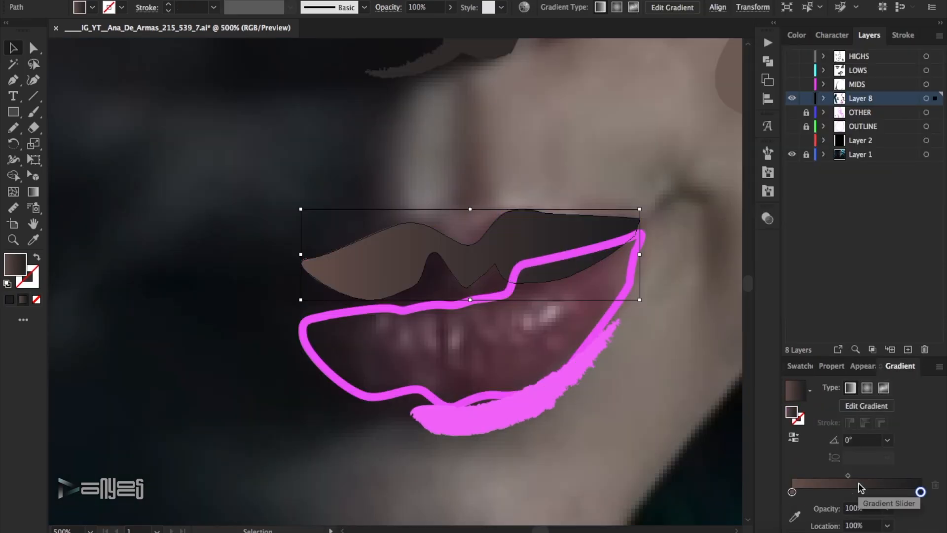
Set the upper lip gradient's start stop to the near-black swatch and its end stop to the plum swatch.
double_click(792, 491)
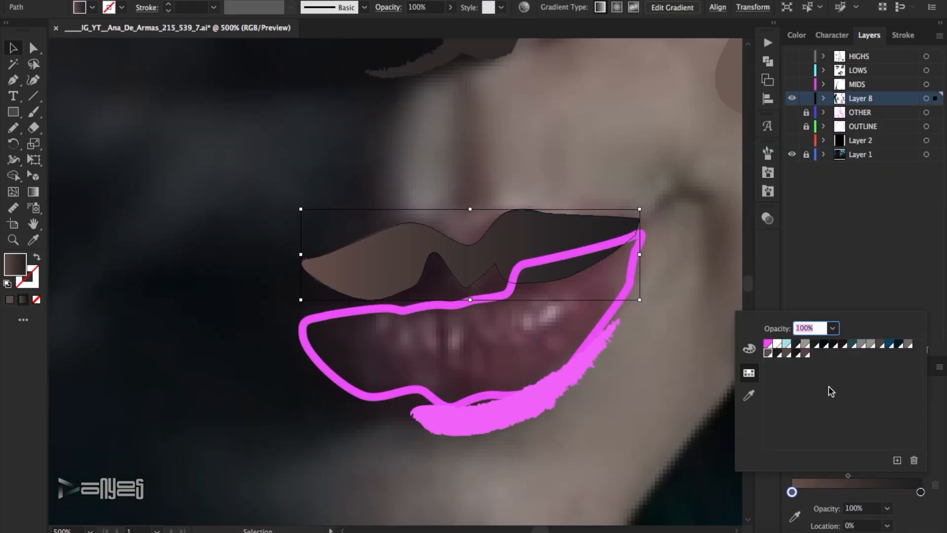
left_click(796, 355)
double_click(920, 492)
left_click(805, 354)
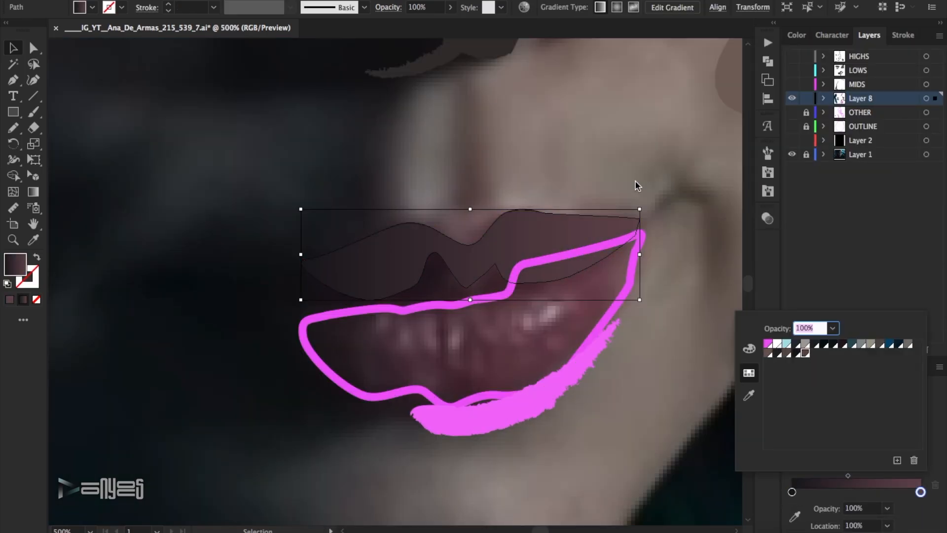
left_click(639, 162)
left_click(457, 149)
Convert the lower lip outline to a fill with a horizontal linear gradient running from dark plum to wine red.
key("i")
key("v")
left_click(331, 376)
left_click(36, 258)
left_click(907, 382)
left_click(863, 496)
double_click(792, 492)
double_click(920, 492)
left_click(823, 353)
left_click(829, 282)
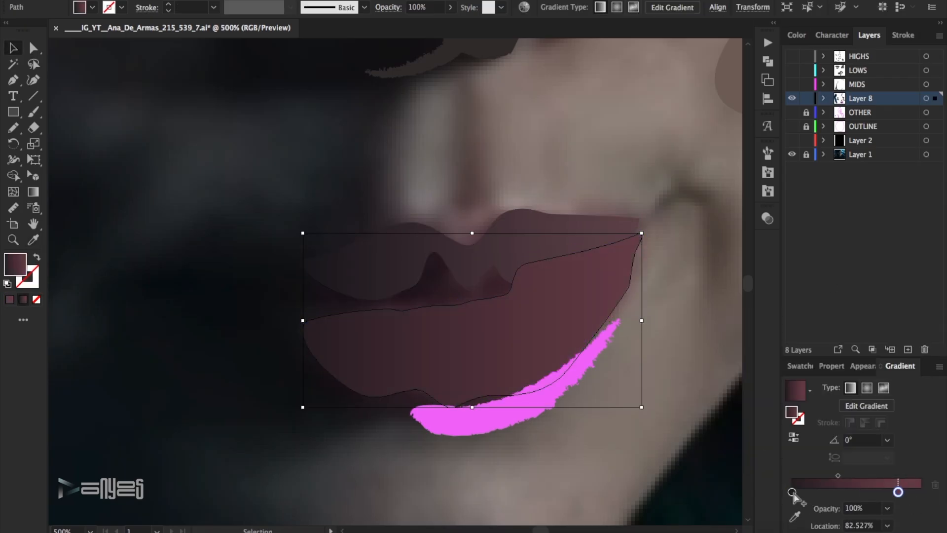
Move the lower lip gradient's start stop inward, set its midpoint to about 46%, and compare Layer 8 with the photo.
left_click_drag(792, 492, 815, 492)
left_click(852, 475)
left_click(683, 290)
left_click(567, 313)
left_click(123, 1)
mouse_move(172, 3)
left_click(316, 32)
left_click(663, 192)
left_click(793, 99)
left_click(793, 99)
left_click(793, 99)
left_click(792, 98)
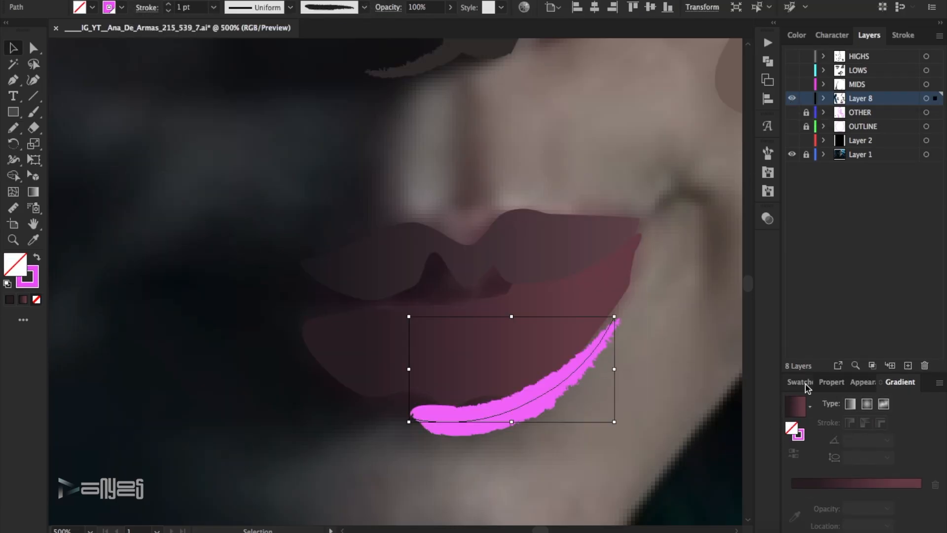
Recolour the brush stroke beneath the lower lip with the grey-brown swatch, keeping its fill empty.
left_click(805, 383)
left_click(921, 425)
left_click(36, 299)
key("x")
left_click(921, 424)
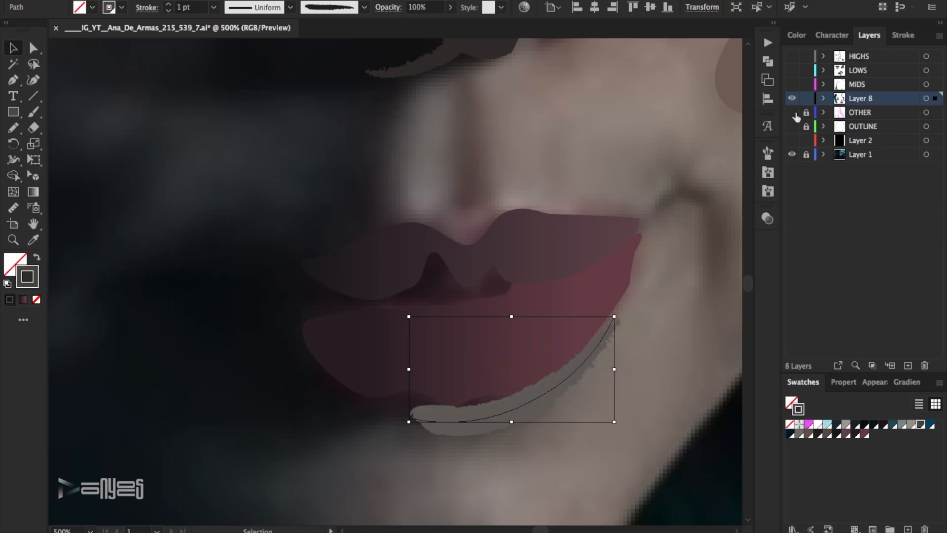
left_click(556, 348)
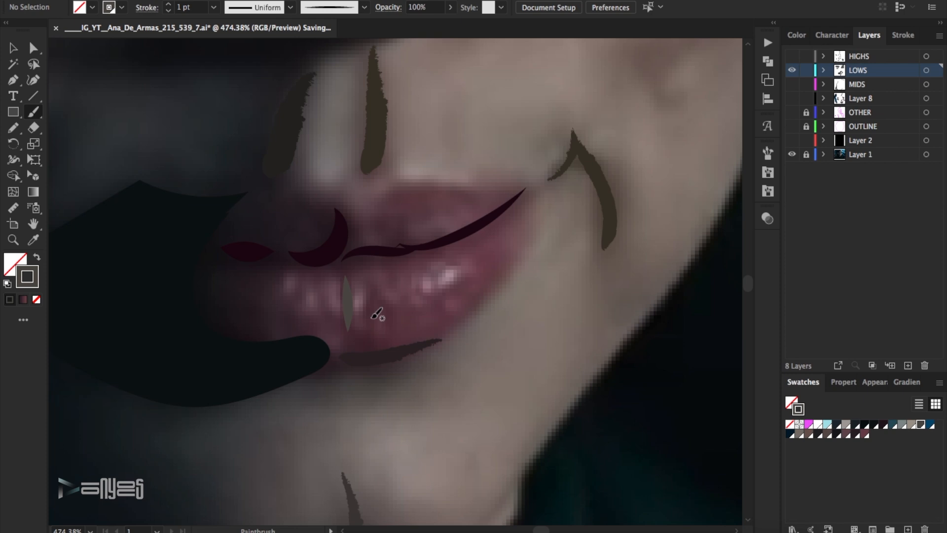
Brush small crease and shadow strokes across the lower lip on the LOWS layer and select them.
left_click_drag(369, 324, 395, 335)
left_click_drag(356, 325, 369, 342)
left_click_drag(323, 298, 328, 304)
left_click_drag(292, 315, 293, 333)
left_click_drag(298, 280, 298, 306)
left_click_drag(478, 301, 438, 310)
key("v")
left_click_drag(466, 269, 285, 327)
Recolour the selected lower-lip crease strokes with a near-black swatch and shift their colour to a dark brown.
left_click(874, 425)
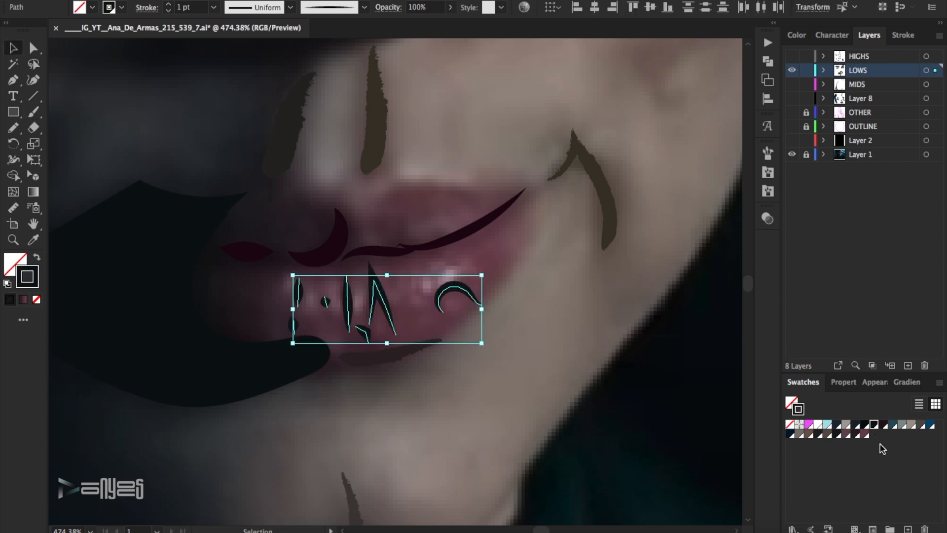
double_click(35, 274)
left_click_drag(800, 246, 801, 250)
left_click_drag(748, 225, 753, 231)
left_click(925, 94)
double_click(36, 281)
left_click(753, 212)
left_click(909, 100)
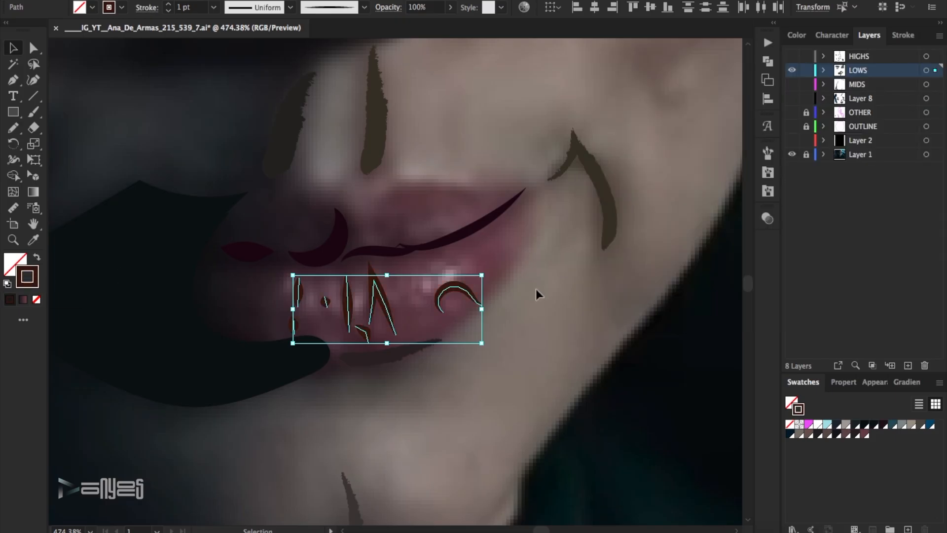
left_click(535, 288)
Compare the LOWS strokes with the photo and inspect the stroke colour of the shaded mouth corner.
left_click(792, 72)
left_click(792, 73)
left_click(261, 254)
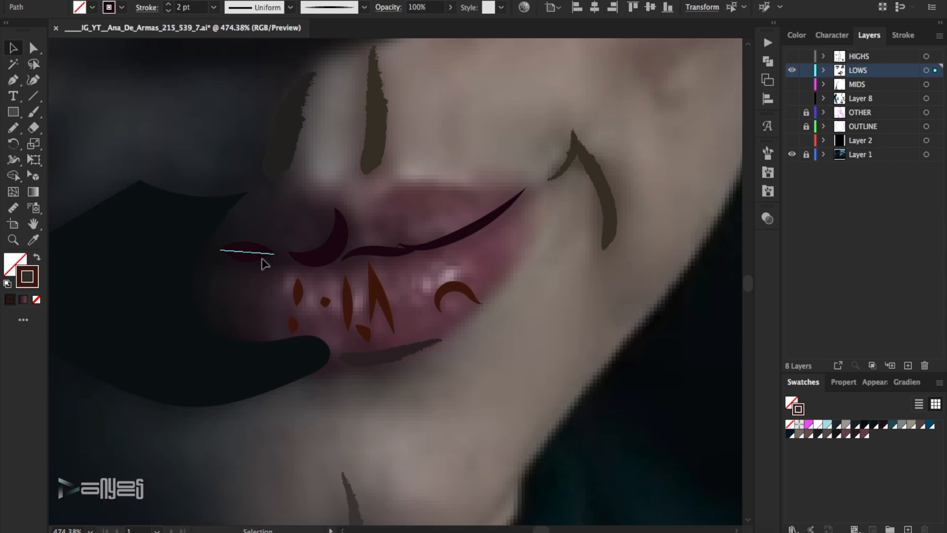
double_click(33, 282)
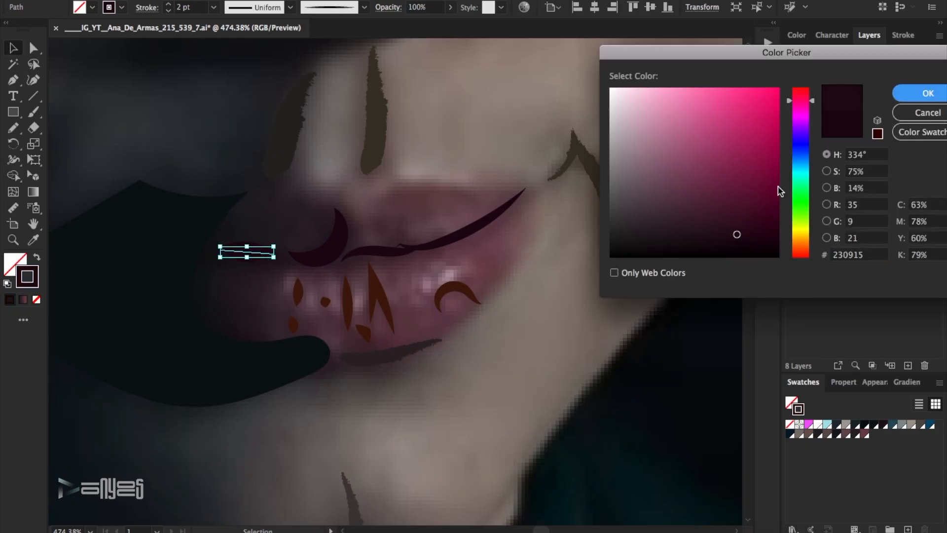
key("Return")
left_click(564, 292)
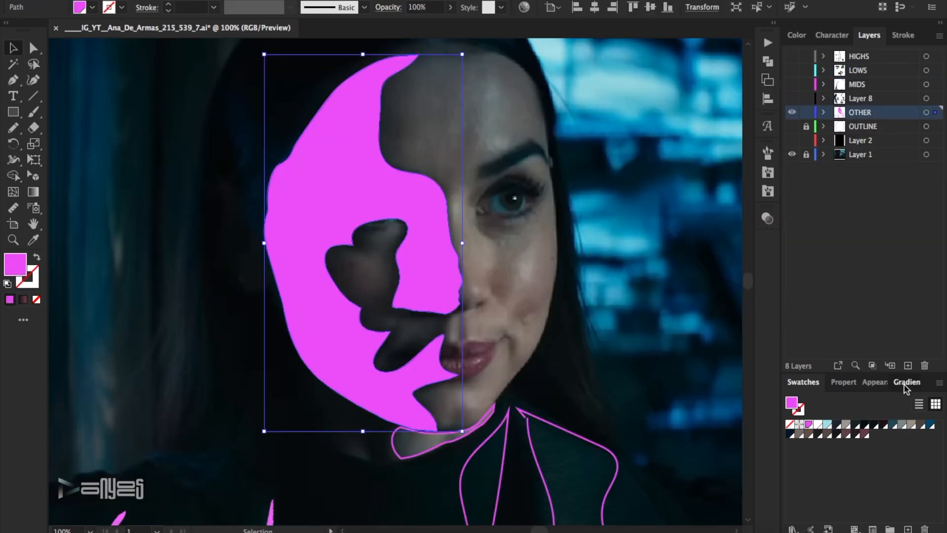
Fill the face shadow shape on the OTHER layer with a linear gradient from blue at 0% to dark navy.
left_click(905, 385)
key("period")
double_click(815, 492)
left_click(891, 344)
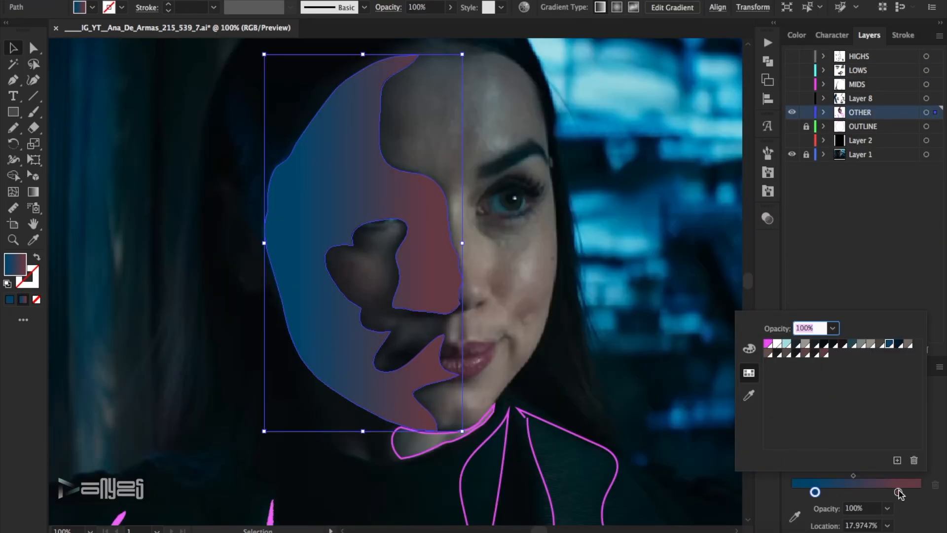
double_click(898, 492)
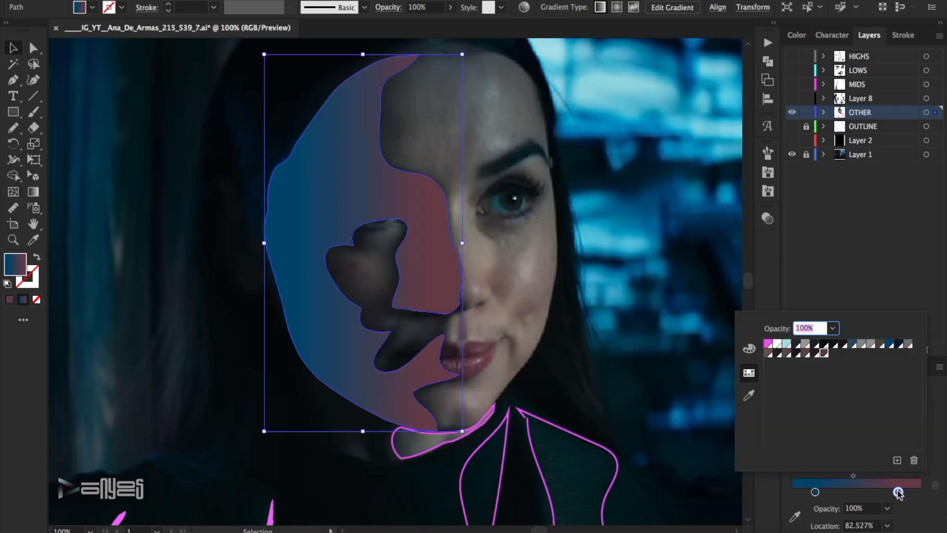
left_click(898, 348)
left_click_drag(814, 493, 792, 492)
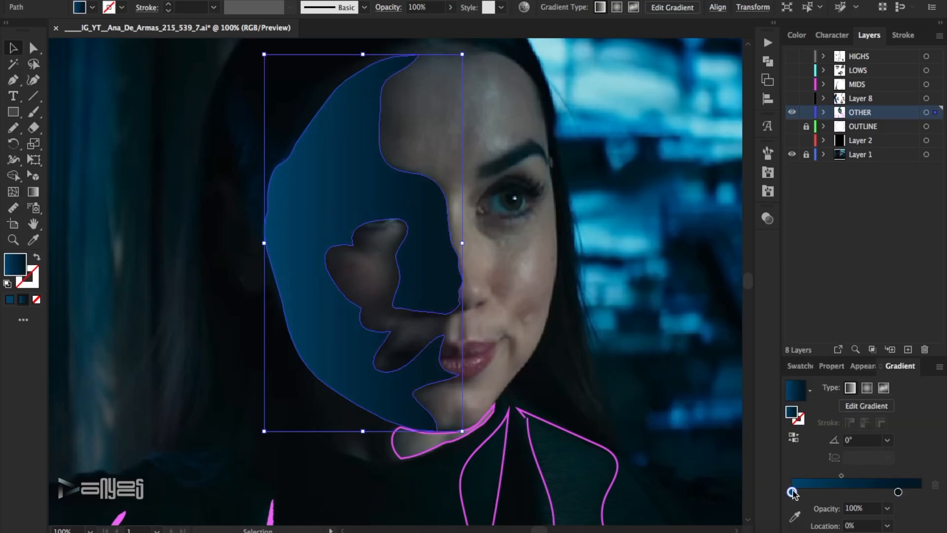
Switch the face shadow gradient's start stop to RGB and darken it to a deep teal-blue.
double_click(792, 492)
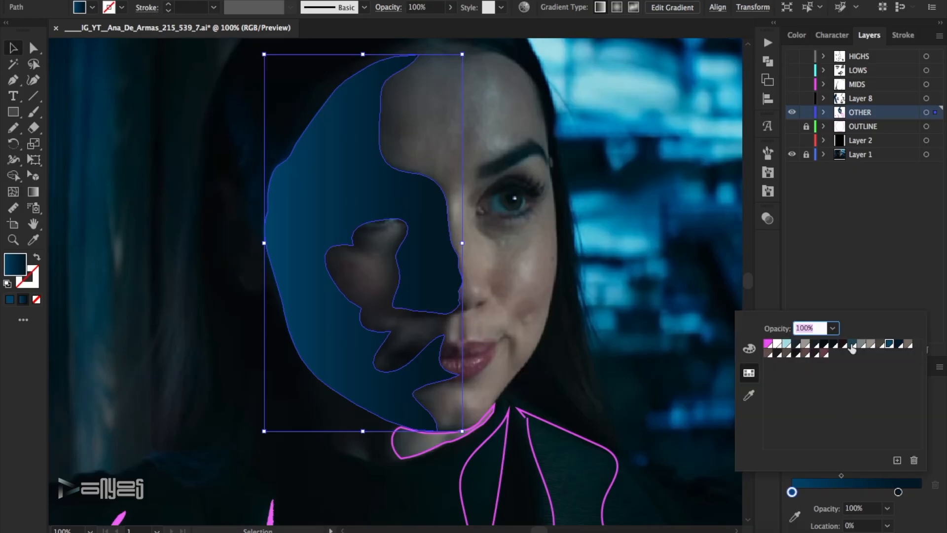
left_click(888, 345)
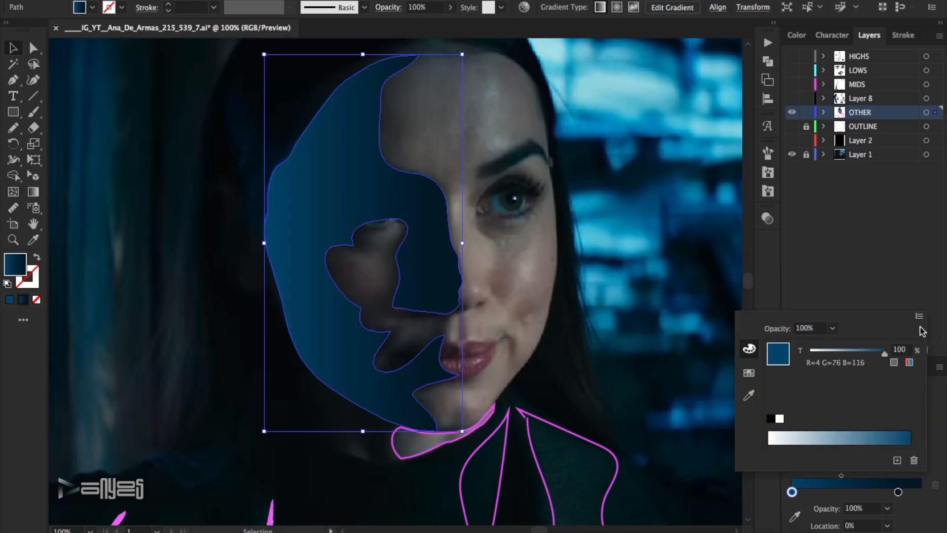
left_click(919, 316)
left_click(932, 345)
left_click_drag(829, 376, 825, 379)
Set the face shadow gradient's end stop to a near-black green around R 3, G 20, B 16 and its midpoint to about 38%.
left_click(898, 493)
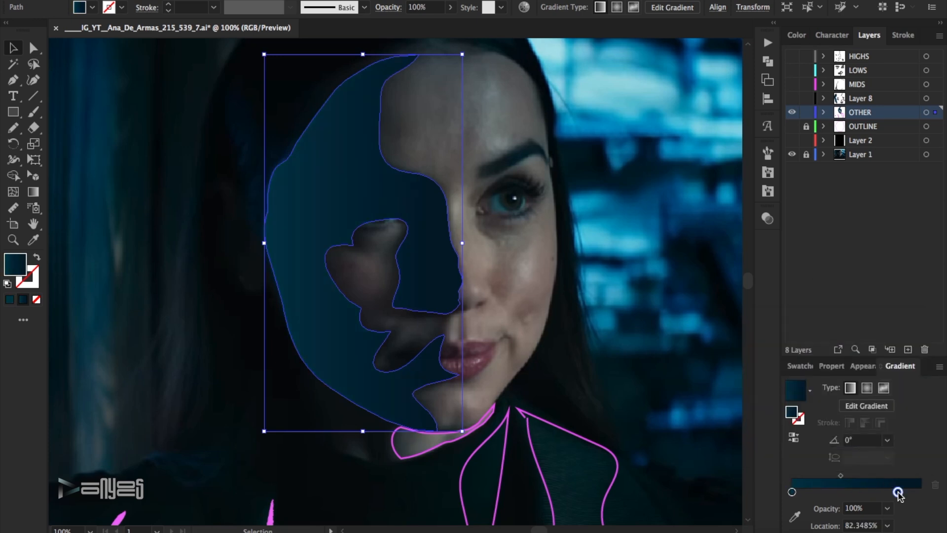
double_click(898, 493)
left_click(919, 316)
left_click(933, 345)
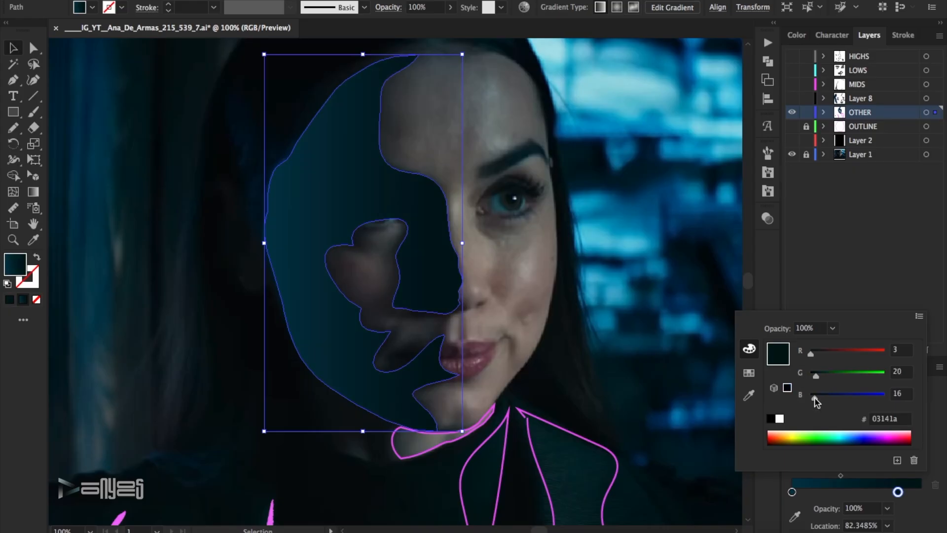
left_click(833, 289)
left_click_drag(840, 476, 833, 478)
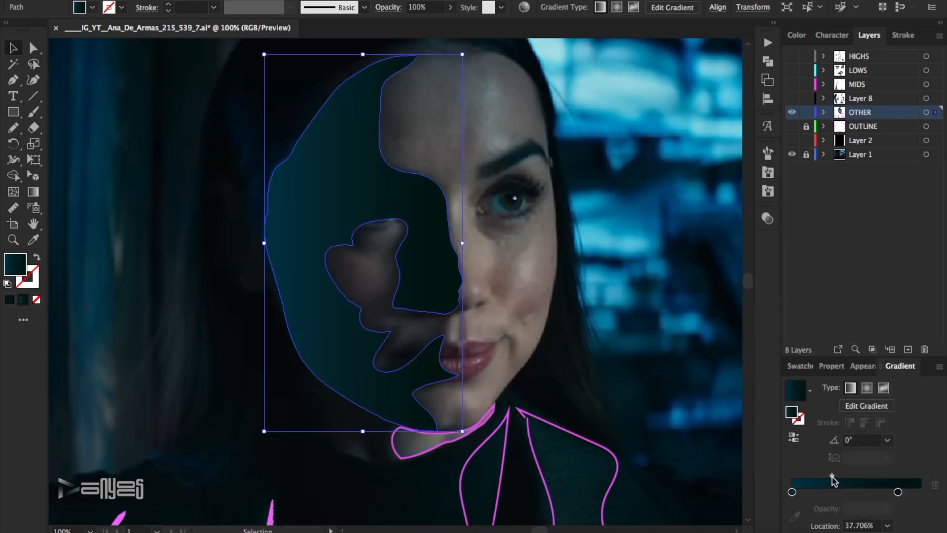
left_click(677, 263)
Fill the magenta neck shape with a linear gradient running from dark brown-grey to the taupe swatch.
scroll(639, 306, "down", 10)
left_click(417, 121)
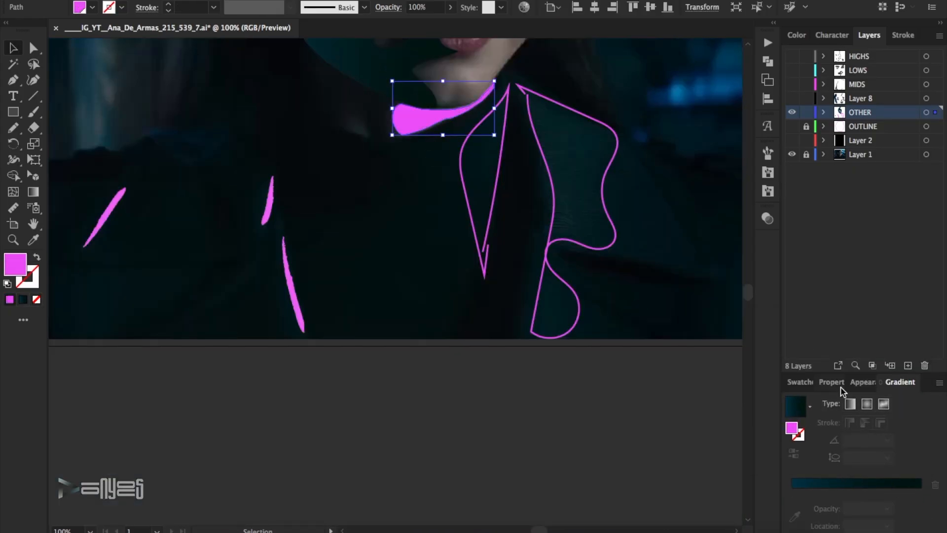
left_click(860, 483)
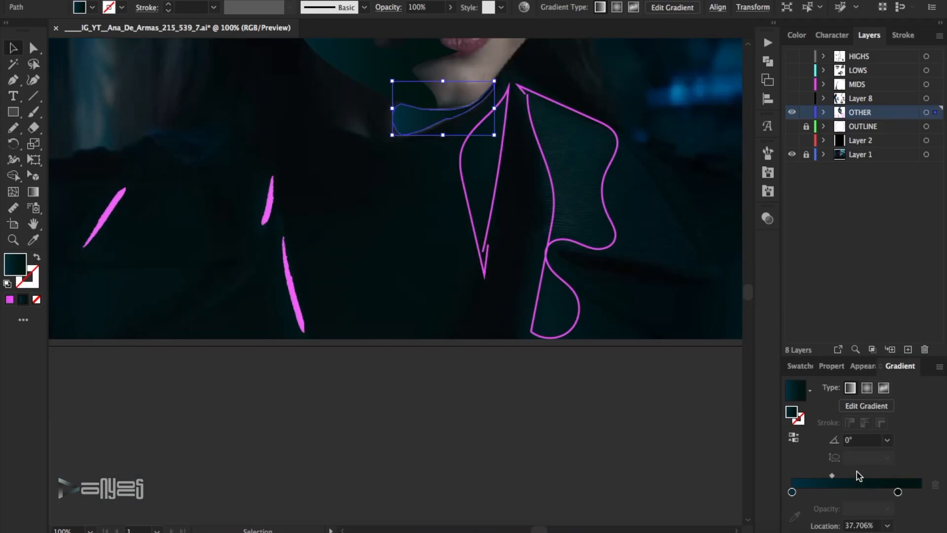
double_click(792, 492)
left_click(748, 374)
left_click(821, 415)
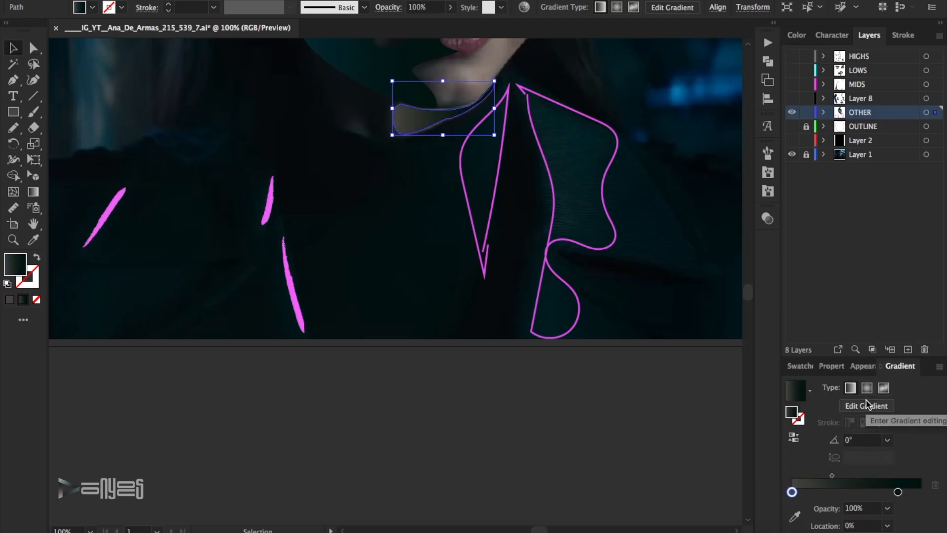
double_click(897, 491)
left_click(871, 348)
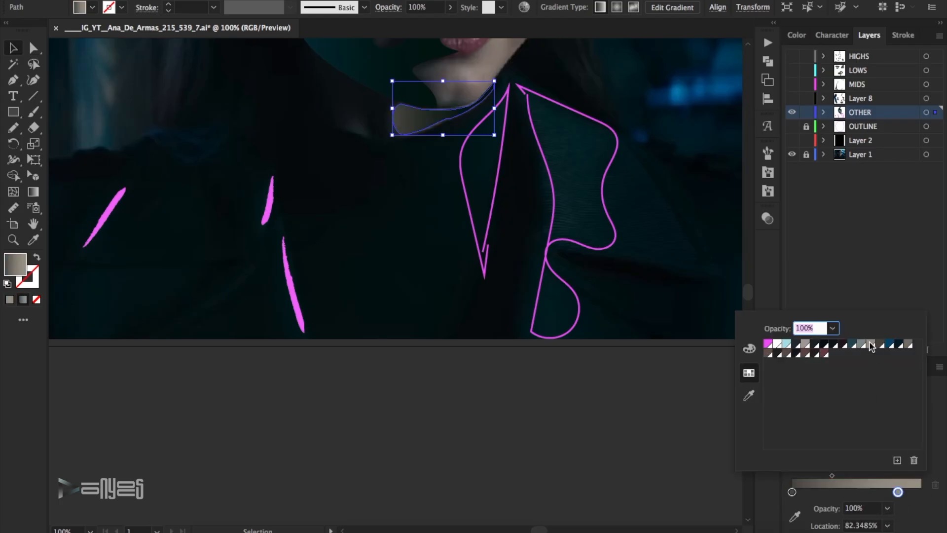
Add a third, darker grey-brown stop at about 97% to the neck gradient and reposition its other stops and midpoints.
left_click(831, 476)
left_click_drag(792, 492, 843, 476)
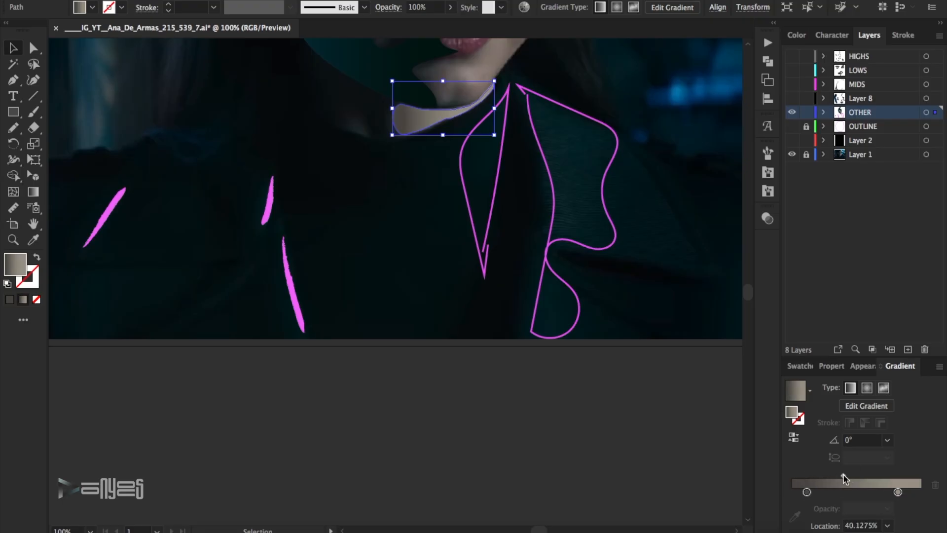
left_click(917, 492)
double_click(916, 491)
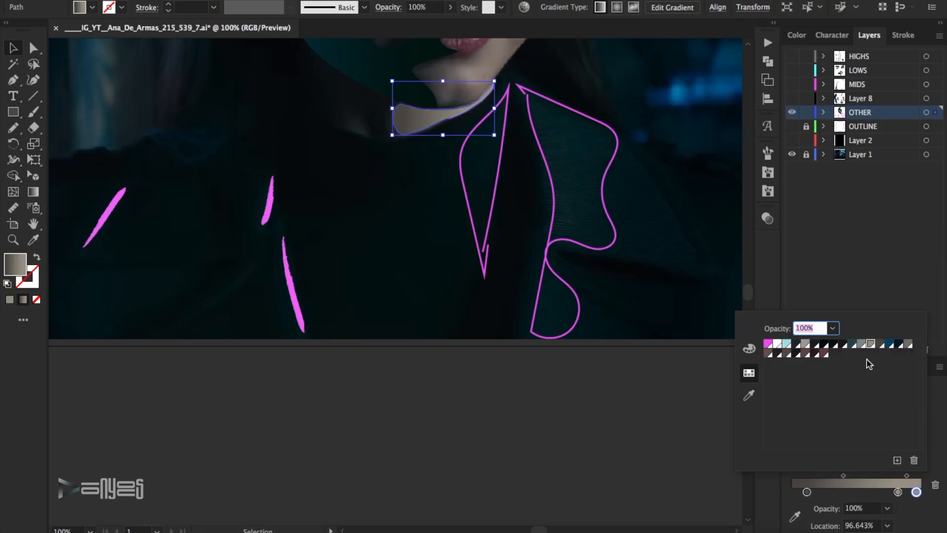
left_click(880, 348)
mouse_move(897, 492)
left_mouse_down()
mouse_move(876, 492)
mouse_move(902, 477)
left_mouse_up()
left_click(649, 373)
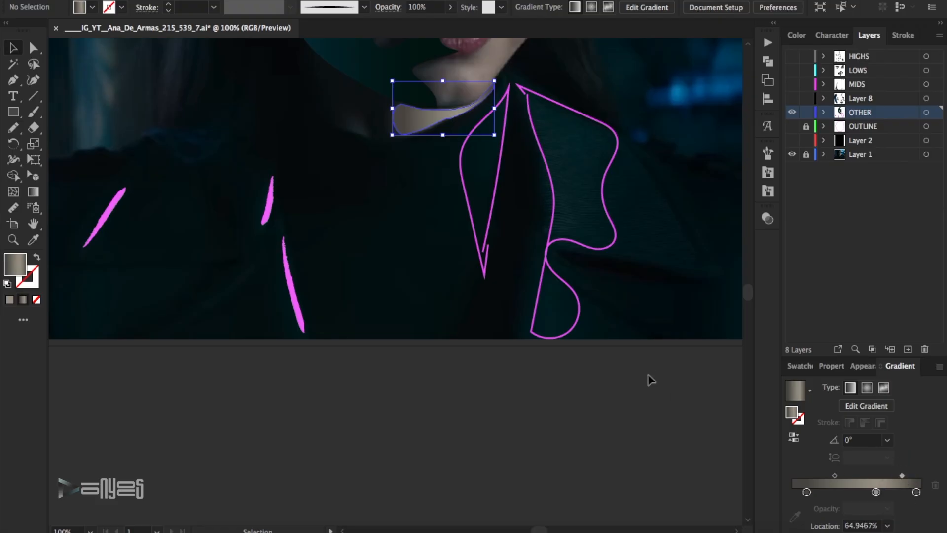
Fill the wider coat lapel outline with a dark teal sampled from the photo.
left_click(554, 318)
key("i")
left_click(580, 183)
left_click(33, 48)
left_click(495, 298)
Convert the narrow lapel's magenta outline from a stroke to a fill after comparing the OTHER layer with the photo.
left_click(485, 275)
left_click(33, 240)
left_click(486, 198)
left_click(33, 48)
left_click(792, 113)
left_click(793, 112)
left_click(499, 171)
left_click(37, 257)
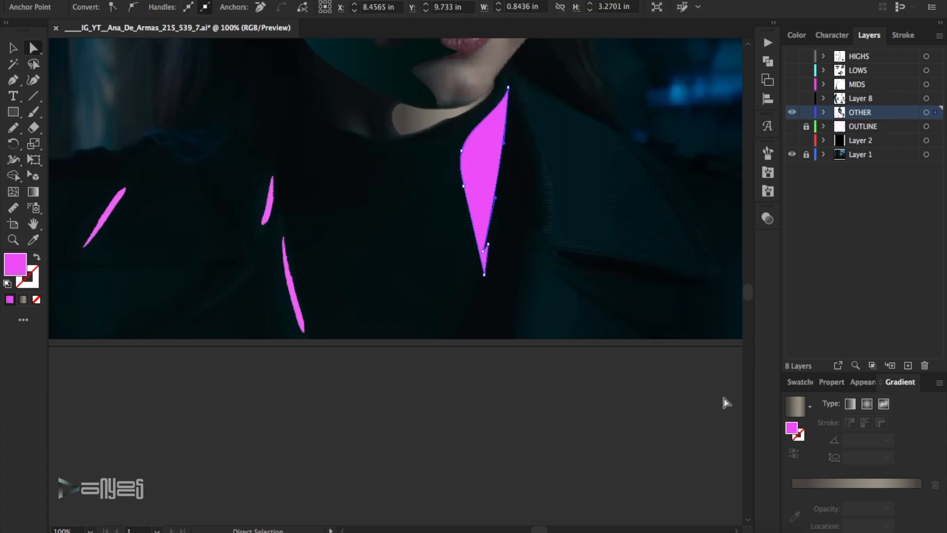
Apply the face shadow's gradient to the narrow lapel shape, reverse it, and set its midpoint to about 75%.
scroll(723, 402, "up", 5)
left_click(33, 241)
left_click(356, 227)
scroll(486, 321, "down", 5)
left_click(13, 48)
left_click(793, 438)
left_click(883, 476)
left_click(548, 376)
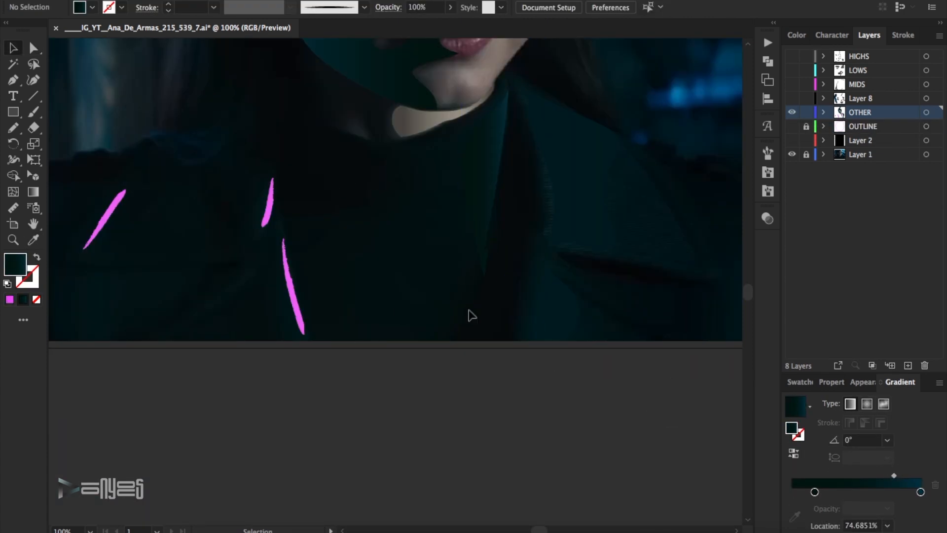
Select the three magenta coat fold strokes on the OTHER layer and recolour them with the blue swatch.
left_click(792, 114)
left_click(792, 114)
left_click_drag(334, 365, 225, 188)
left_click_drag(149, 234, 94, 188)
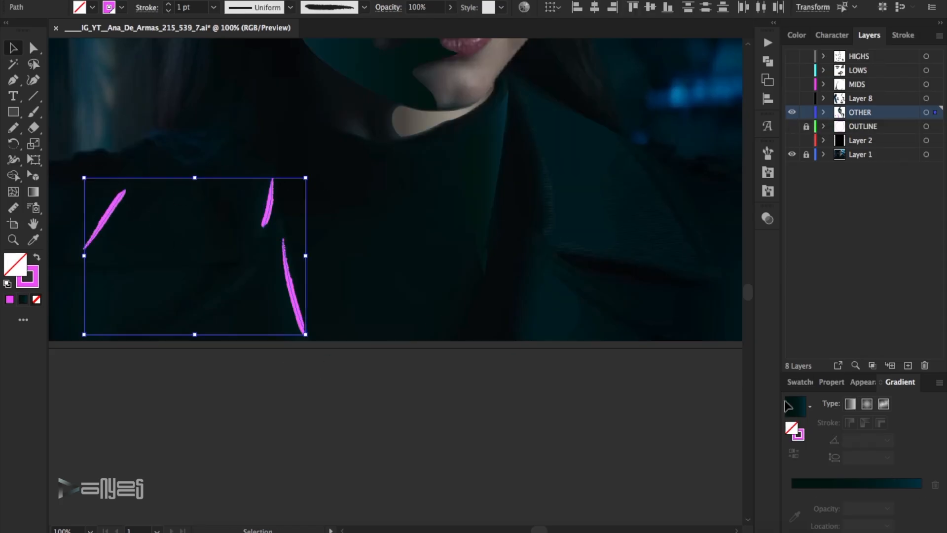
key("x")
left_click(803, 383)
left_click(930, 424)
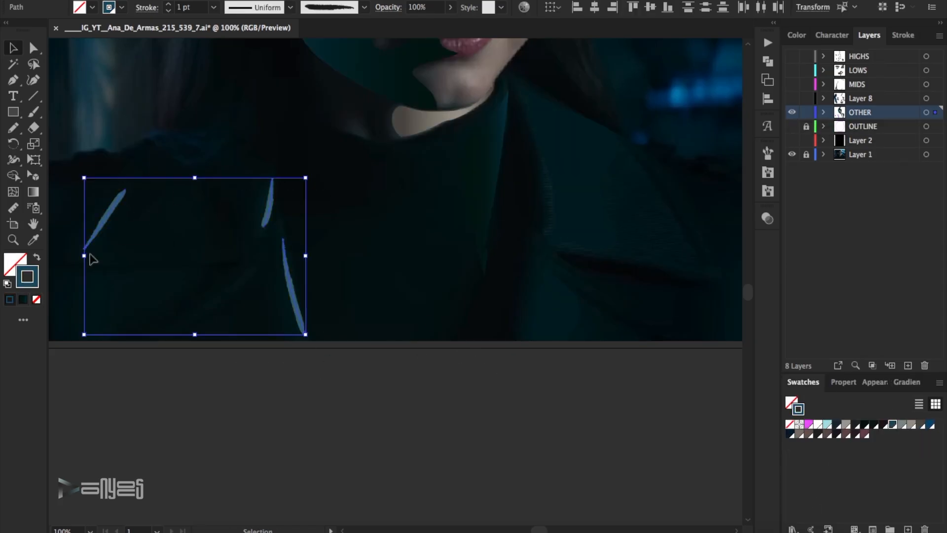
Edit the coat strokes' global swatch in RGB with preview on, darkening it to a near-black green.
double_click(873, 423)
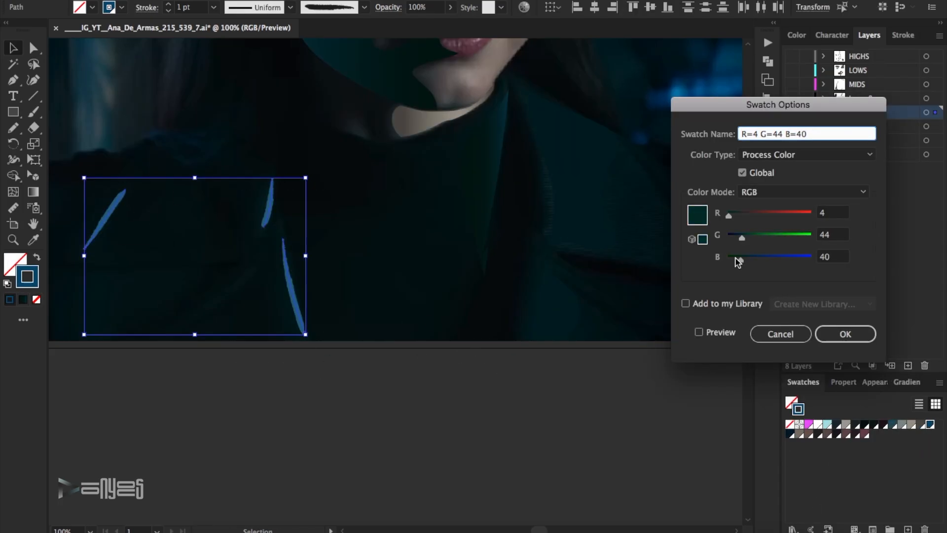
left_click(698, 332)
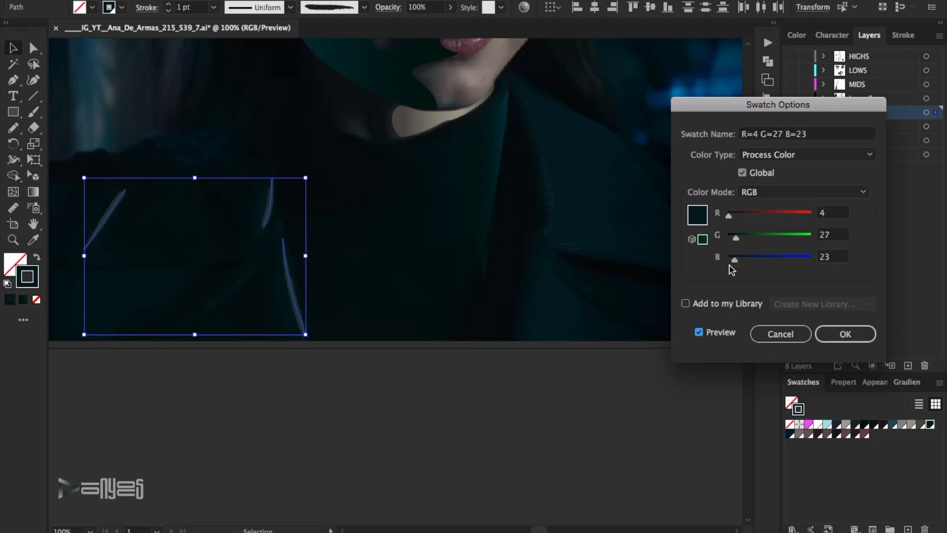
left_click(734, 237)
left_click_drag(735, 261, 730, 237)
left_click(845, 334)
left_click(640, 367)
Fine-tune the stroke colour of the three coat folds, trying #061a1e and settling on a brighter dark teal.
left_click_drag(371, 204, 75, 286)
double_click(35, 280)
left_click(744, 237)
left_click(913, 93)
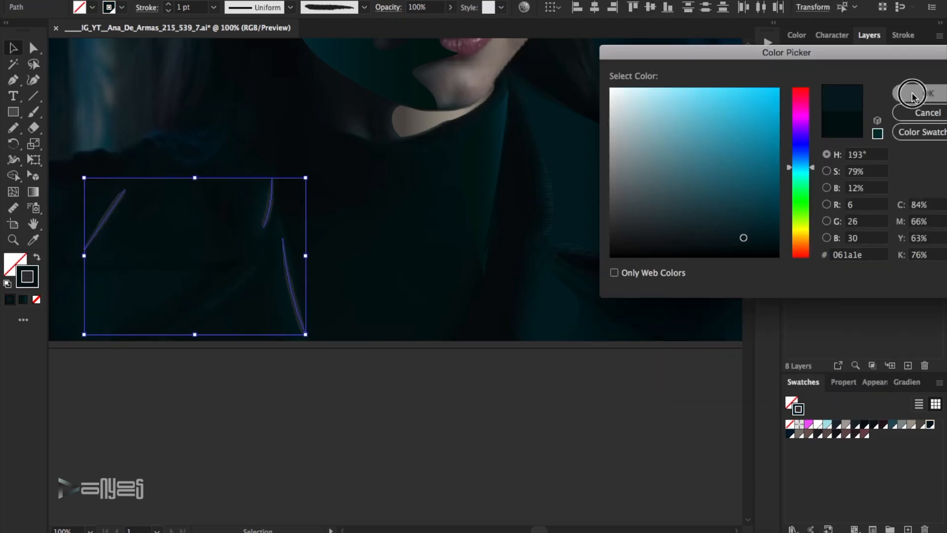
left_click(521, 417)
left_click_drag(334, 359, 106, 205)
double_click(36, 274)
left_click(770, 215)
left_click(927, 93)
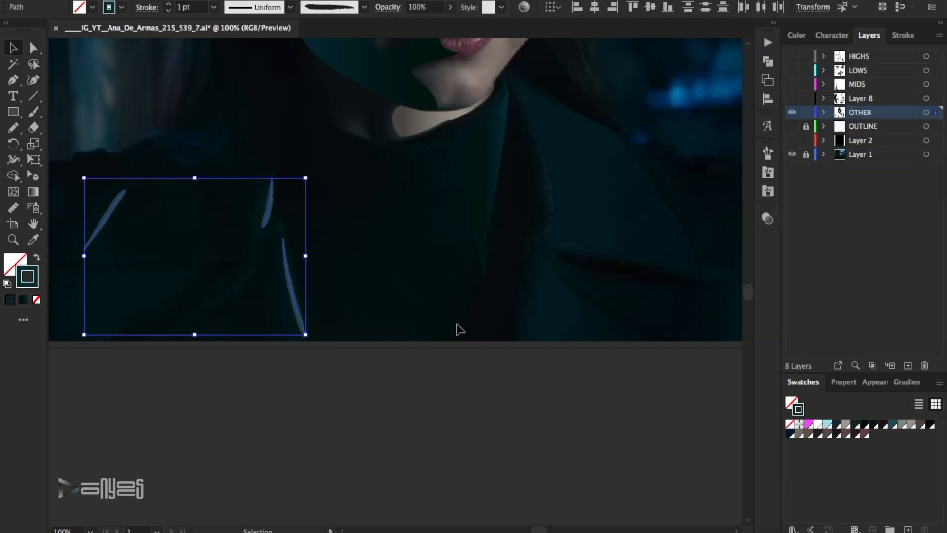
left_click(386, 380)
Hide the photo layer and show HIGHS, LOWS, MIDS, Layer 8 and black Layer 2 to examine the shaded eye area.
key("super+0")
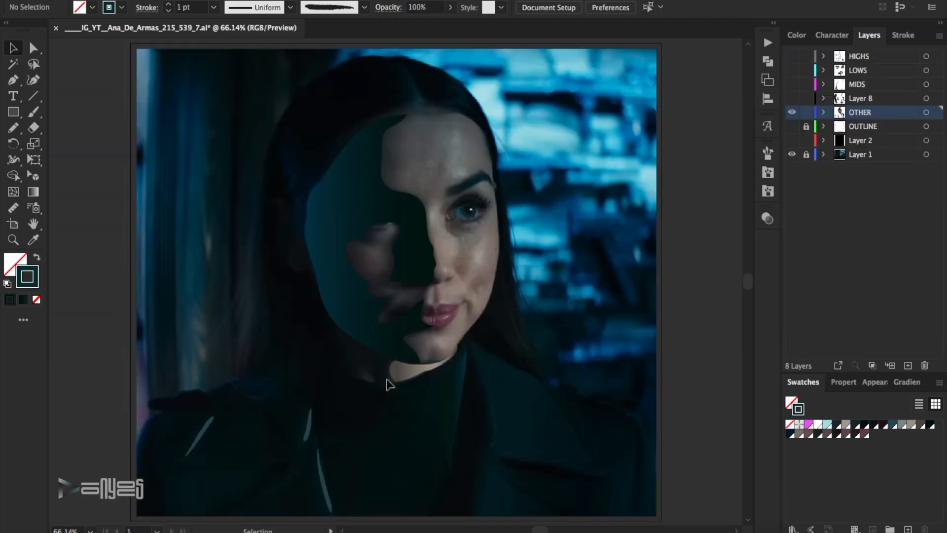
left_click(792, 155)
left_click_drag(792, 56, 792, 98)
left_click(793, 141)
left_click_drag(477, 265, 322, 184)
left_click(319, 249)
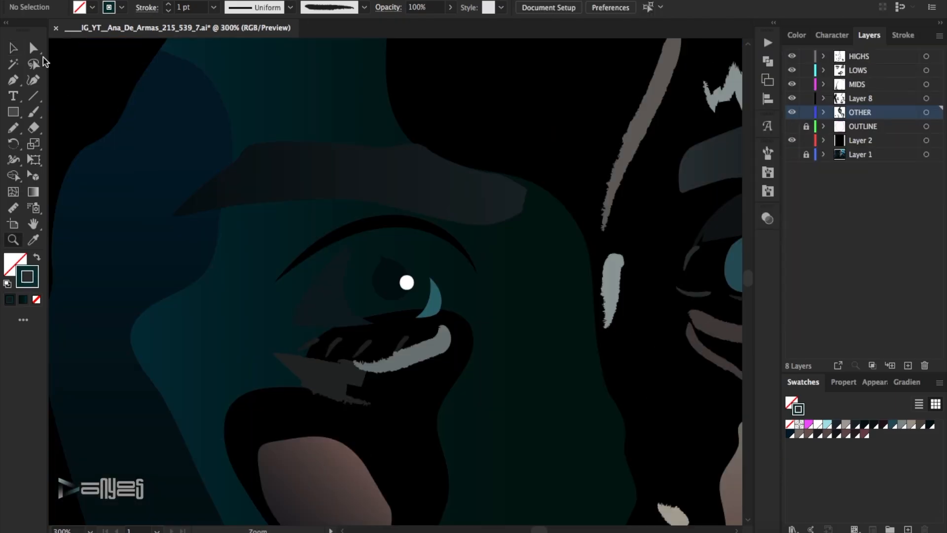
Sample the shaded eye-white shape's fill, adjust it to a dark grey-green, and save it as a new swatch.
left_click(346, 299)
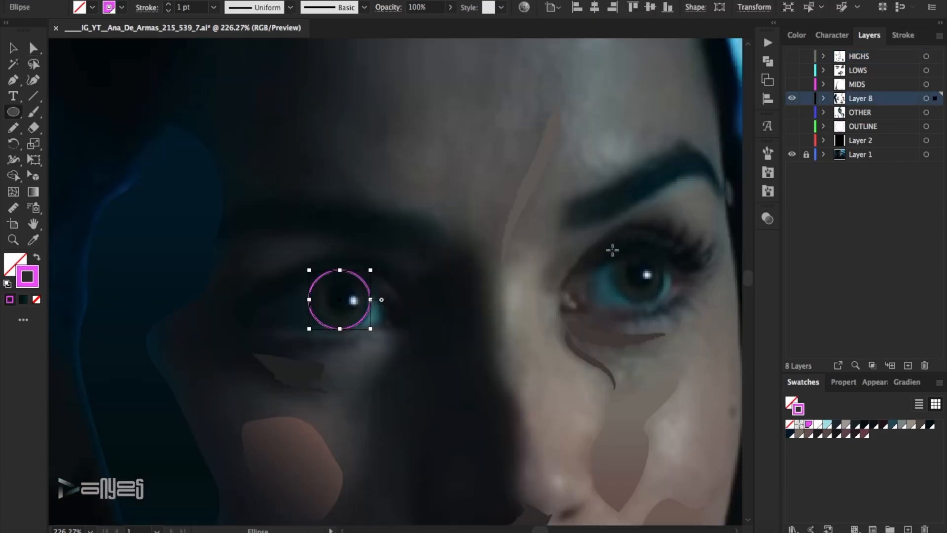
left_click_drag(614, 249, 664, 303)
key("ctrl+shift+a")
key("i")
left_click(328, 296)
double_click(15, 265)
left_click(661, 222)
left_click(919, 93)
left_click(940, 382)
left_click(842, 233)
key("Return")
Select both iris circles on Layer 8 and swap their magenta outlines into fills, ready for a gradient.
key("v")
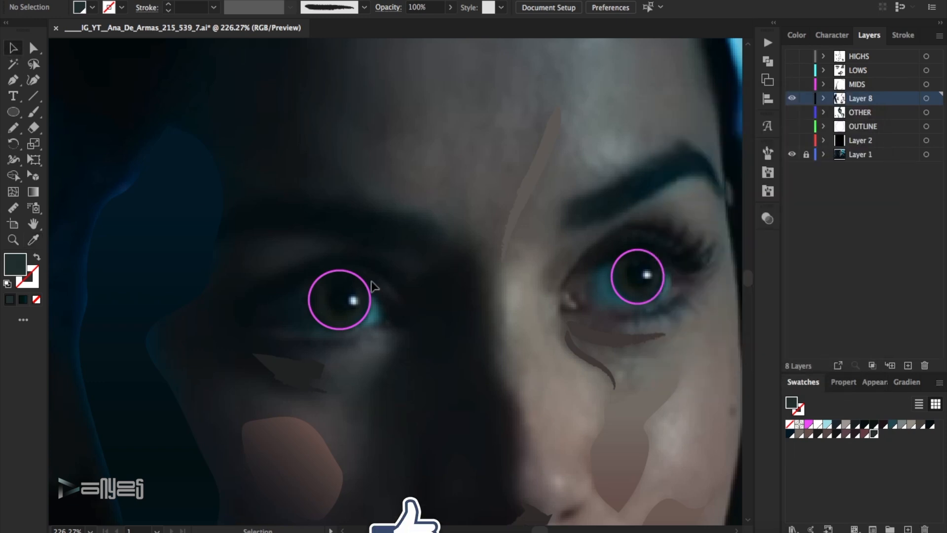
left_click(371, 284)
left_click(620, 298, "shift")
key("shift+x")
left_click(908, 384)
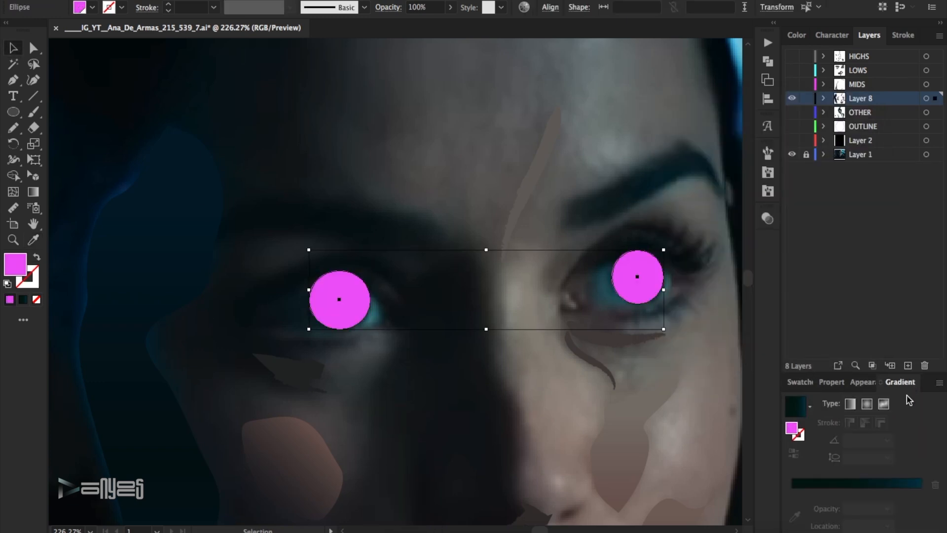
Fill both irises with a reversed radial gradient, shift its midpoint outward, extend the outer stop to the end and recolour the centre dark grey-green.
left_click(867, 405)
left_click(794, 453)
left_click_drag(819, 475, 865, 476)
left_click_drag(898, 491, 920, 492)
double_click(792, 492)
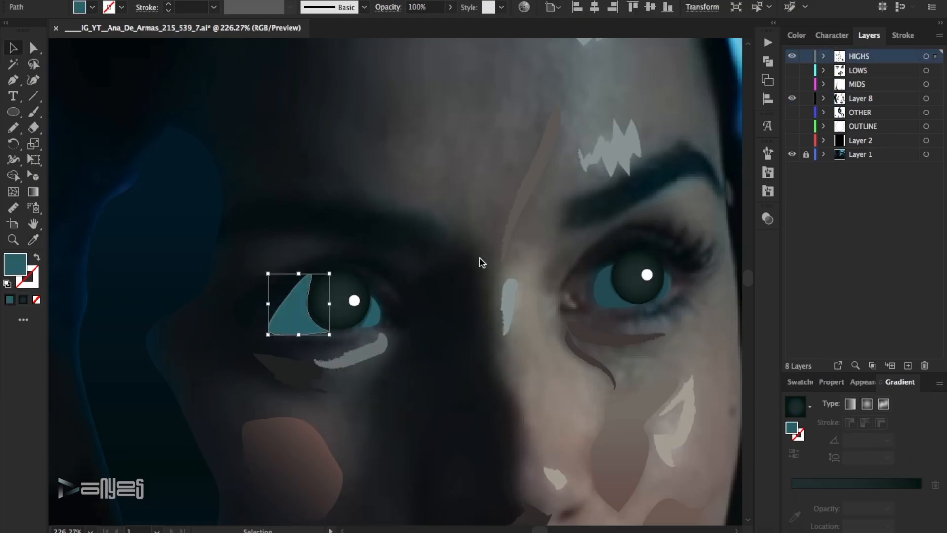
double_click(15, 264)
left_click(913, 98)
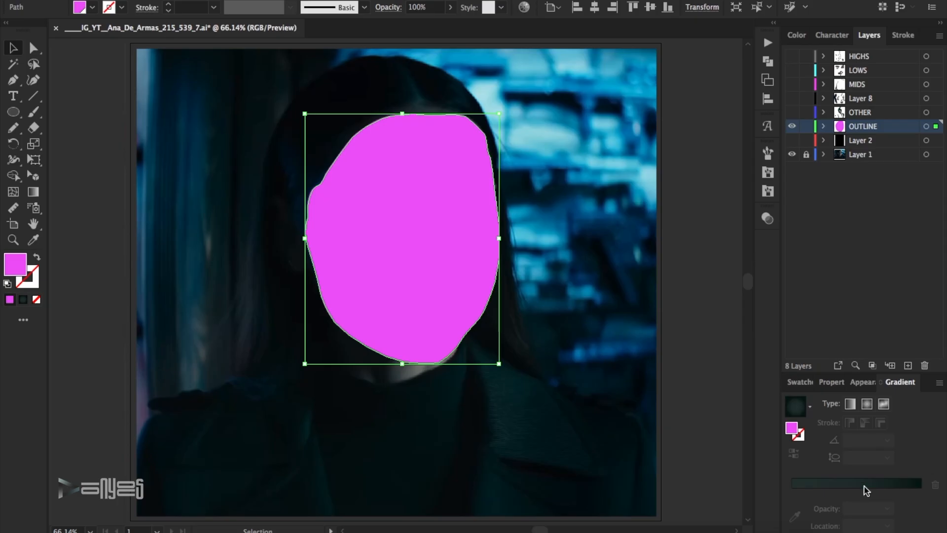
Apply a linear gradient to the magenta face shape on the OUTLINE layer and recolour its end stop taupe.
left_click(850, 387)
left_click(850, 387)
double_click(920, 492)
left_click(840, 352)
Recolour the start stop of the face shape's gradient in RGB to navy blue #071e46.
left_click(791, 492)
double_click(791, 491)
left_click(852, 347)
double_click(791, 492)
left_click(748, 349)
left_click(919, 316)
left_click_drag(825, 376, 815, 356)
left_click_drag(820, 375, 843, 400)
left_click_drag(823, 378, 821, 380)
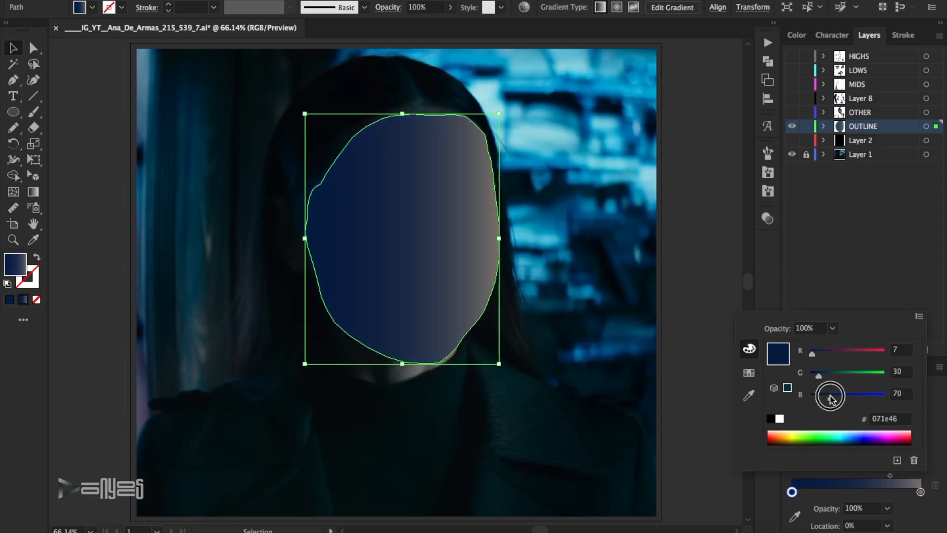
Move the face gradient's taupe stop to about 82% and show the artwork layers with the photo hidden.
left_click_drag(921, 491, 850, 476)
left_click_drag(890, 492, 899, 489)
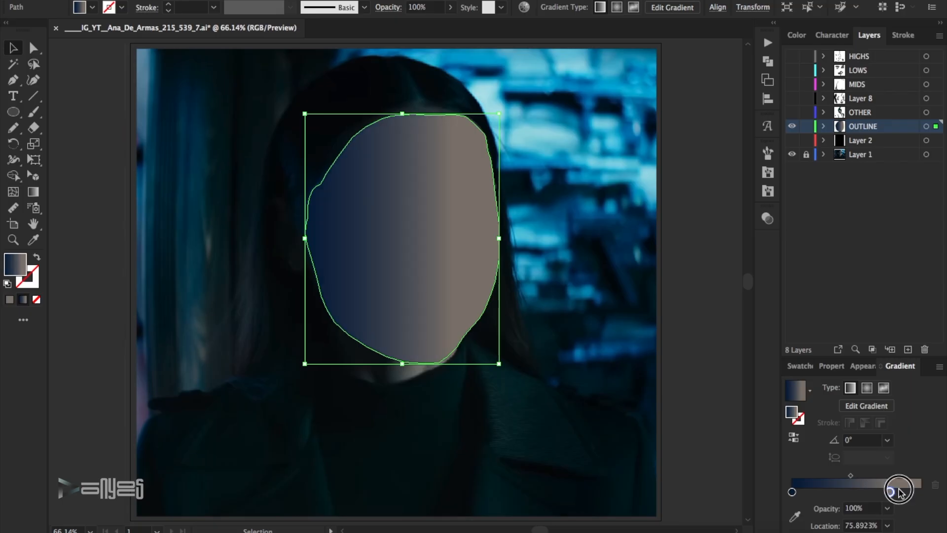
left_click(715, 256)
left_click(793, 156, "alt")
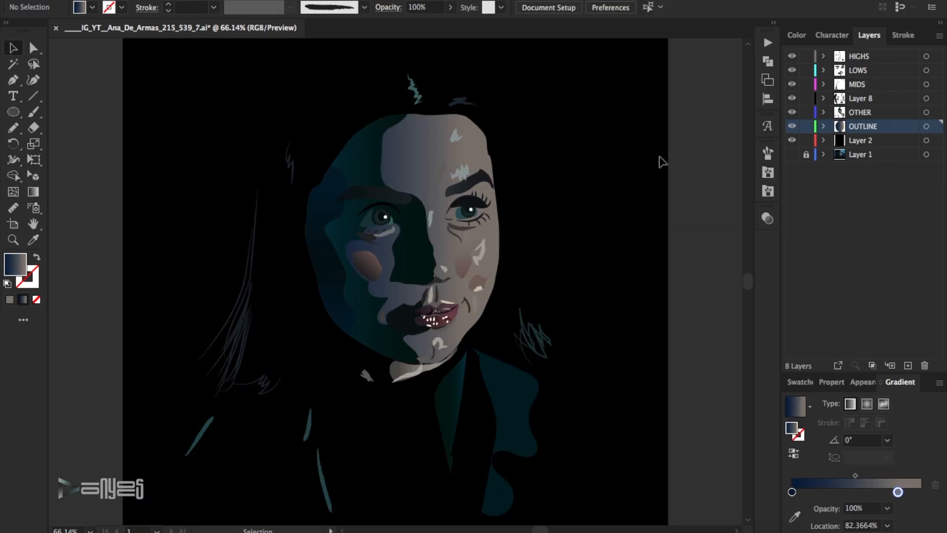
Shift the face gradient's stops inward, with the navy one at about 11%, and change the navy to #071e30.
left_click(437, 152)
left_click_drag(898, 492, 863, 492)
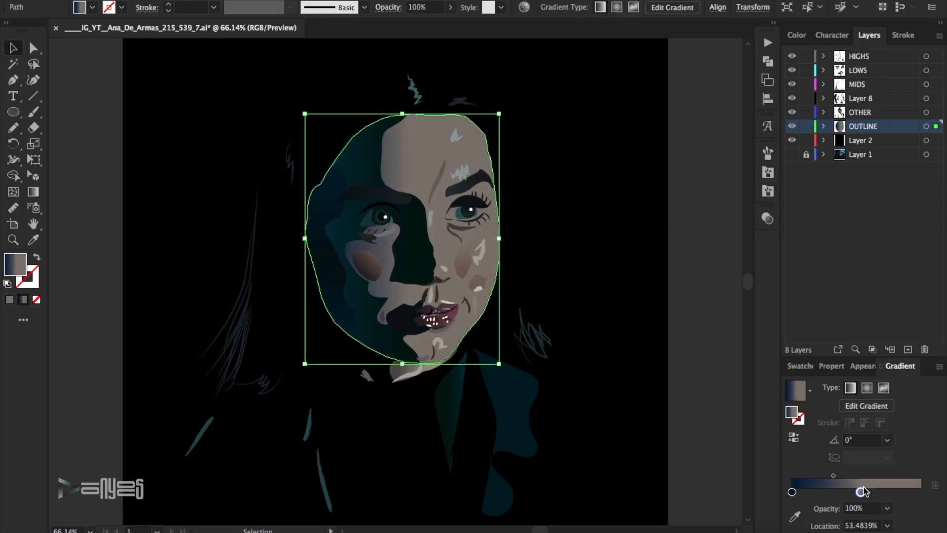
left_click_drag(861, 492, 847, 492)
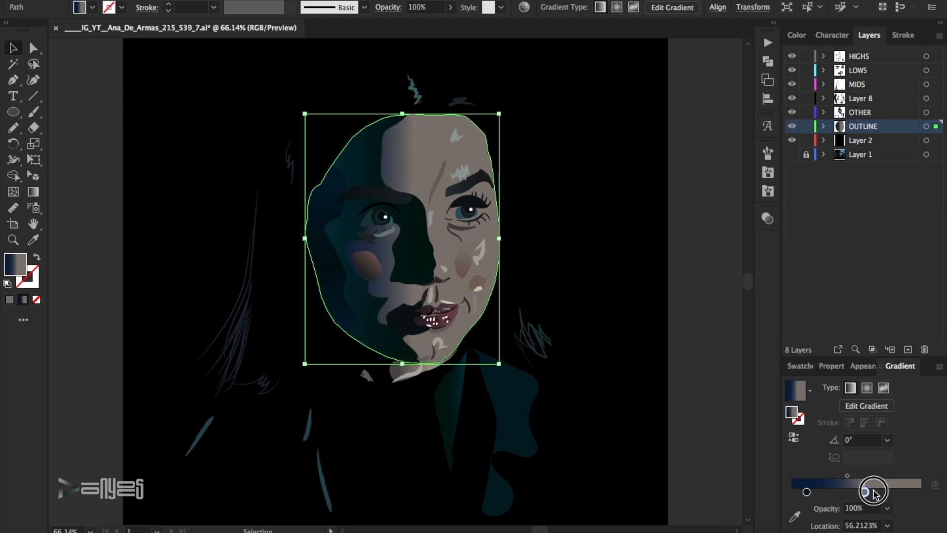
double_click(807, 492)
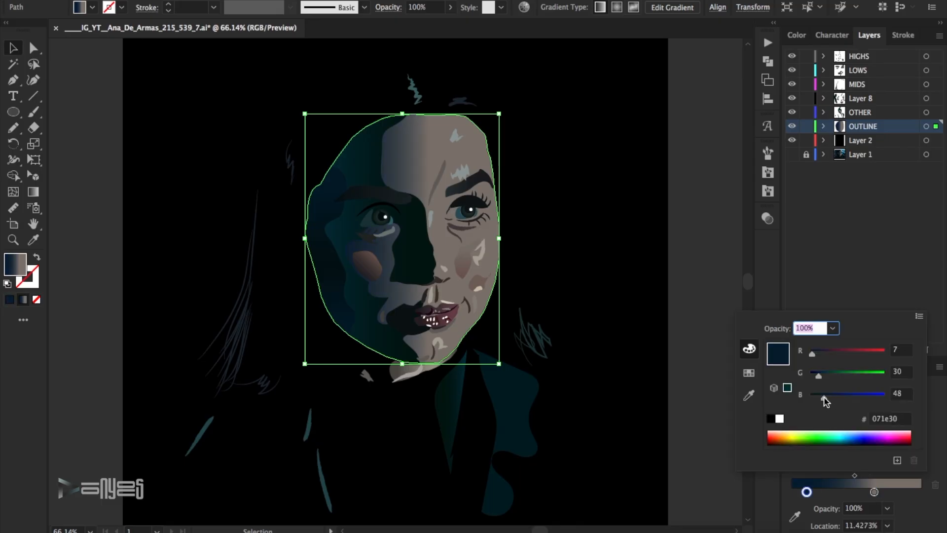
key("Escape")
left_click(703, 265)
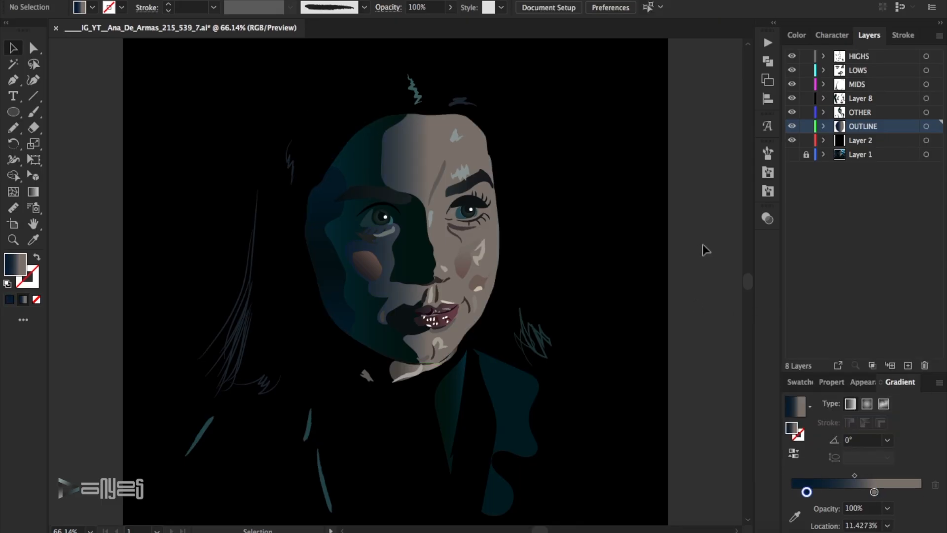
Select the large dark teal face shadow on the OTHER layer and target its gradient's start stop.
left_click(345, 227)
left_click(695, 323)
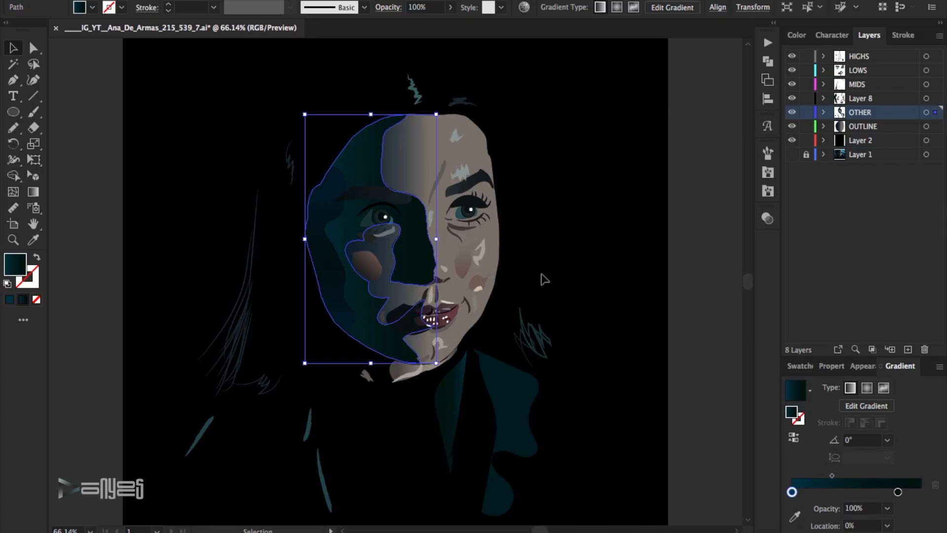
left_click(326, 211)
left_click(326, 211)
left_click(374, 159)
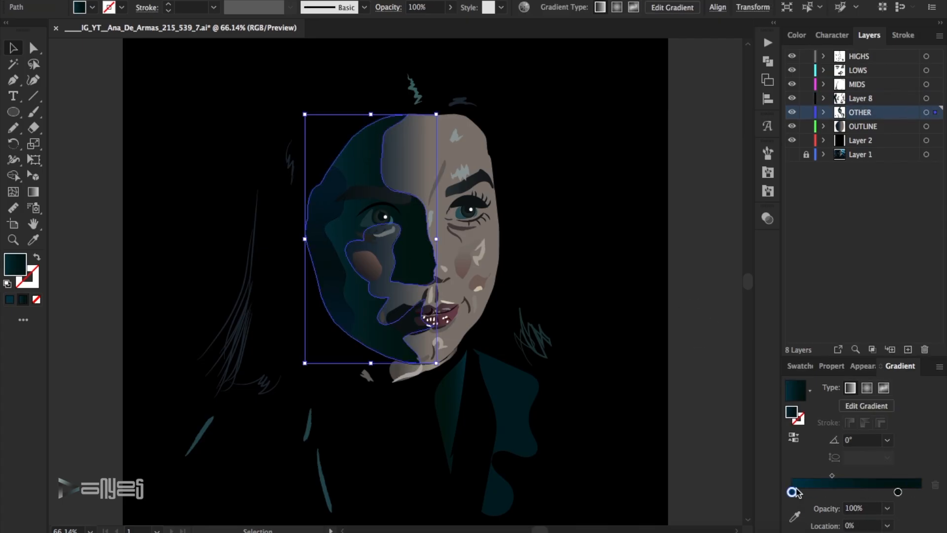